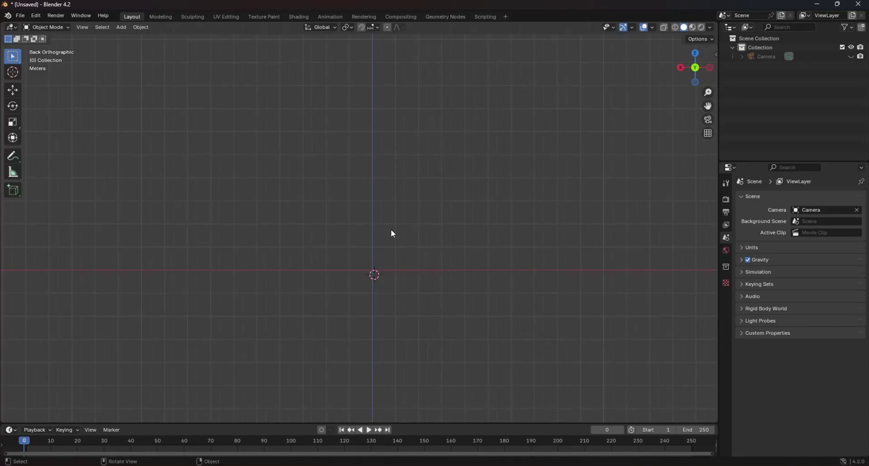
Add a cube mesh at the 3D cursor and raise it along the Z axis to a Z location of about 1.69 m.
scroll(357, 244, "up", 1)
middle_click_drag(357, 245, 357, 264)
left_click(121, 27)
mouse_move(128, 38)
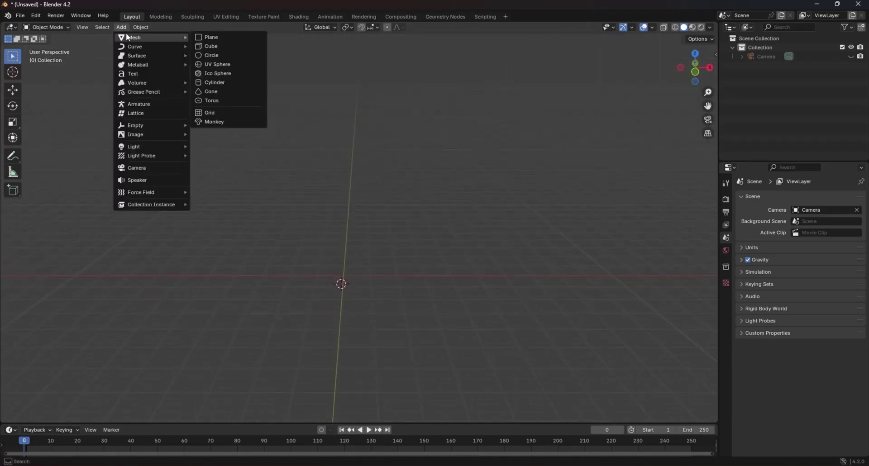
left_click(230, 45)
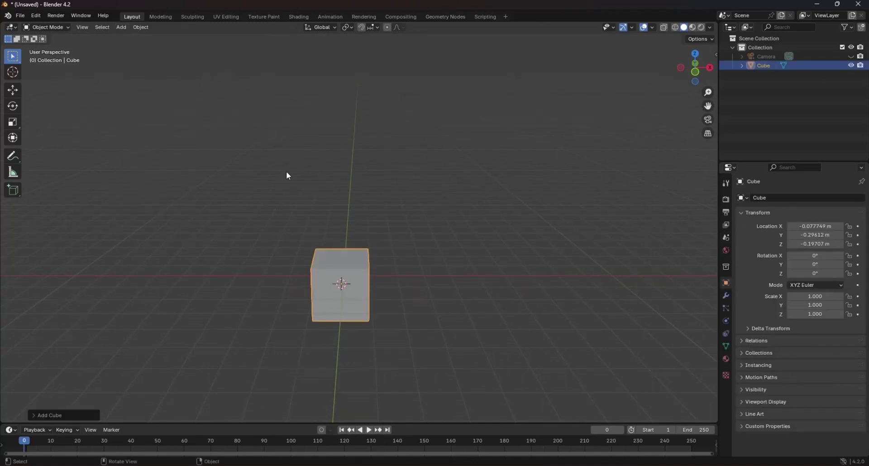
key("g")
key("z")
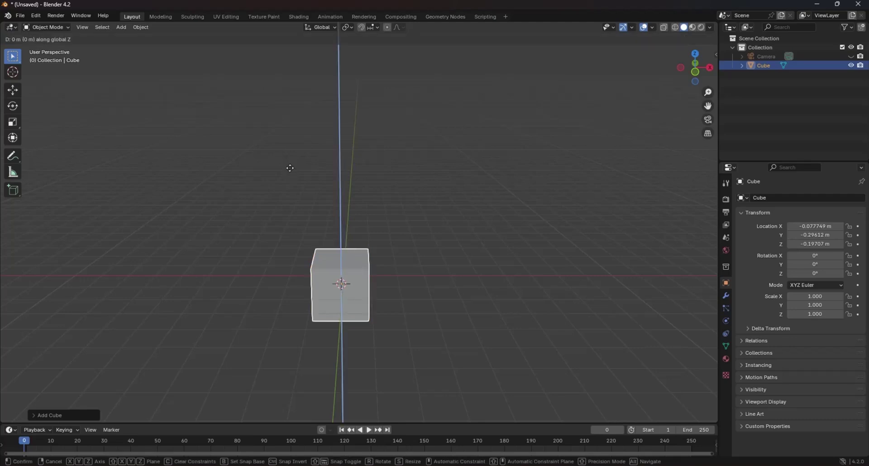
left_click(307, 119)
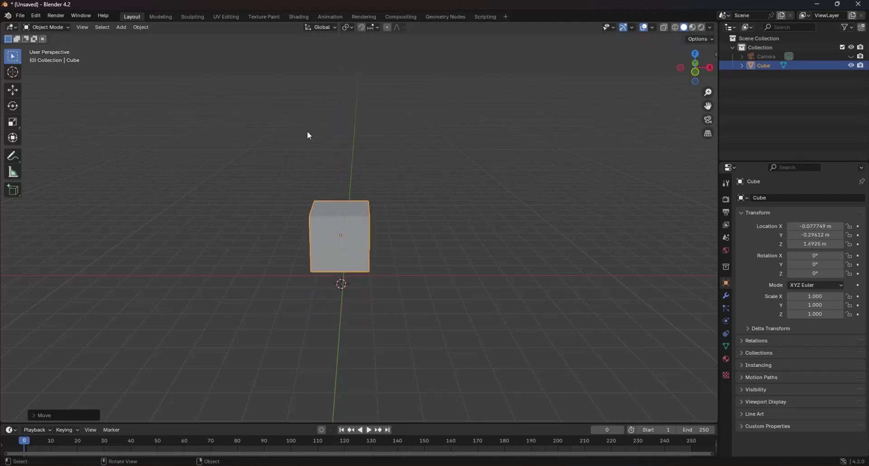
Switch the cube from Object Mode to Edit Mode.
scroll(366, 244, "up", 3)
middle_click_drag(362, 254, 364, 281)
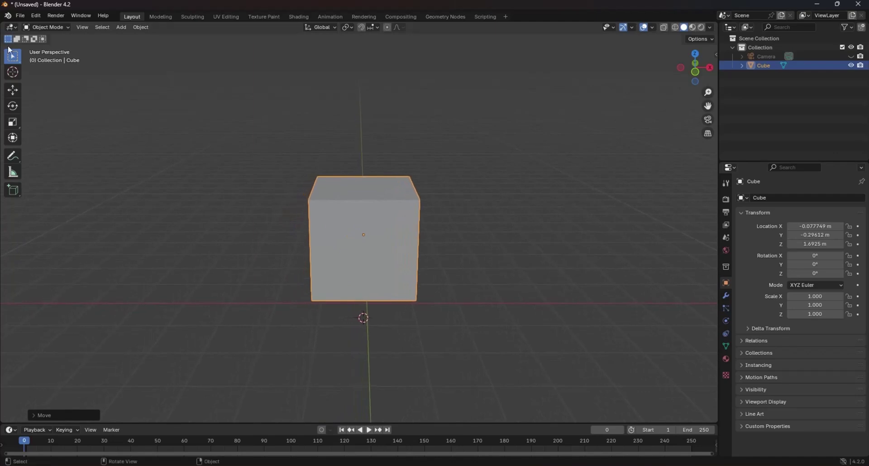
left_click(55, 28)
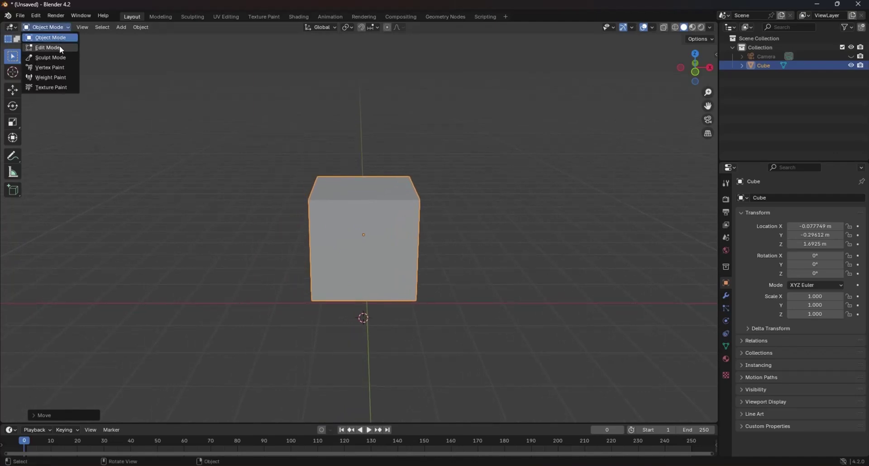
left_click(59, 45)
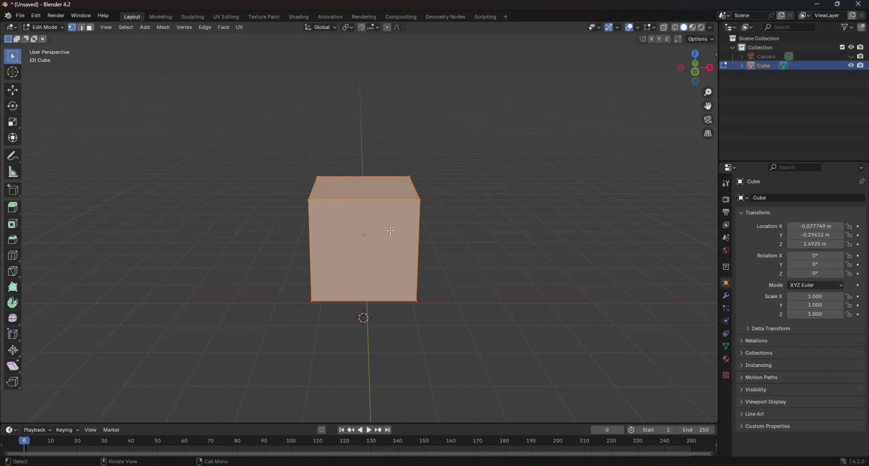
Try to add a horizontal loop cut around the cube, sliding it along the height.
key("ctrl+r")
left_click(418, 230)
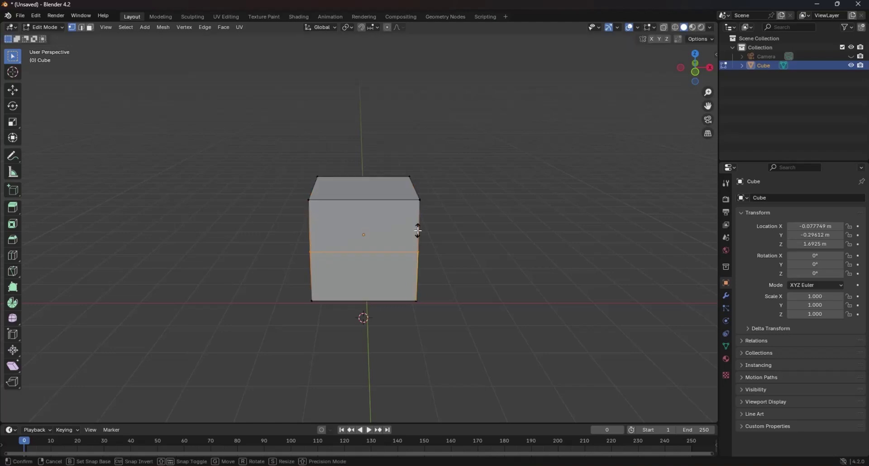
left_click(422, 205)
key("a")
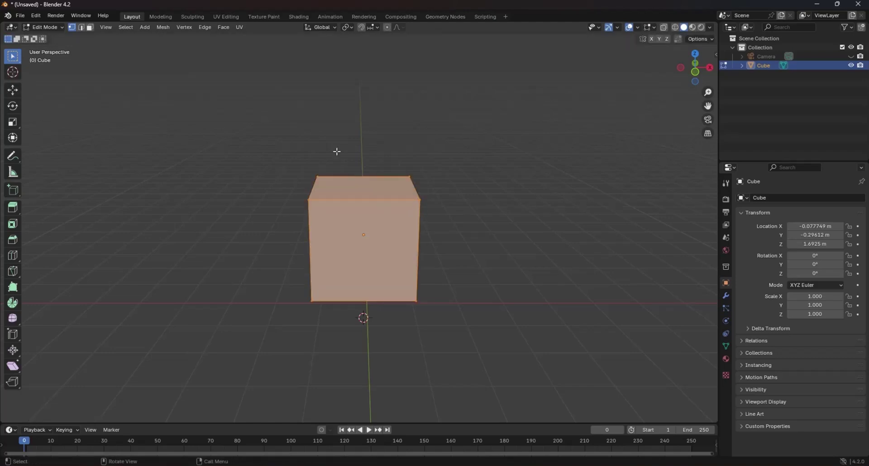
Try to stretch the whole cube along the Y axis by a factor of about 1.78.
middle_click_drag(412, 270, 290, 268)
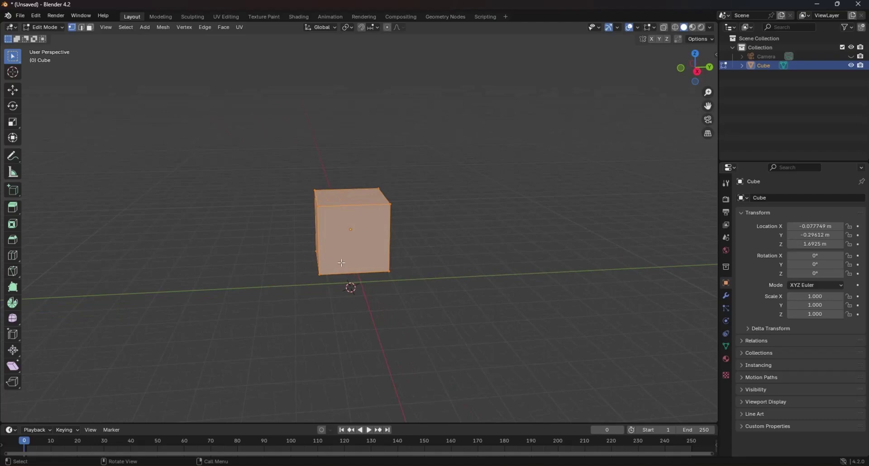
key("s")
key("y")
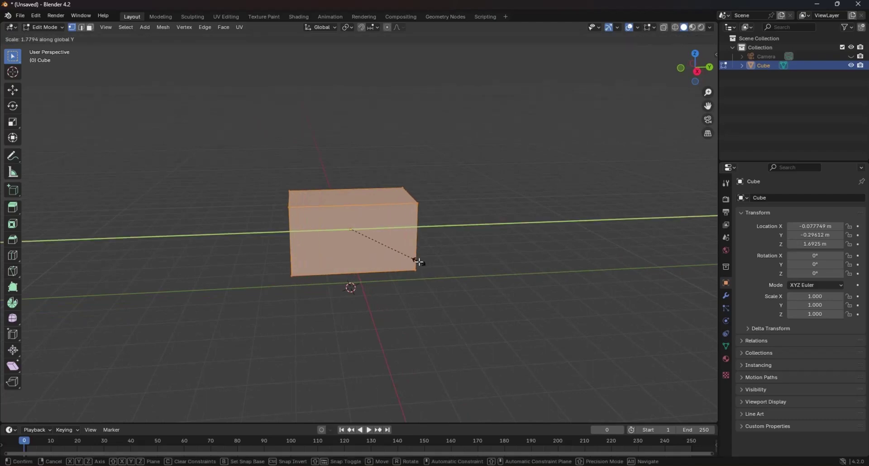
left_click(410, 262)
Scale the whole cube down along the Z axis to flatten it into a slab.
middle_click_drag(332, 302, 190, 227)
scroll(385, 287, "up", 3)
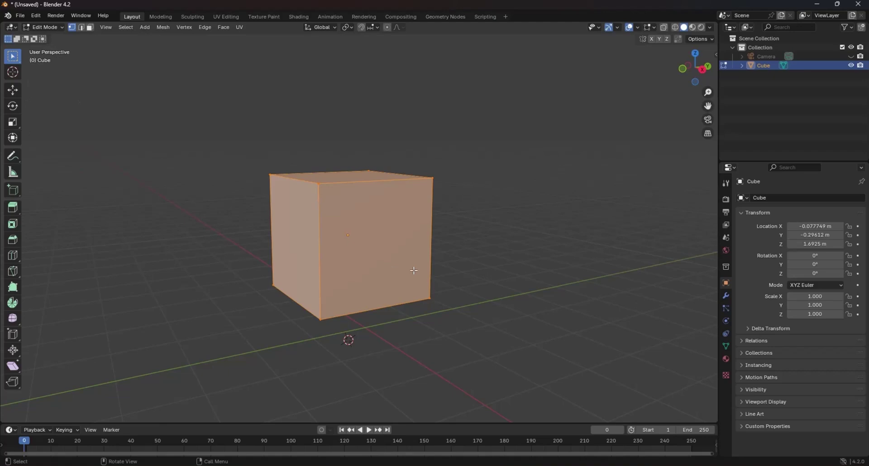
key("s")
key("z")
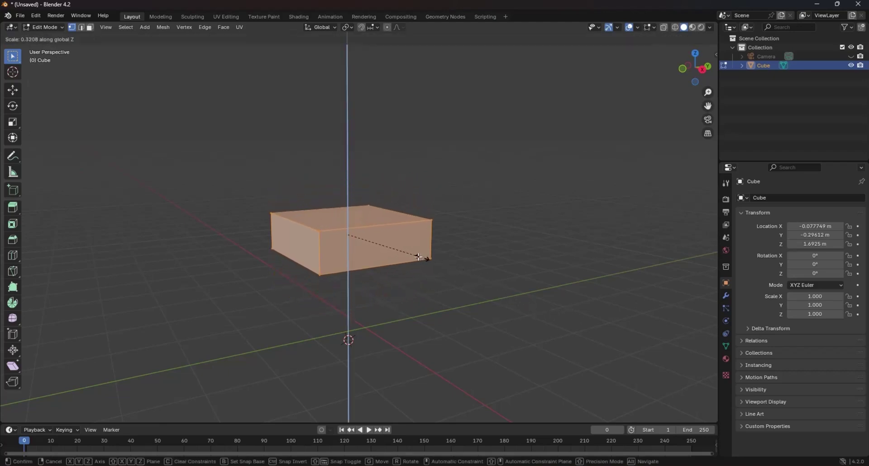
left_click(390, 248)
Stretch the slab moderately along the Y axis and scale it down along the Z axis to make it thinner.
middle_click_drag(438, 277, 415, 303)
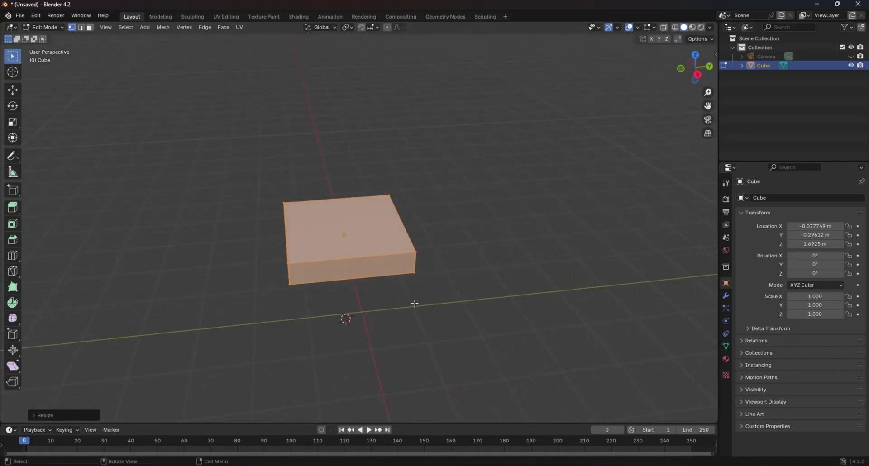
key("s")
key("y")
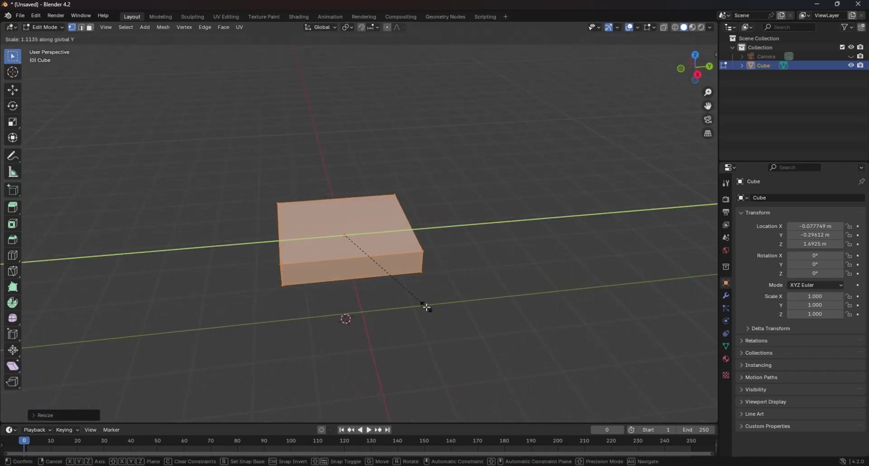
left_click(439, 310)
middle_click_drag(379, 293, 489, 304)
key("s")
key("z")
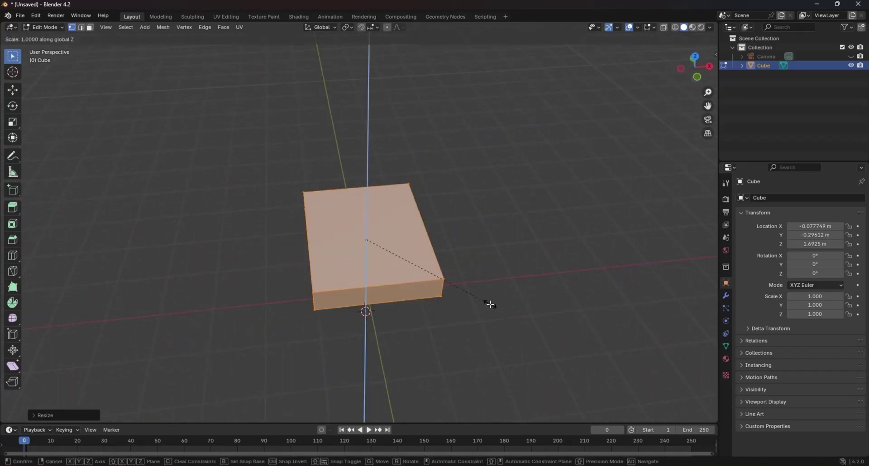
left_click(449, 273)
Lengthen the slab slightly more along the Y axis.
middle_click_drag(548, 281, 456, 266)
key("s")
key("y")
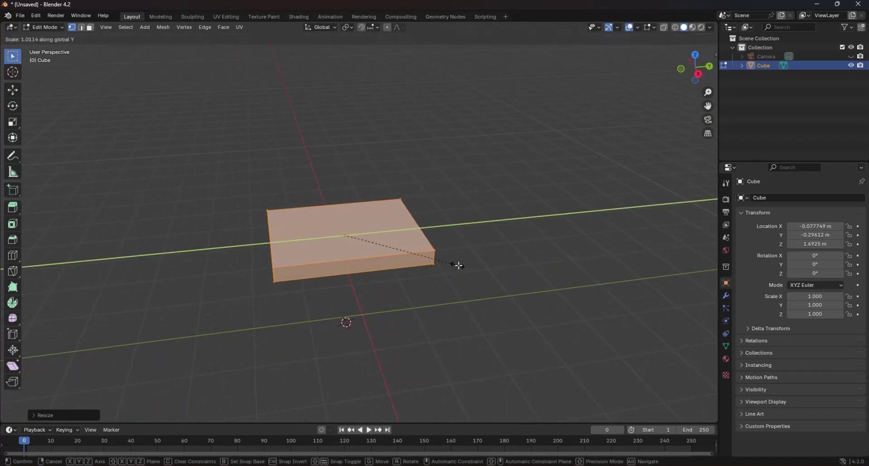
left_click(462, 266)
Add a loop cut across the slab's width and slide it close to the positive Y end.
middle_click_drag(345, 305, 352, 333)
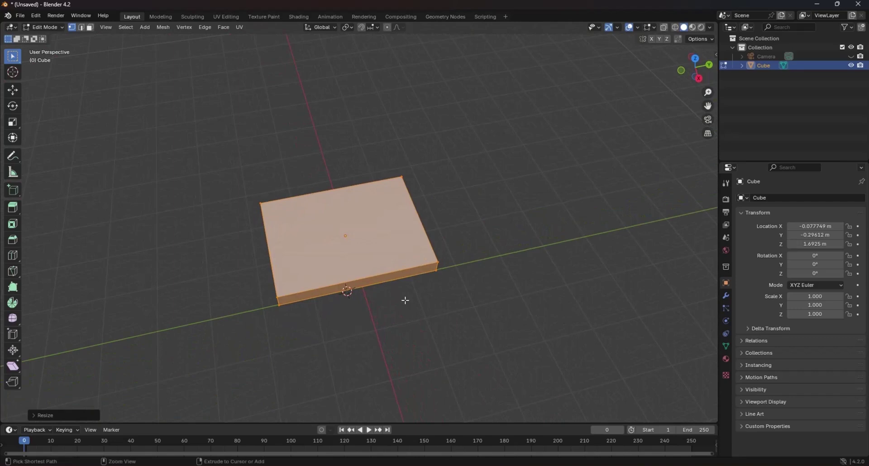
key("ctrl+r")
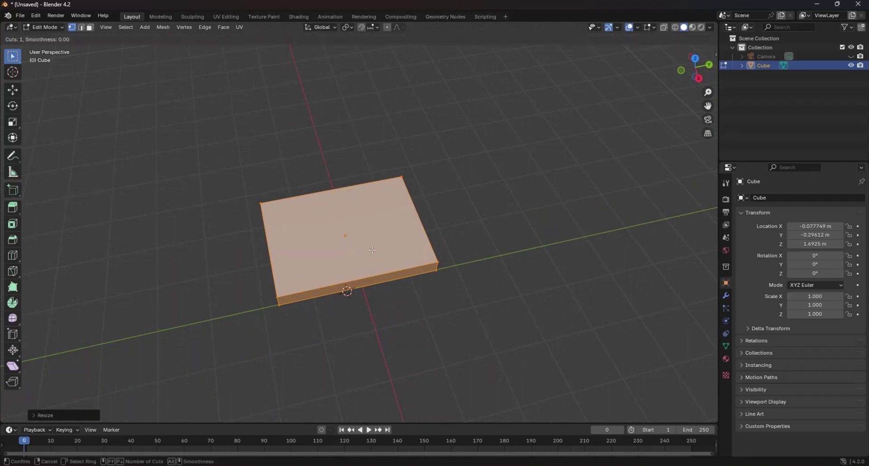
left_click(334, 191)
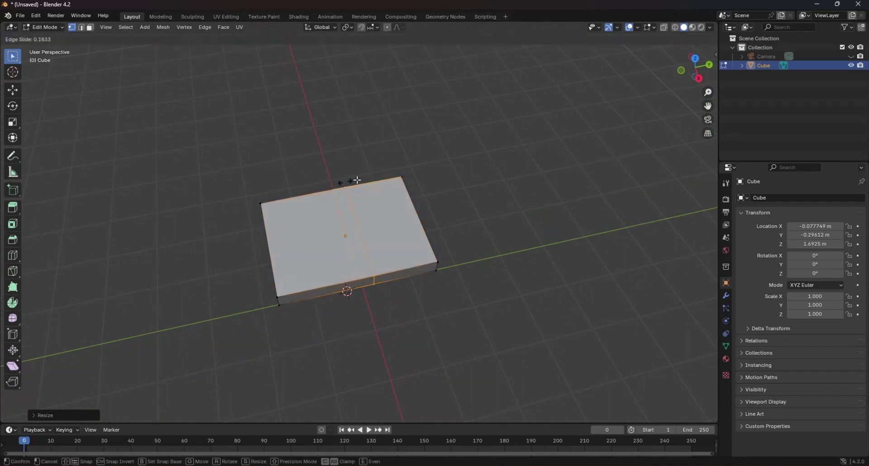
left_click(383, 173)
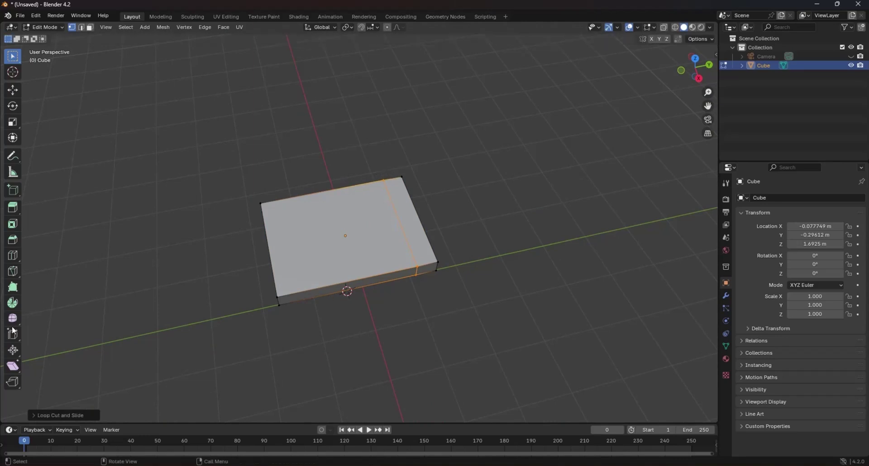
Try to add further crosswise loop cuts in the large section toward the slab's negative Y end.
left_click(13, 256)
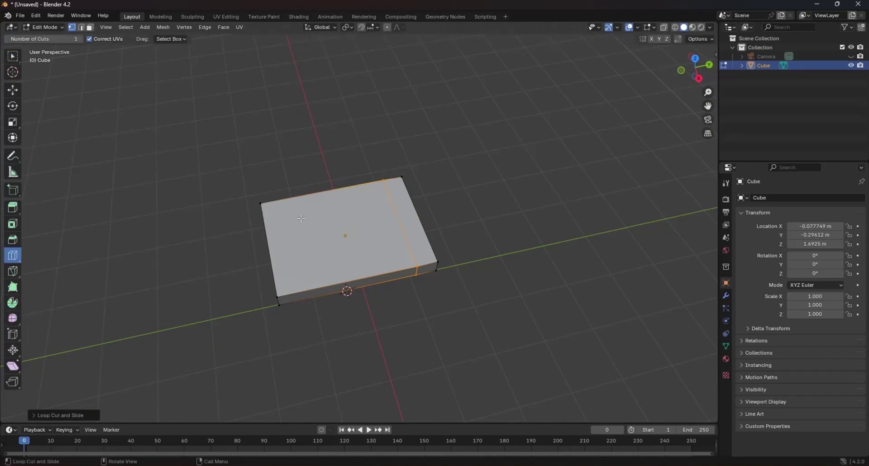
left_click(297, 214)
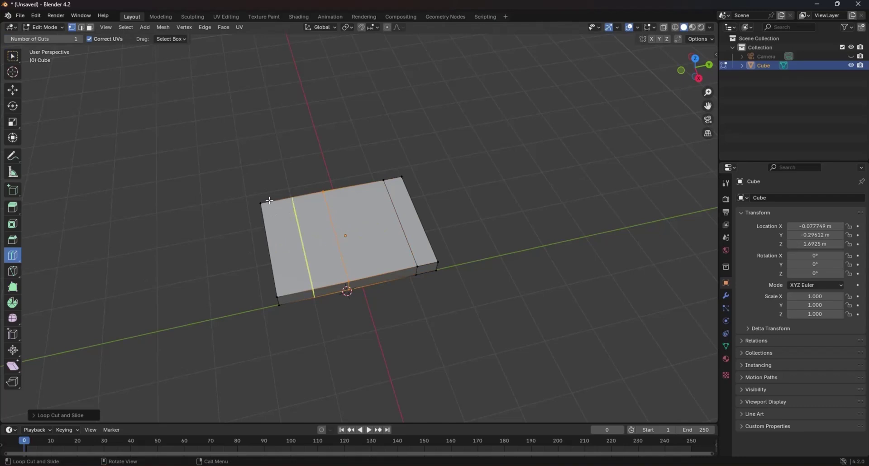
left_click(269, 200)
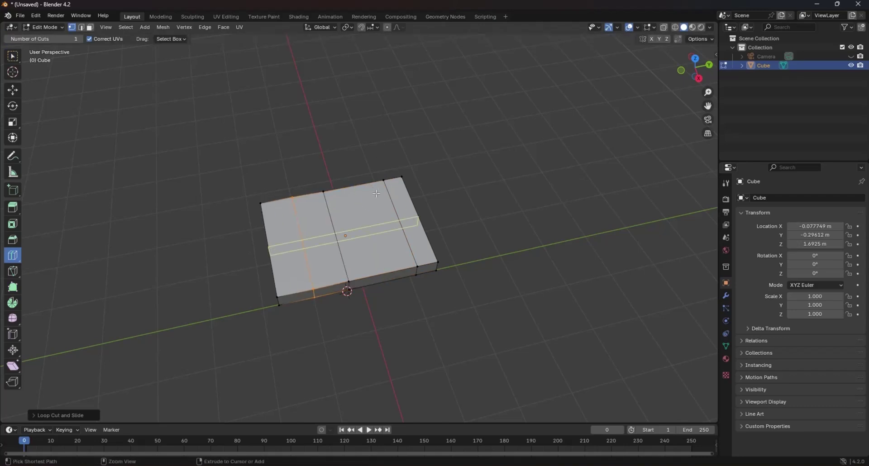
key("ctrl+z")
key("ctrl+z")
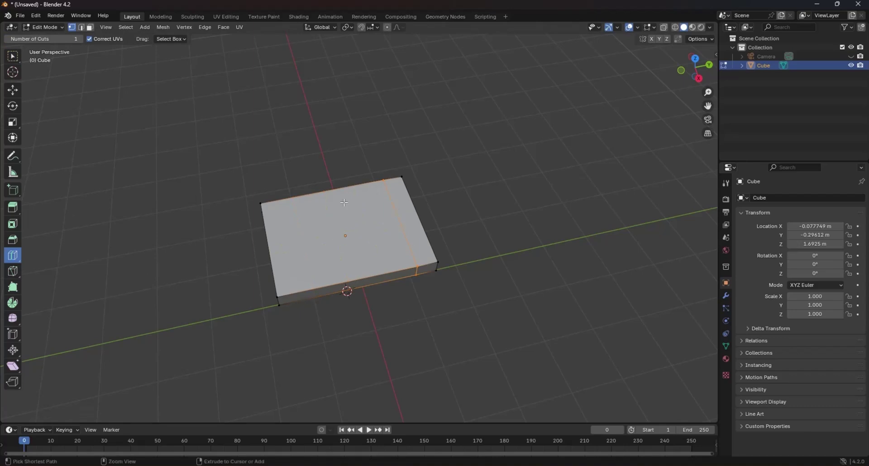
left_click(13, 57)
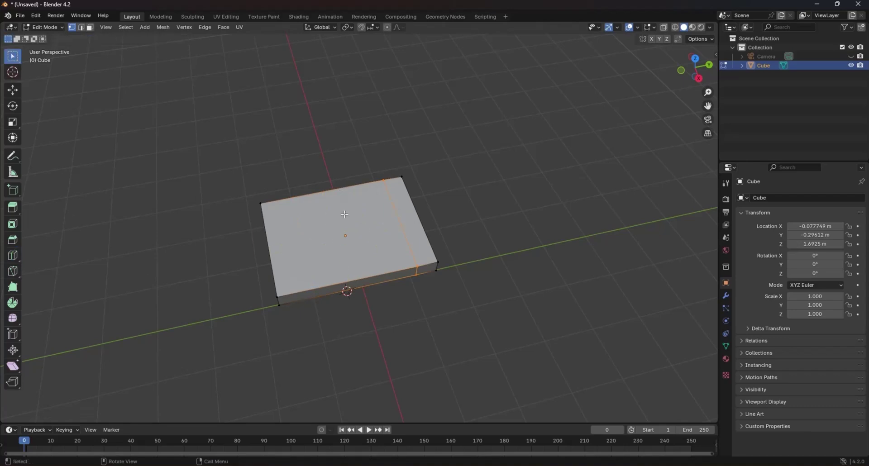
key("ctrl+r")
left_click(337, 193)
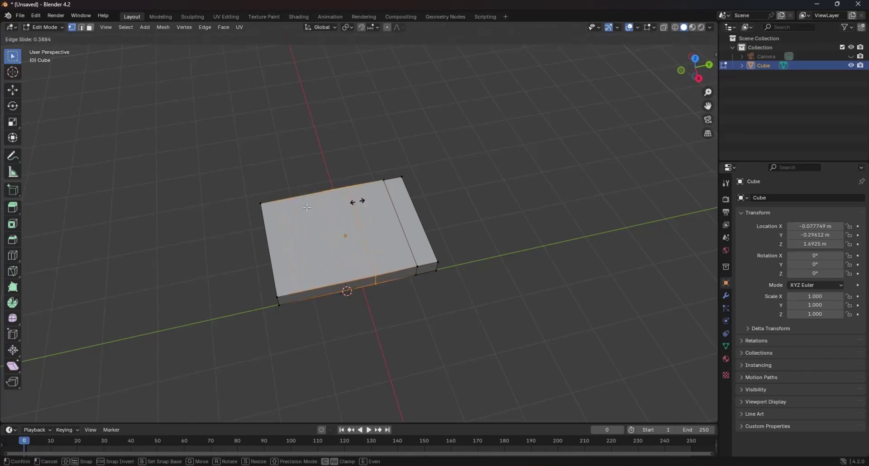
right_click(333, 226)
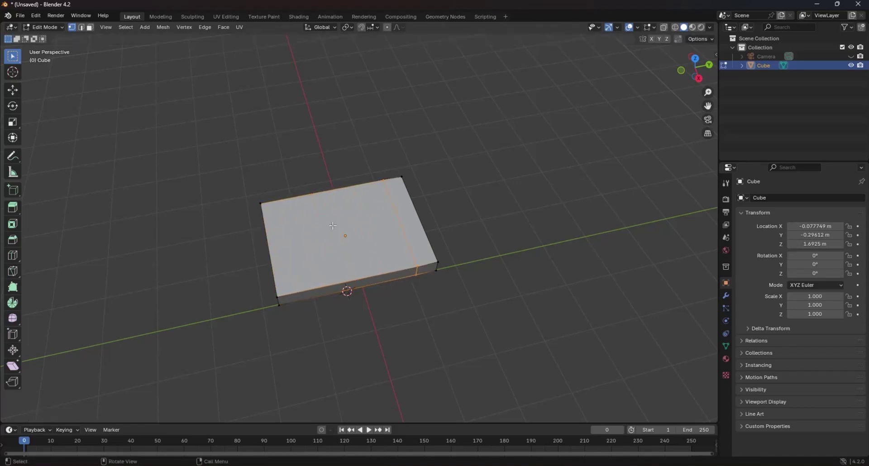
Add two lengthwise loop cuts along the slab, sliding one close to each long side.
key("ctrl+r")
left_click(400, 232)
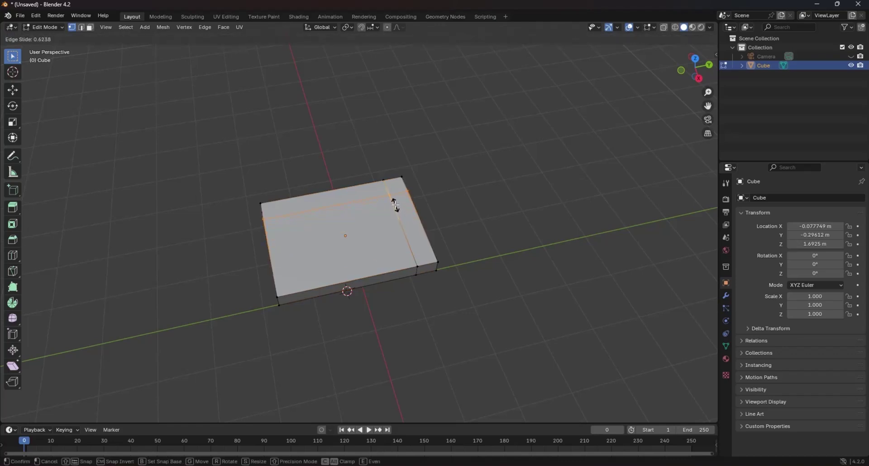
left_click(395, 205)
key("ctrl+r")
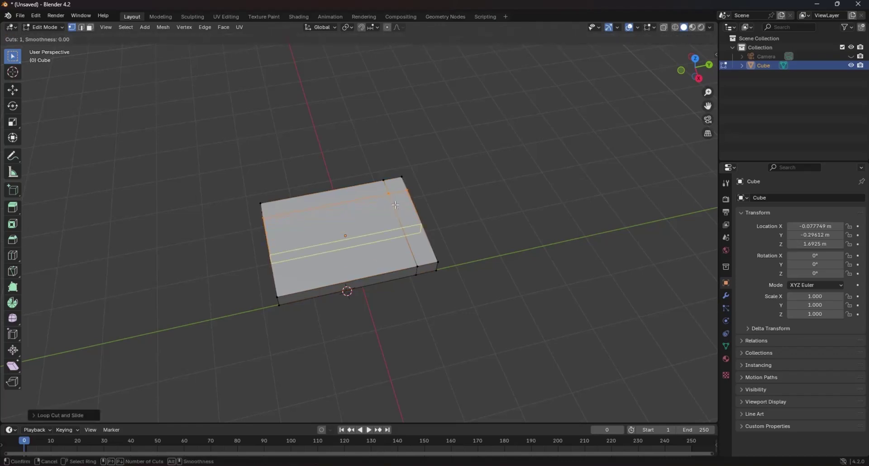
left_click(395, 205)
left_click(396, 232)
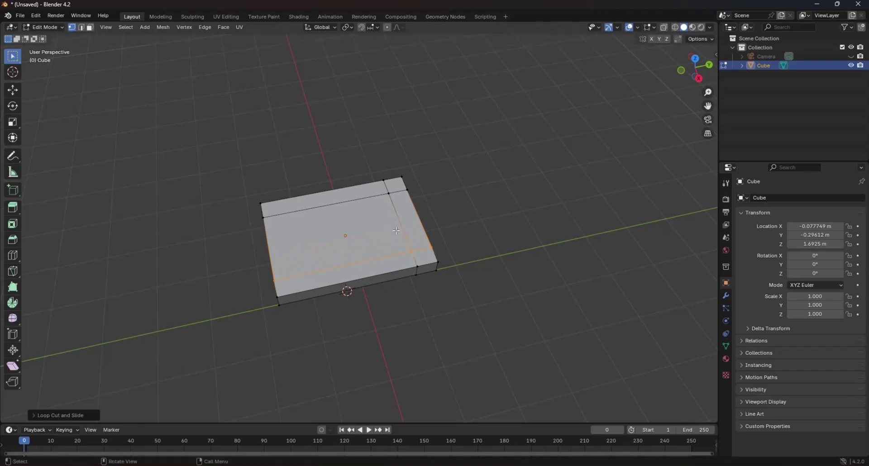
Switch to face selection and select the two corner faces and the strip between them on top of the slab's positive Y end.
left_click(408, 307)
middle_click_drag(407, 306, 435, 317)
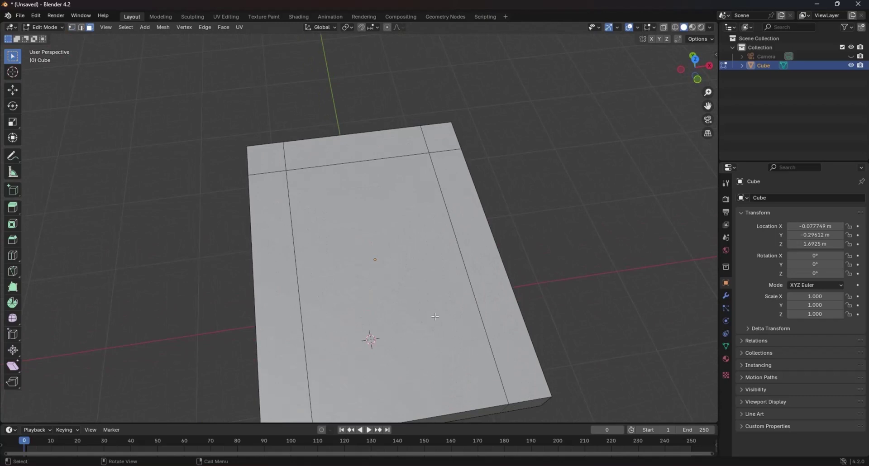
left_click(275, 168)
left_click(437, 144, "shift")
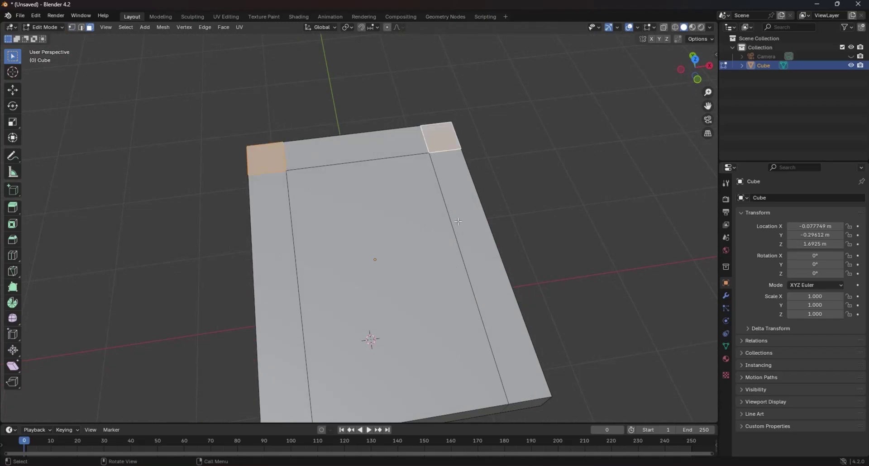
scroll(436, 149, "down", 2)
left_click(356, 154, "shift")
Try to extrude the three selected end faces upward with the Extrude Region tool.
scroll(445, 262, "down", 2)
middle_click_drag(445, 262, 339, 207)
left_click(12, 211)
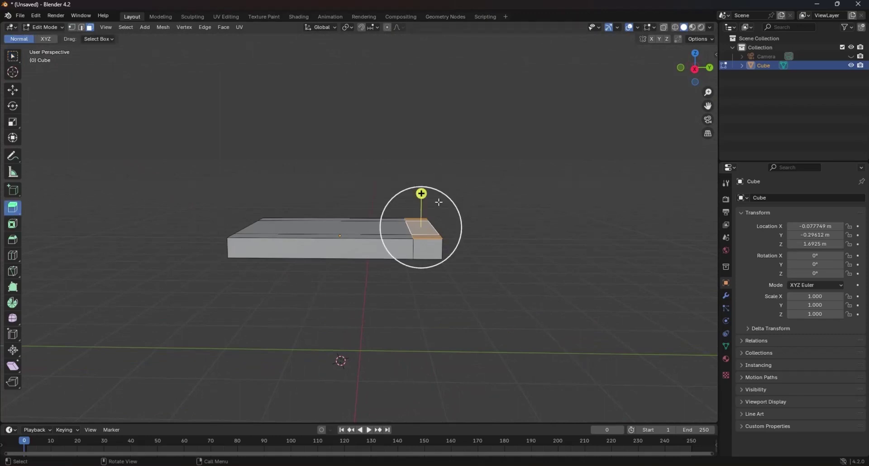
left_click_drag(422, 193, 423, 101)
key("ctrl+z")
Extrude the three selected end faces upward to form a tall chair backrest.
key("e")
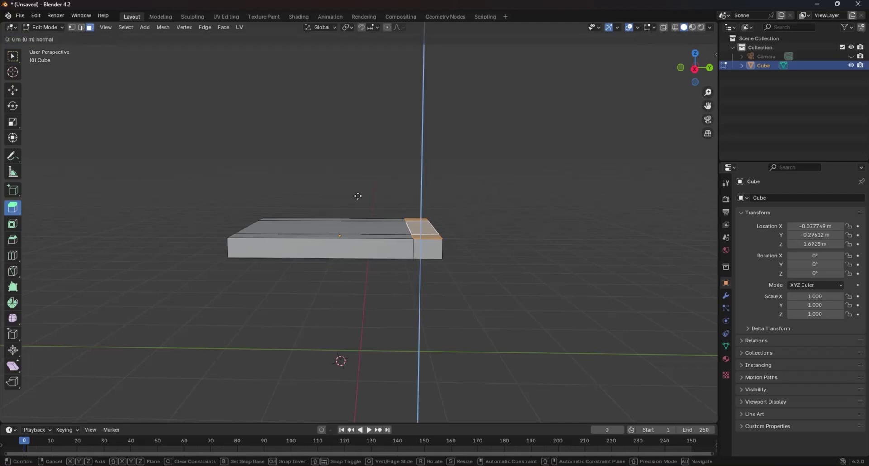
left_click(368, 91)
middle_click_drag(368, 91, 362, 268)
Add a crosswise loop cut to the seat and slide it close to the end opposite the backrest.
key("ctrl+r")
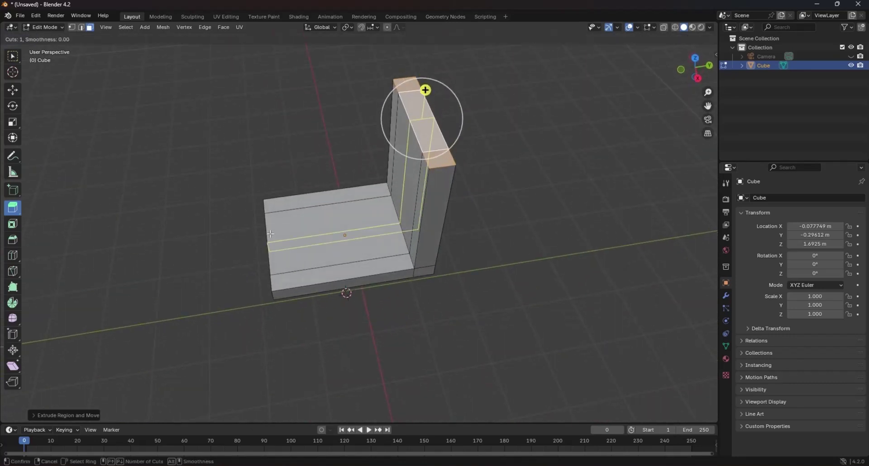
left_click(281, 200)
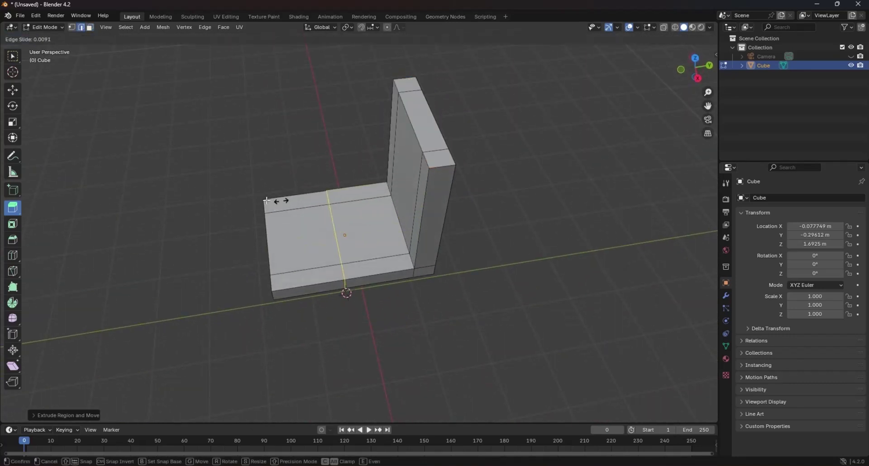
left_click(236, 200)
Switch to face selection and select the four corner faces on the underside of the seat.
middle_click_drag(364, 294, 356, 144)
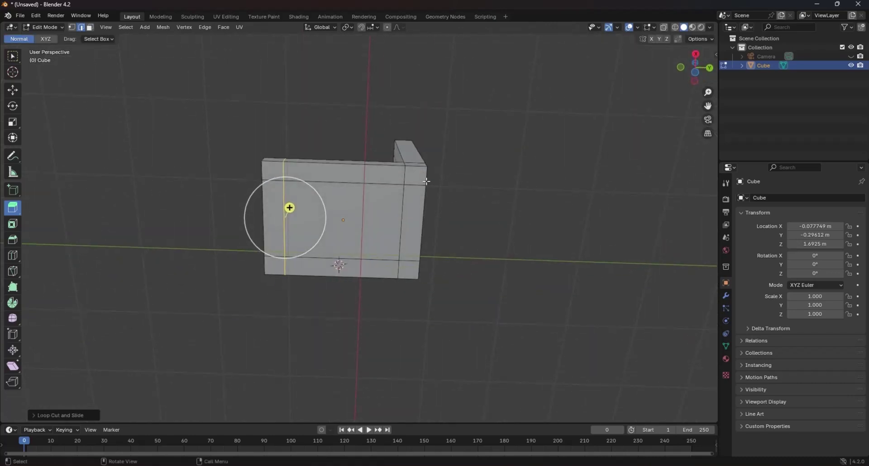
left_click(421, 177)
key("3")
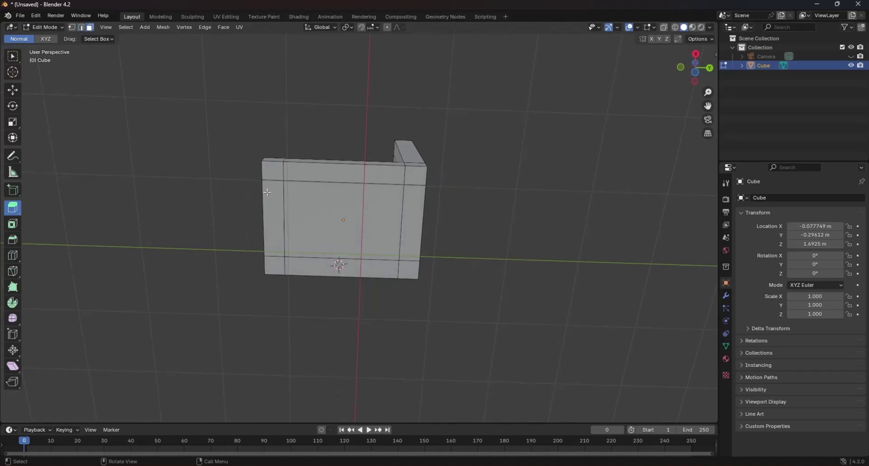
left_click(274, 175)
left_click(412, 175, "shift")
left_click(408, 268, "shift")
left_click(274, 267, "shift")
Extrude the four selected corner faces downward as chair legs, and return to Object Mode with the Select tool active.
middle_click_drag(398, 280, 398, 382)
key("e")
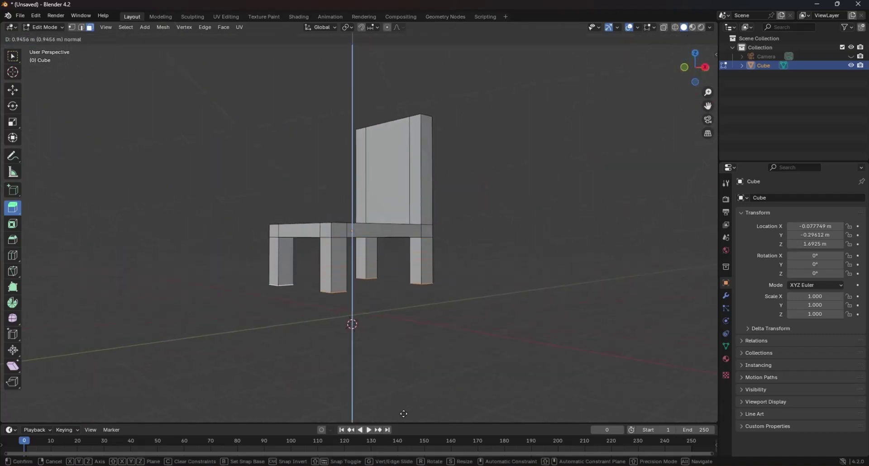
left_click(403, 63)
middle_click_drag(435, 153, 82, 118)
left_click(12, 56)
middle_click_drag(311, 175, 373, 225)
key("Tab")
Duplicate the chair twice, placing one copy on each side of the original.
scroll(381, 224, "up", 3)
scroll(381, 223, "down", 4)
scroll(306, 261, "up", 4)
scroll(373, 225, "down", 5)
left_click(372, 226)
key("shift+d")
left_click(590, 216)
key("shift+d")
left_click(271, 215)
Reposition one chair along the X axis to adjust the spacing of the row, and clear the selection.
middle_click_drag(272, 215, 507, 281)
scroll(359, 240, "up", 4)
left_click(359, 240)
key("g")
key("x")
left_click(320, 263)
left_click(389, 326)
Add a plane as the floor and scale it by 7 two times in a row.
middle_click_drag(389, 326, 485, 301)
left_click(120, 28)
left_click(202, 38)
middle_click_drag(520, 240, 403, 256)
key("s")
key("7")
key("Return")
key("s")
key("7")
key("Return")
Select the nearest chair while previewing the scene with overlays and gizmos temporarily hidden.
left_click(643, 27)
left_click(624, 28)
middle_click_drag(507, 267, 430, 280)
left_click(428, 277)
left_click(643, 28)
left_click(623, 27)
Give the selected chair a new material with an orange base color and display it in Material Preview shading.
left_click(726, 358)
left_click(803, 237)
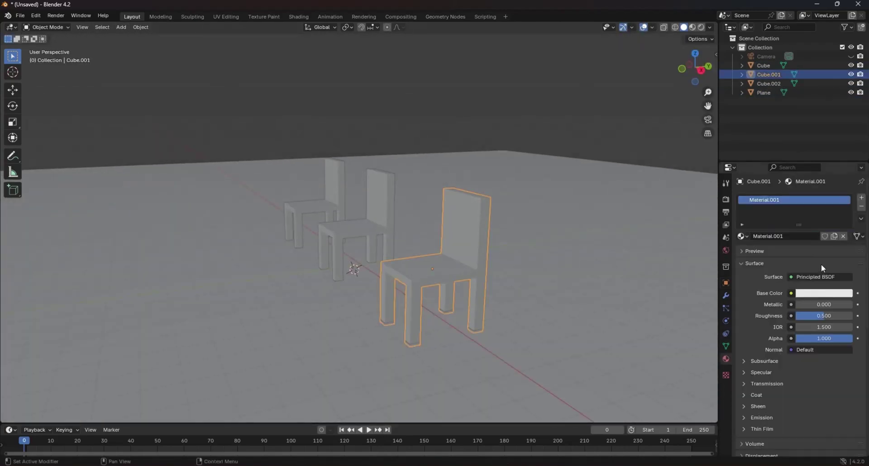
left_click(824, 293)
left_click(790, 125)
left_click(692, 27)
Assign the existing orange Material.001 to the other two chairs.
left_click(362, 233)
left_click(743, 237)
left_click(769, 256)
left_click(238, 235)
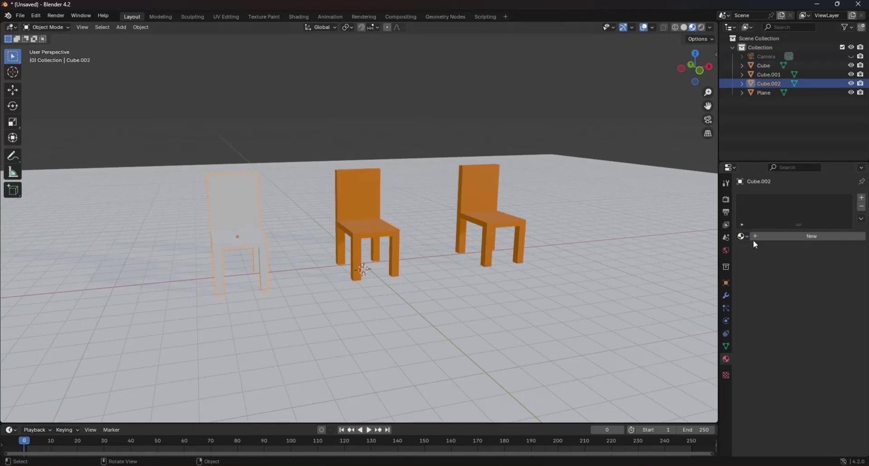
left_click(742, 236)
left_click(769, 255)
Select the floor plane and view the scene in Solid shading with overlays and gizmos temporarily hidden.
left_click(314, 324)
left_click(643, 28)
left_click(625, 28)
left_click(683, 28)
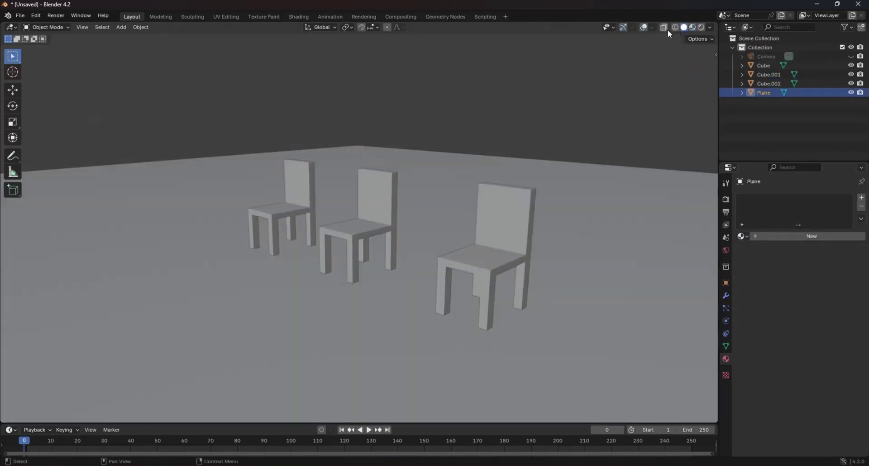
left_click(643, 28)
left_click(623, 28)
middle_click_drag(383, 170, 459, 183)
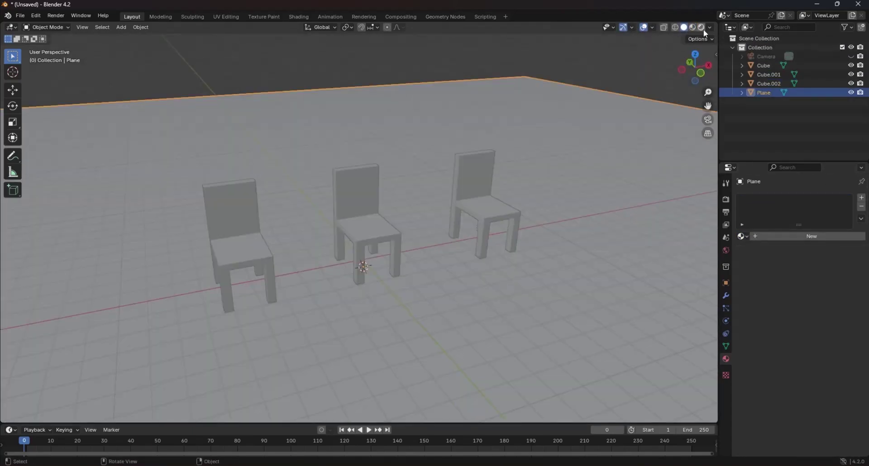
Try box-selecting the chairs in Wireframe shading, and return to Solid shading.
left_click(675, 27)
middle_click_drag(461, 253, 430, 228)
left_click_drag(430, 227, 371, 263)
left_click_drag(557, 267, 502, 213)
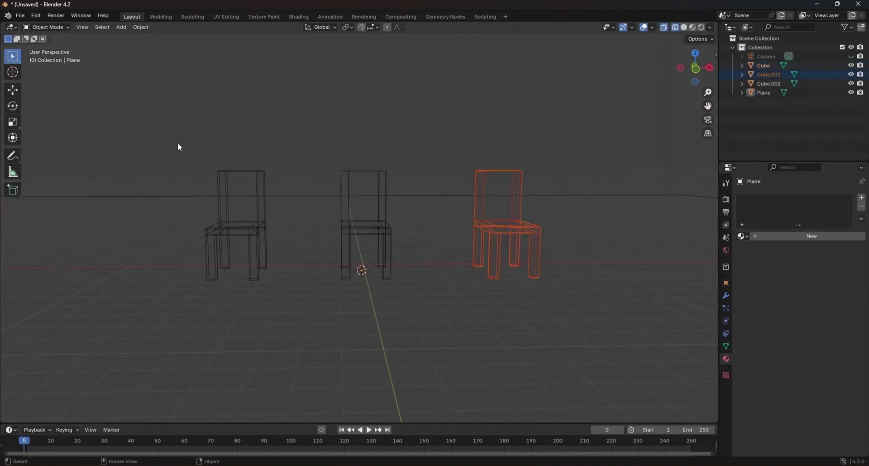
left_click_drag(178, 146, 580, 299)
left_click(477, 95)
middle_click_drag(477, 95, 380, 111)
left_click(684, 28)
Look through the camera and lock the camera to the view.
mouse_move(253, 263)
middle_mouse_down()
mouse_move(316, 254)
mouse_move(338, 330)
mouse_move(345, 298)
middle_mouse_up()
key("KP_0")
key("n")
left_click(713, 97)
left_click(645, 175)
key("n")
Frame all three chairs in the camera shot and unlock the camera from the view.
middle_click_drag(595, 170, 436, 248)
scroll(430, 245, "down", 4)
key("n")
left_click(646, 174)
key("n")
middle_click_drag(475, 218, 438, 223)
key("KP_0")
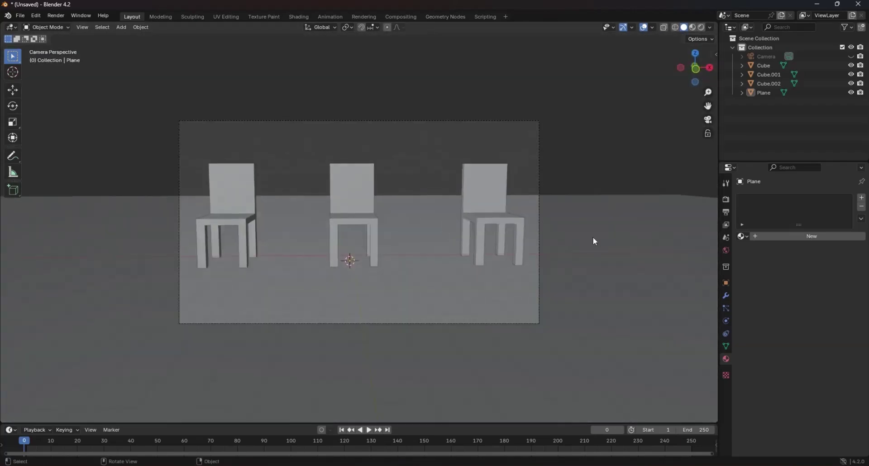
Edit the floor plane and extrude its positive Y edge upward along Z as a back wall.
middle_click_drag(593, 241, 510, 254)
left_click(510, 254)
scroll(510, 254, "down", 6)
middle_click_drag(510, 290, 397, 266, "shift")
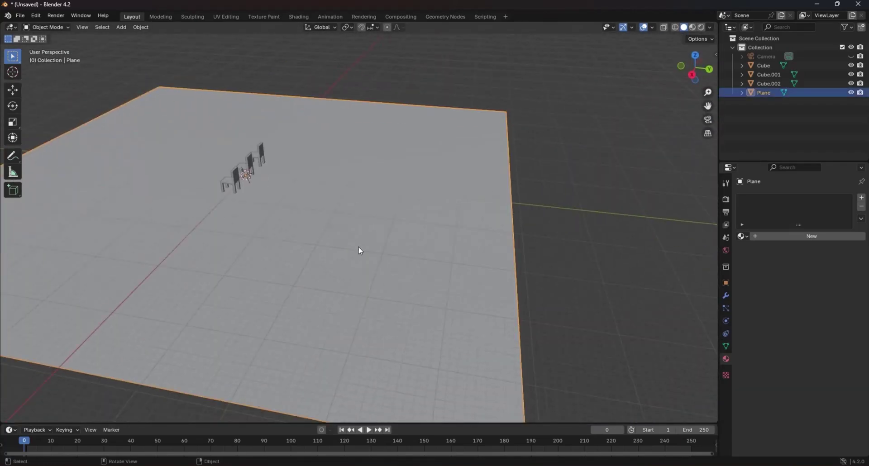
key("Tab")
key("2")
left_click(523, 247)
scroll(526, 250, "down", 4)
key("e")
key("z")
left_click(537, 193)
Bevel the edge between floor and wall into a wide multi-segment curve, and return to Object Mode.
middle_click_drag(537, 193, 562, 183)
left_click(508, 270)
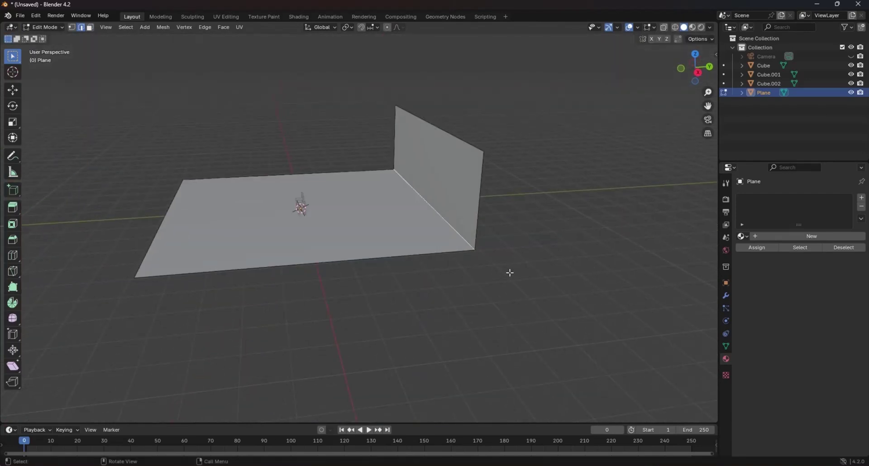
key("ctrl+b")
scroll(543, 297, "up", 7)
left_click(543, 296)
middle_click_drag(480, 290, 498, 286)
key("Tab")
Apply Shade Auto Smooth to the curved backdrop plane.
middle_click_drag(427, 217, 456, 207)
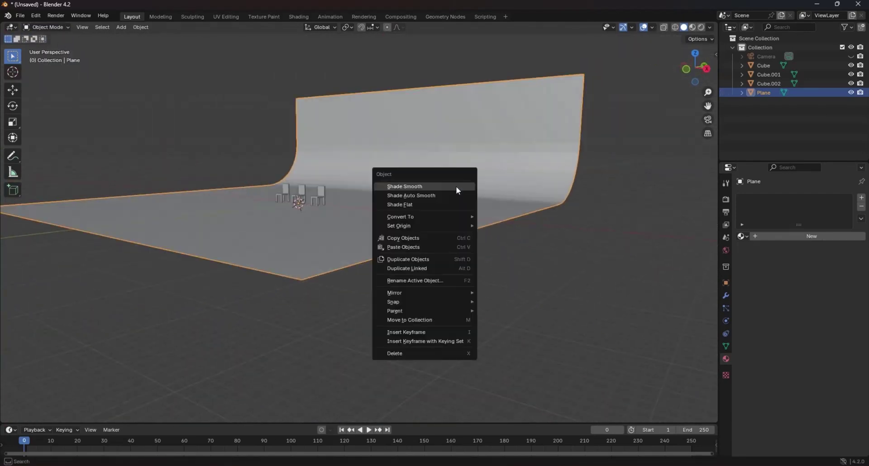
right_click(456, 203)
left_click(454, 198)
Check the chairs and backdrop through the camera in Material Preview shading, and return to Solid shading.
middle_click_drag(405, 254, 454, 260)
key("KP_0")
left_click(692, 28)
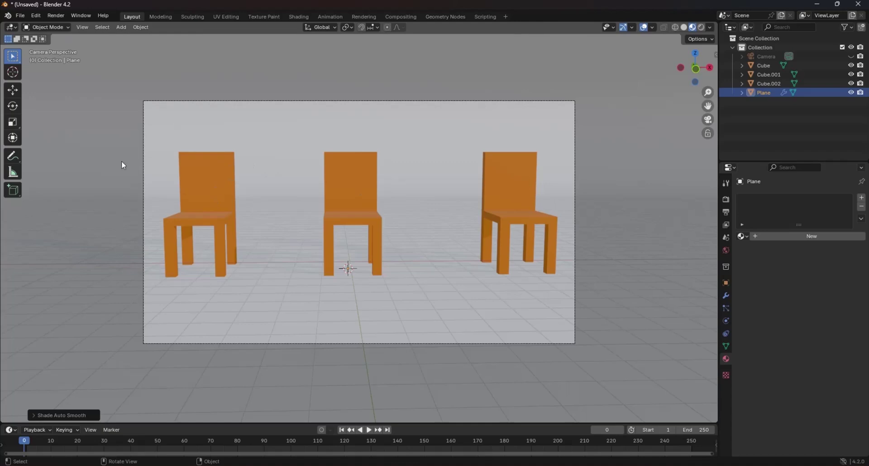
left_click(21, 16)
middle_click_drag(403, 268, 355, 278)
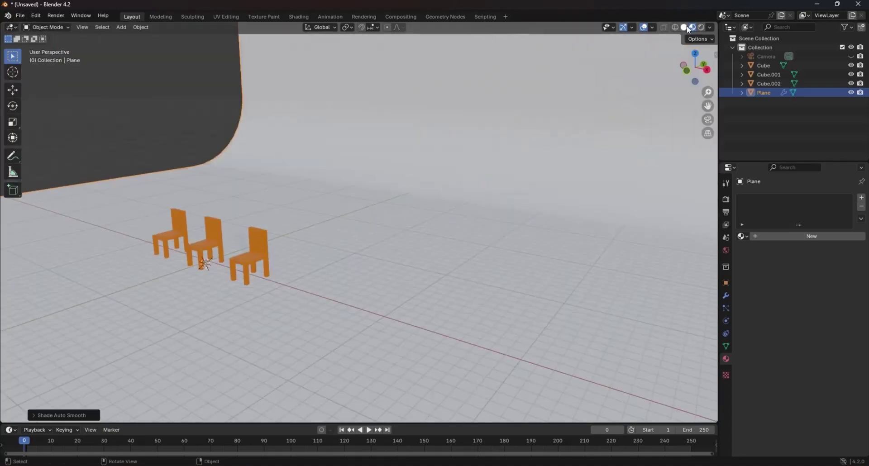
left_click(684, 28)
Start saving the scene and create a folder named "youtube videos" on the D: drive.
left_click(21, 16)
left_click(39, 96)
scroll(430, 166, "down", 9)
right_click(636, 254)
left_click(583, 313)
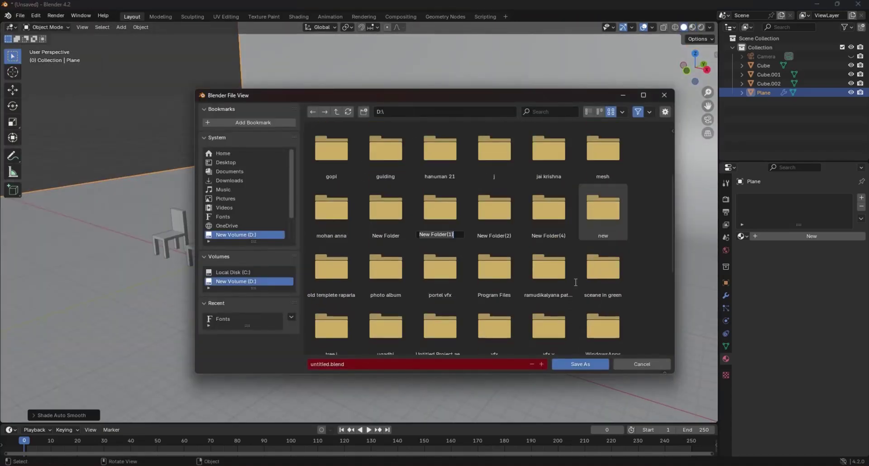
type("youtube videos")
key("Return")
Save the scene as "part 1.blend" in the "youtube videos" folder.
double_click(576, 281)
left_click(240, 236)
scroll(501, 235, "down", 14)
double_click(386, 257)
left_click(360, 365)
type("part 1")
key("Return")
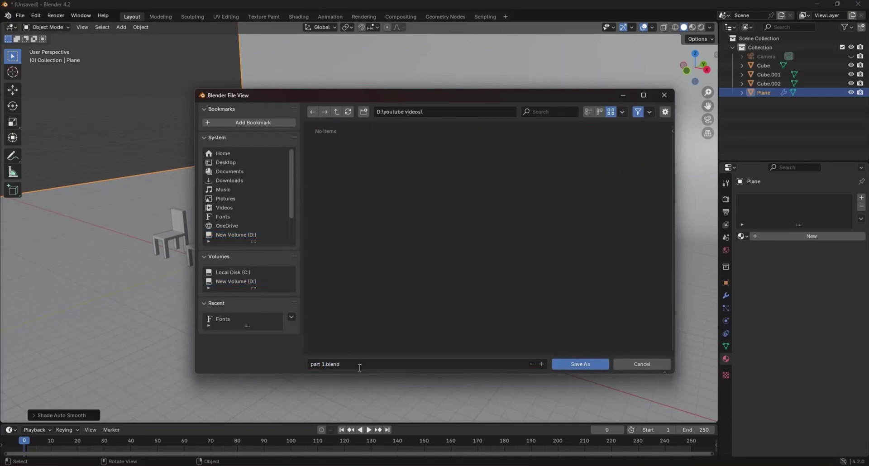
Select the curved backdrop plane and hide it.
key("KP_0")
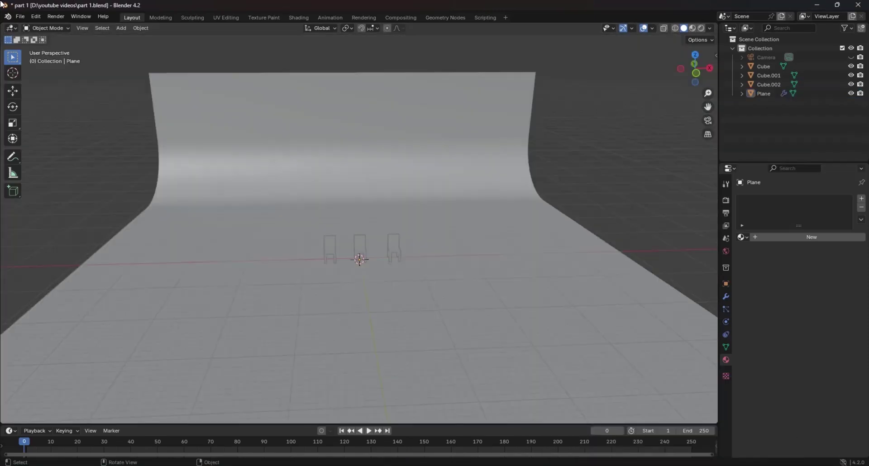
scroll(322, 312, "up", 8)
middle_click_drag(322, 311, 394, 299)
scroll(394, 299, "down", 7)
left_click(393, 299)
scroll(404, 253, "down", 3)
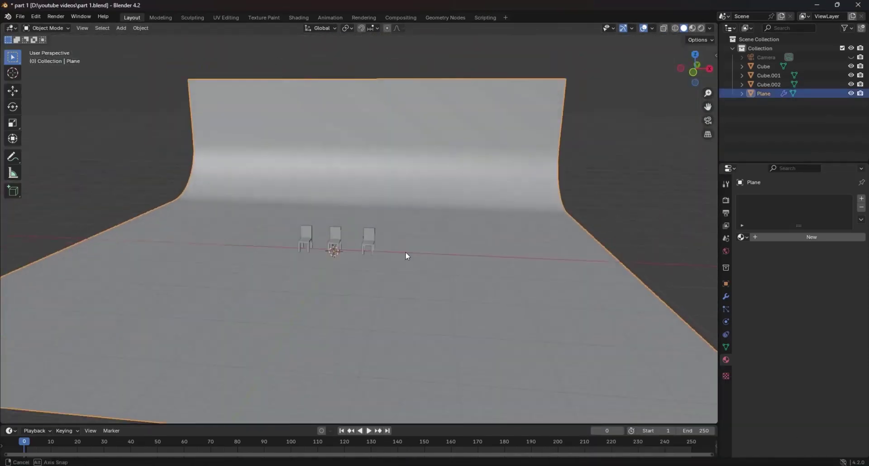
middle_click_drag(405, 253, 434, 271)
key("h")
Add a new cube to the scene at the 3D cursor.
scroll(355, 263, "up", 8)
middle_click_drag(354, 267, 434, 240)
left_click(121, 28)
left_click(211, 47)
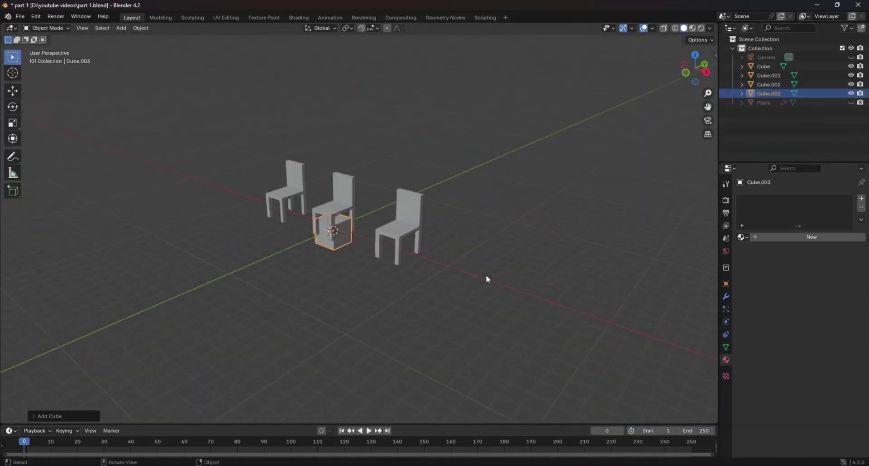
Scale the new cube along Z, X and Y to form a thin, wide rectangular tabletop.
key("s")
key("z")
left_click(394, 266)
key("s")
key("x")
left_click(368, 360)
key("s")
key("y")
left_click(211, 282)
Raise the tabletop along Z and move it along Y to sit in front of the chairs.
key("g")
key("z")
left_click(276, 261)
key("g")
key("y")
left_click(230, 290)
Edit the tabletop's mesh and add loop cuts close to both short ends, framing the leg positions.
middle_click_drag(280, 297, 409, 321)
scroll(410, 321, "up", 2)
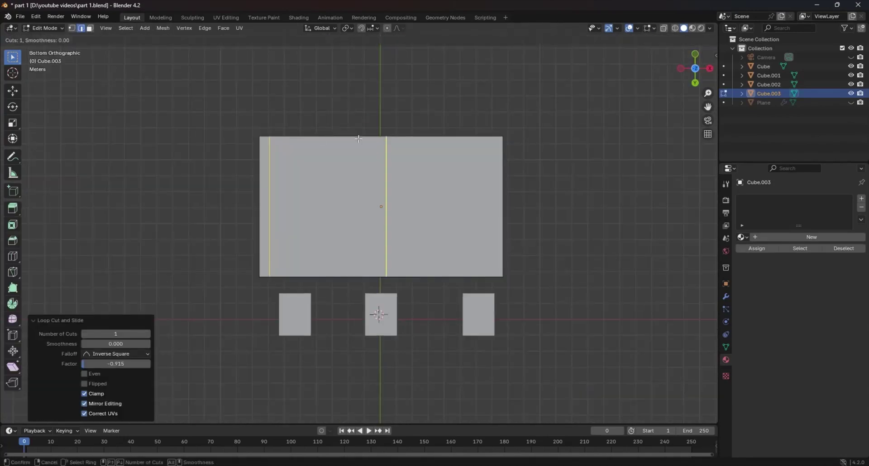
left_click(252, 136)
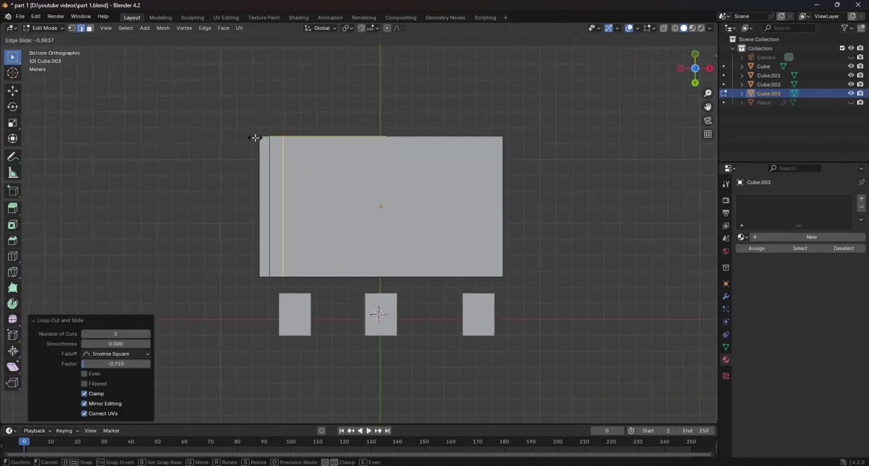
key("ctrl+r")
left_click(442, 145)
left_click(515, 146)
Add loop cuts close to both long sides of the tabletop to complete the corner leg squares.
key("ctrl+r")
left_click(509, 159)
left_click(509, 145)
key("ctrl+r")
left_click(493, 204)
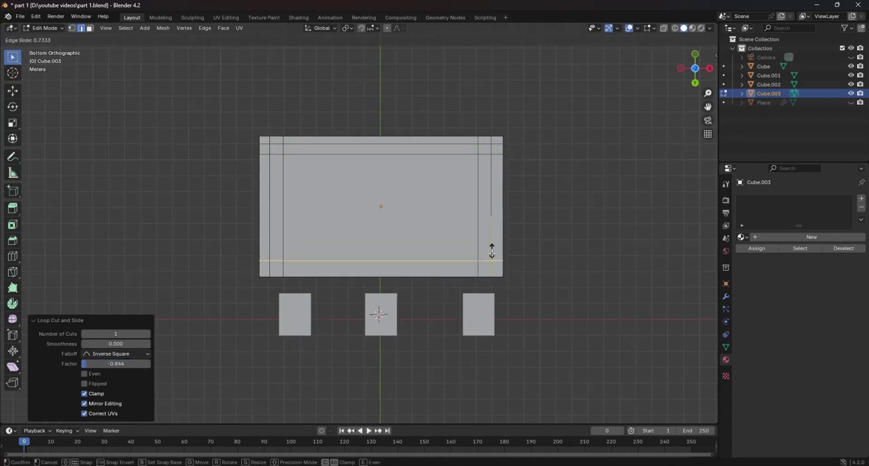
left_click(492, 256)
key("ctrl+r")
left_click(492, 256)
left_click(489, 303)
Select the four small corner faces on the tabletop's underside and extrude them downward as legs.
key("3")
left_click(276, 150)
left_click(484, 150, "shift")
left_click(485, 263, "shift")
left_click(276, 263, "shift")
middle_click_drag(371, 258, 429, 348)
key("e")
left_click(437, 394)
middle_click_drag(438, 393, 430, 330)
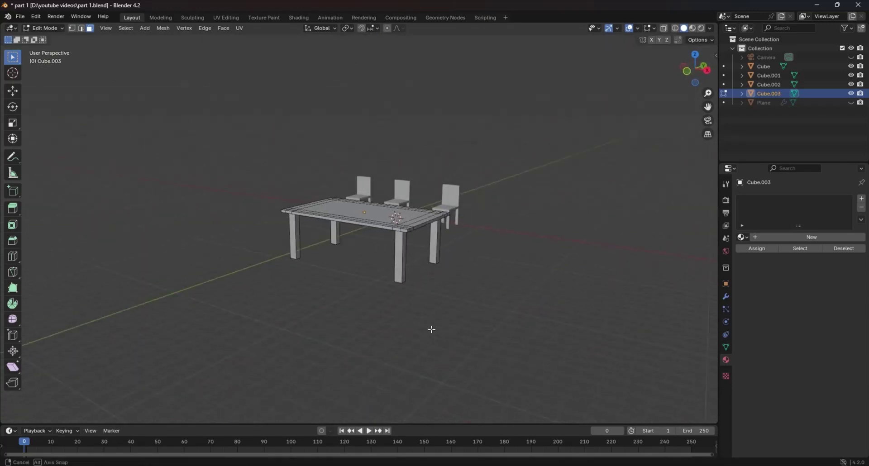
Return to Object Mode and raise the table about 1.63 m along Z.
key("Tab")
middle_click_drag(104, 118, 398, 277)
key("g")
key("z")
left_click(470, 303)
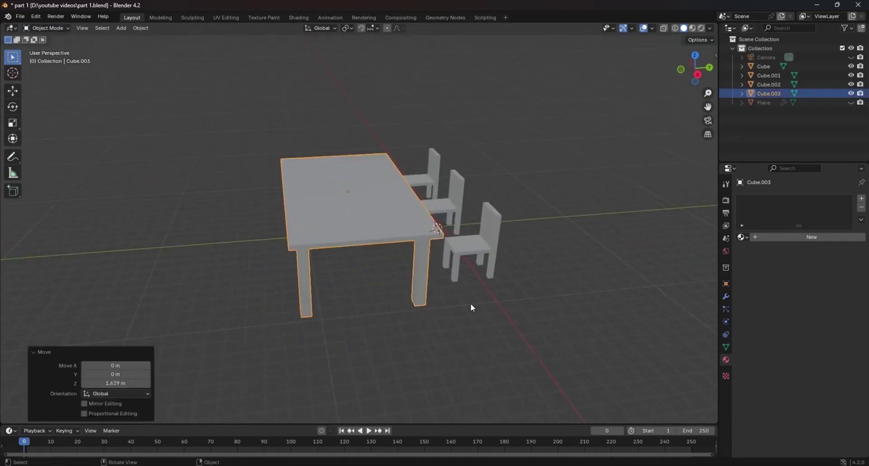
Show the backdrop plane and adjust the table's height against its floor.
left_click(851, 102)
middle_click_drag(389, 312, 431, 297)
left_click(430, 297)
key("g")
key("z")
left_click(495, 198)
Select one of the outer chairs and move it along X.
left_click(389, 271)
middle_click_drag(389, 272, 459, 273)
left_click(219, 198)
middle_click_drag(316, 272, 346, 301)
key("g")
key("x")
left_click(466, 294)
Move another chair along Y to the opposite side of the table and shift it along X.
scroll(388, 300, "down", 1)
left_click(430, 185)
middle_click_drag(430, 229, 336, 234)
key("g")
key("y")
left_click(577, 180)
key("g")
key("x")
left_click(410, 178)
Move the chair Cube.001 about -10.14 m along Y.
left_click(387, 188)
middle_click_drag(393, 236, 446, 271)
key("g")
key("y")
left_click(479, 181)
Working from above with the backdrop hidden, center Cube.001 on the table's short end in Y and move it about 9.24 m along X.
key("KP_7")
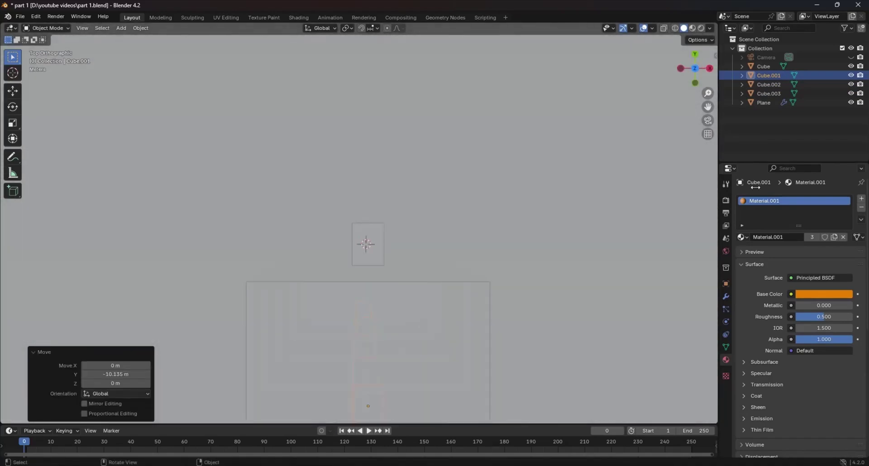
key("g")
key("y")
left_click(401, 233)
key("g")
key("x")
left_click(549, 231)
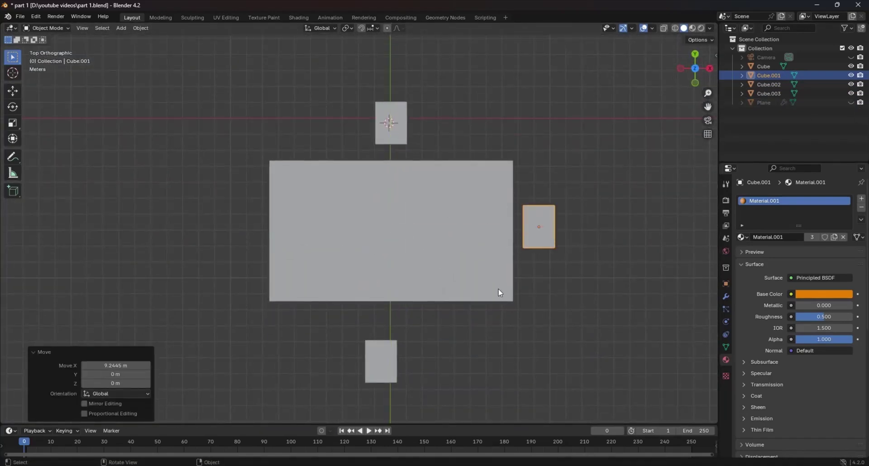
Rotate the chair at the table's short end about -96° around Z so it faces the table.
middle_click_drag(502, 290, 467, 237)
key("r")
key("z")
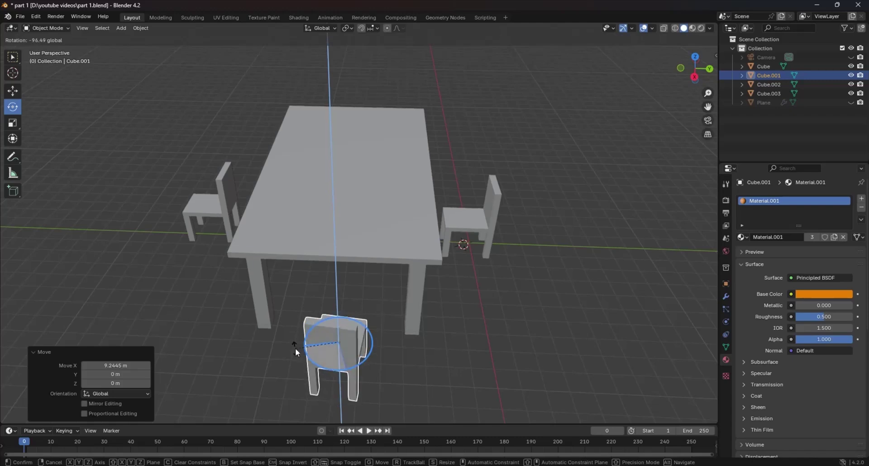
left_click(298, 353)
left_click_drag(357, 365, 366, 376)
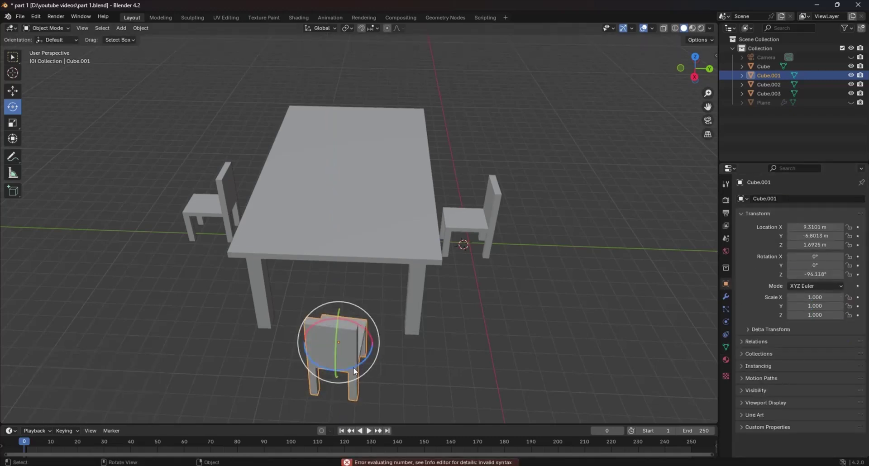
left_click(449, 365)
scroll(450, 364, "down", 1)
middle_click_drag(450, 364, 516, 349)
Switch back to the selection tool and hide the chair Cube.002.
left_click(309, 249)
left_click(12, 57)
scroll(276, 299, "up", 3)
middle_click_drag(271, 302, 314, 286)
left_click(851, 85)
middle_click_drag(588, 290, 502, 281)
Add a Mirror modifier to the chair on the table's long side, using the table as the mirror object.
left_click(471, 217)
left_click(726, 296)
left_click(771, 200)
left_click(770, 200)
type("mir")
left_click(698, 218)
left_click(848, 261)
left_click(325, 176)
Adjust the Mirror modifier's axes so the chair repeats on the opposite long side of the table.
middle_click_drag(366, 274, 435, 254)
left_click(819, 228)
middle_click_drag(489, 271, 422, 292)
left_click(797, 227)
left_click(819, 227)
Move the mirrored chair along X and then along Y to position it beside the table's long side.
middle_click_drag(362, 256, 424, 254)
key("g")
key("x")
left_click(517, 202)
middle_click_drag(517, 202, 464, 199)
key("g")
key("y")
left_click(479, 209)
Duplicate the mirrored chair and move the copy along X so two chairs stand on each long side.
middle_click_drag(410, 254, 470, 272)
key("shift+d")
right_click(471, 272)
key("g")
key("x")
left_click(403, 251)
left_click(434, 301)
middle_click_drag(434, 300, 326, 267)
left_click(411, 215)
scroll(411, 221, "up", 3)
left_click(398, 181)
left_click(468, 290)
middle_click_drag(398, 123, 466, 136)
In Edit Mode, select the bottom faces of the table's four legs and move them along Z to shorten the legs.
left_click(516, 199)
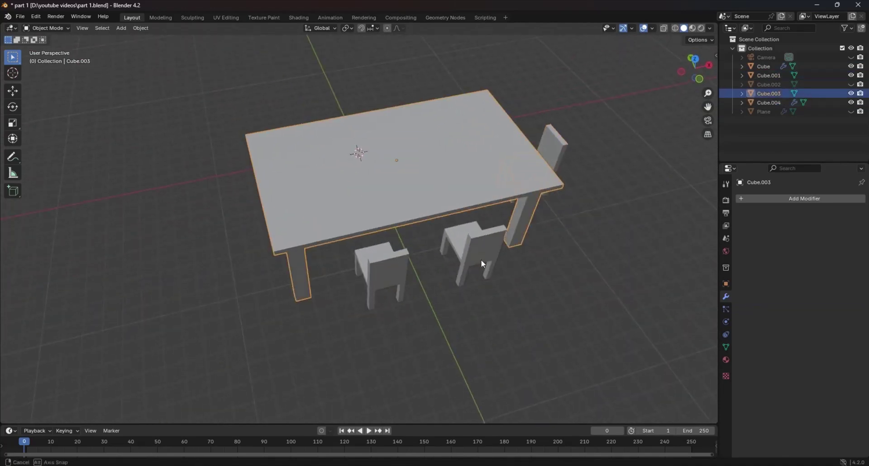
middle_click_drag(481, 262, 452, 211)
left_click(49, 29)
left_click(47, 48)
middle_click_drag(344, 254, 362, 117)
left_click(540, 301)
left_click(252, 281, "shift")
left_click(256, 119, "shift")
left_click(570, 143, "shift")
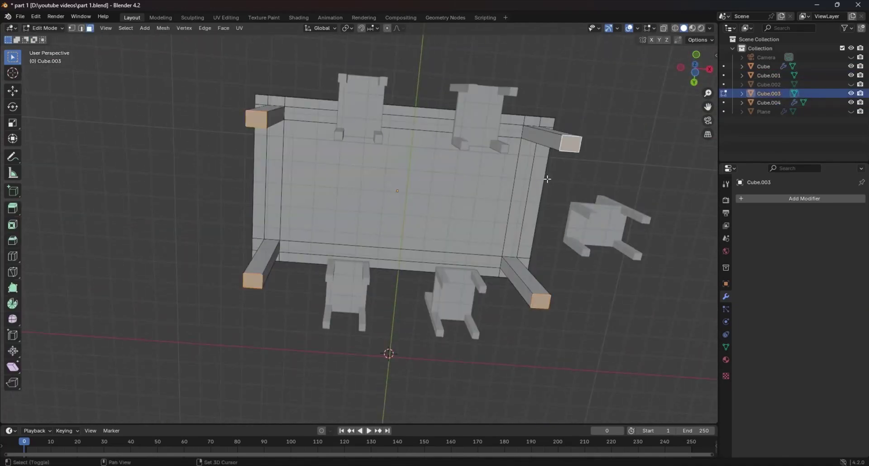
middle_click_drag(547, 179, 435, 256)
key("g")
key("z")
left_click(433, 232)
Return to Object Mode and move the whole table along Z to suit the chairs' height.
left_click(50, 28)
middle_click_drag(363, 273, 414, 274)
left_click(48, 39)
key("g")
key("z")
left_click(344, 279)
Show the backdrop plane again and fine-tune the table's vertical position so its legs meet the floor.
left_click(851, 112)
key("g")
key("z")
left_click(478, 267)
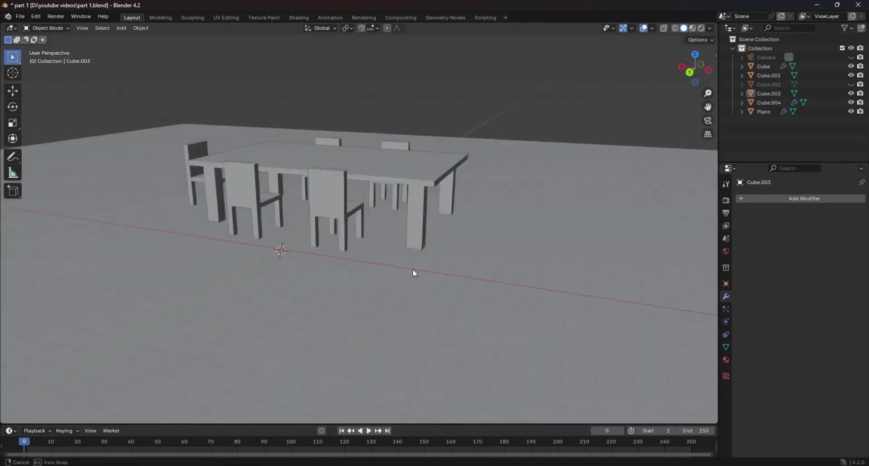
Hide the backdrop plane and add a Mirror modifier to the end chair, using the table as the mirror object.
middle_click_drag(479, 235, 434, 271)
left_click(851, 111)
middle_click_drag(557, 254, 457, 247)
left_click(574, 179)
left_click(803, 199)
left_click(693, 294)
left_click(847, 260)
left_click(262, 177)
Move the mirrored end chairs along X to fit the short ends of the table.
middle_click_drag(263, 177, 535, 231)
key("g")
key("x")
left_click(493, 230)
left_click(481, 299)
Examine the arrangement of the chairs around the table from above and from the sides.
scroll(362, 254, "up", 4)
middle_click_drag(355, 251, 593, 239)
left_click(335, 194)
middle_click_drag(335, 195, 414, 306)
key("KP_7")
left_click(414, 306)
middle_click_drag(360, 292, 448, 281)
scroll(392, 287, "down", 3)
Make the backdrop plane and the hidden camera visible again.
left_click(851, 112)
middle_click_drag(378, 278, 457, 267)
scroll(348, 221, "down", 5)
middle_click_drag(348, 221, 398, 244)
left_click(785, 57)
left_click(851, 57)
scroll(151, 283, "up", 8)
middle_click_drag(151, 283, 616, 205, "shift")
left_click(122, 28)
left_click(141, 168)
scroll(486, 240, "down", 2)
middle_click_drag(486, 240, 384, 258)
scroll(555, 251, "down", 6)
scroll(477, 197, "up", 6)
left_click(835, 66)
key("Delete")
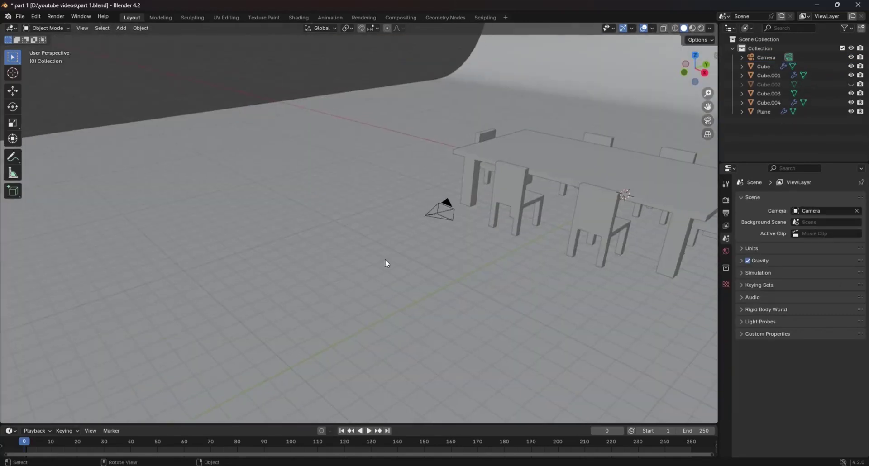
Look through the camera and, with the camera locked to the view, pull it back to frame the whole table and chairs.
key("KP_0")
middle_click(396, 255)
scroll(387, 227, "down", 3)
key("KP_0")
key("n")
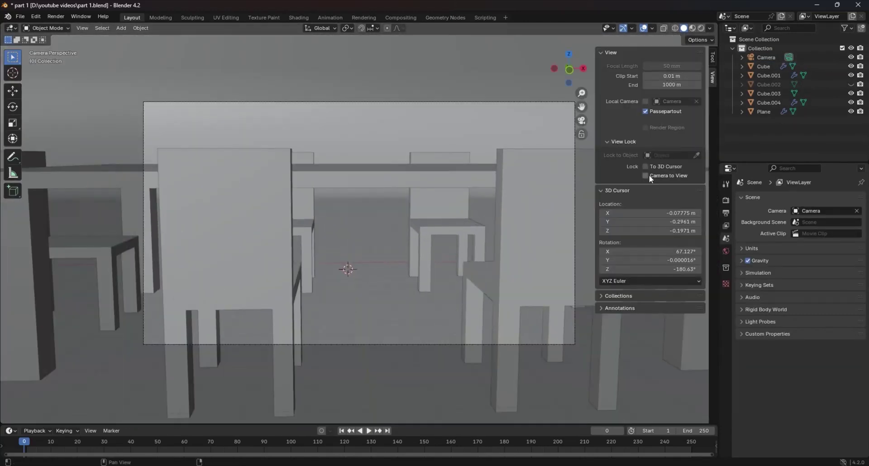
left_click(649, 176)
scroll(457, 225, "down", 8)
left_click(647, 176)
key("n")
key("n")
middle_click_drag(417, 265, 410, 273)
key("n")
Select the table and create a new material for it.
middle_click_drag(385, 199, 398, 226)
scroll(398, 227, "up", 4)
left_click(392, 246)
left_click(726, 359)
mouse_move(455, 253)
middle_mouse_down()
mouse_move(456, 262)
mouse_move(456, 236)
middle_mouse_up()
left_click(811, 237)
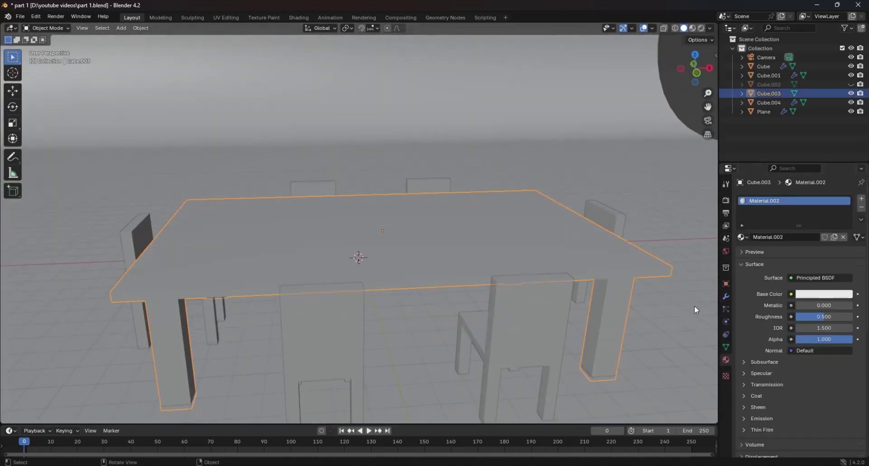
Switch to Material Preview shading and set the table material's base color to a dark olive brown.
left_click(811, 295)
left_click_drag(788, 222, 776, 206)
left_click(693, 29)
middle_click_drag(452, 283, 419, 299)
left_click(815, 295)
left_click_drag(794, 221, 786, 188)
left_click_drag(844, 165, 844, 200)
left_click(784, 211)
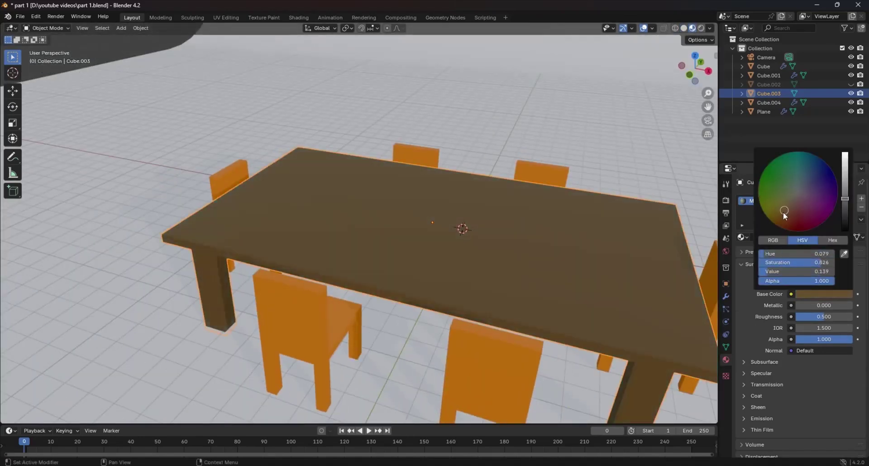
left_click_drag(781, 210, 777, 207)
Check the table and chairs in Solid and Material Preview shading, including the view through the camera.
scroll(582, 232, "down", 3)
middle_click_drag(581, 232, 495, 247)
scroll(495, 247, "down", 3)
left_click(684, 28)
left_click(534, 109)
scroll(271, 280, "up", 3)
mouse_move(131, 344)
middle_mouse_down()
mouse_move(172, 334)
mouse_move(144, 341)
middle_mouse_up()
left_click(693, 28)
key("KP_0")
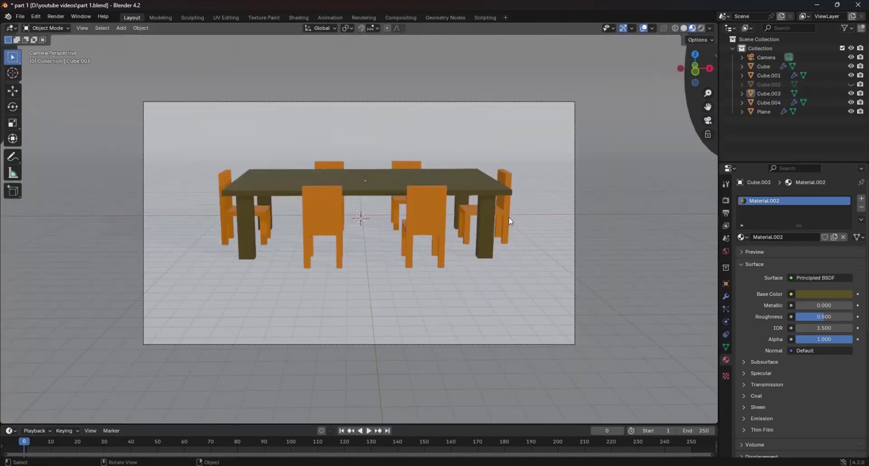
Set the render engine to Cycles and choose its render device.
left_click(726, 214)
left_click(726, 202)
left_click(810, 198)
left_click(808, 228)
left_click(805, 221)
left_click(805, 237)
Switch the camera view to Rendered shading.
left_click(726, 214)
left_click(803, 262)
left_click(802, 262)
key("z")
left_click(632, 28)
left_click(632, 28)
Give the backdrop plane a new material with a saturated blue base color.
left_click(764, 112)
left_click(726, 360)
left_click(811, 237)
left_click(823, 294)
left_click(791, 231)
left_click(832, 172)
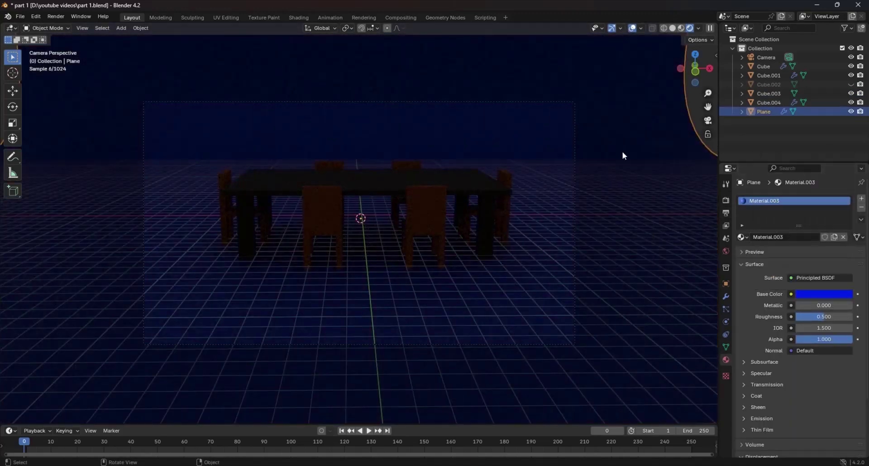
left_click(623, 151)
Add a Sun light and raise it about 6.21 m along Z above the table.
left_click(121, 28)
mouse_move(135, 150)
left_click(206, 157)
key("g")
key("z")
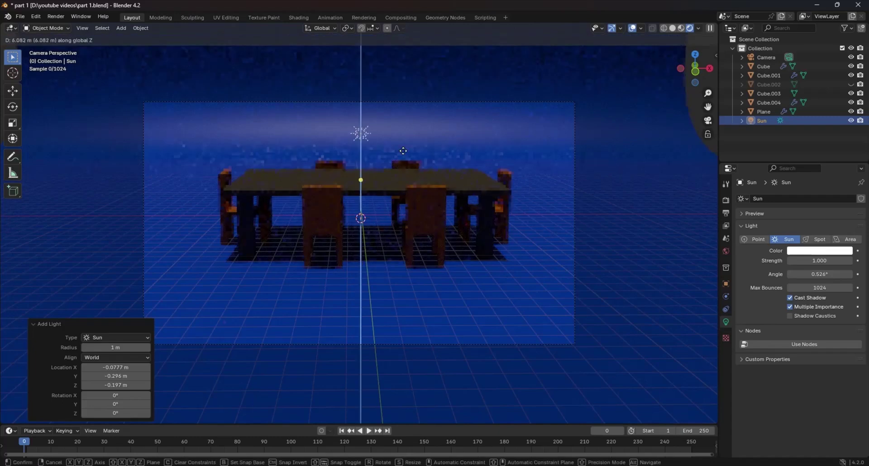
left_click(271, 113)
Try the Spot and Area types for the light and return it to Sun.
left_click(819, 239)
left_click(844, 239)
mouse_move(817, 260)
left_mouse_down()
mouse_move(843, 260)
mouse_move(825, 261)
left_mouse_up()
left_click(789, 240)
Try sun strengths of 10 and 0, and set the strength back to 1.
left_click(814, 262)
type("10")
key("Return")
left_click(813, 262)
type("0")
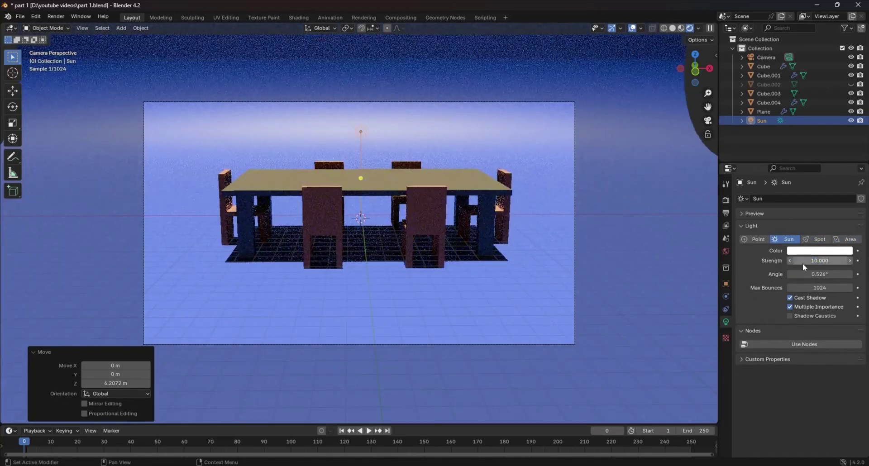
key("Return")
type("1")
key("Return")
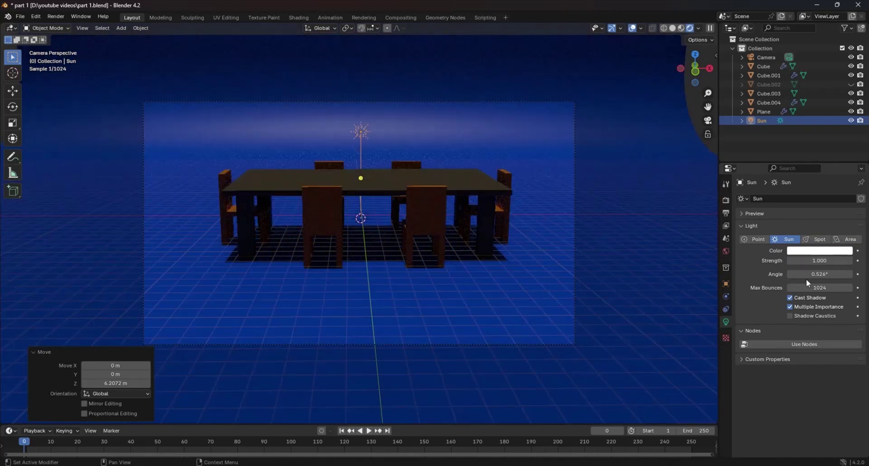
Adjust the Sun light's height along Z and check the lighting around the scene.
key("g")
key("z")
left_click(378, 107)
middle_click_drag(379, 190, 317, 220)
scroll(440, 238, "up", 4)
middle_click_drag(441, 239, 212, 222)
scroll(212, 223, "down", 4)
key("KP_0")
Select the table and browse the searchable modifier list, filtering it with "mi".
middle_click_drag(189, 187, 493, 247)
left_click(493, 248)
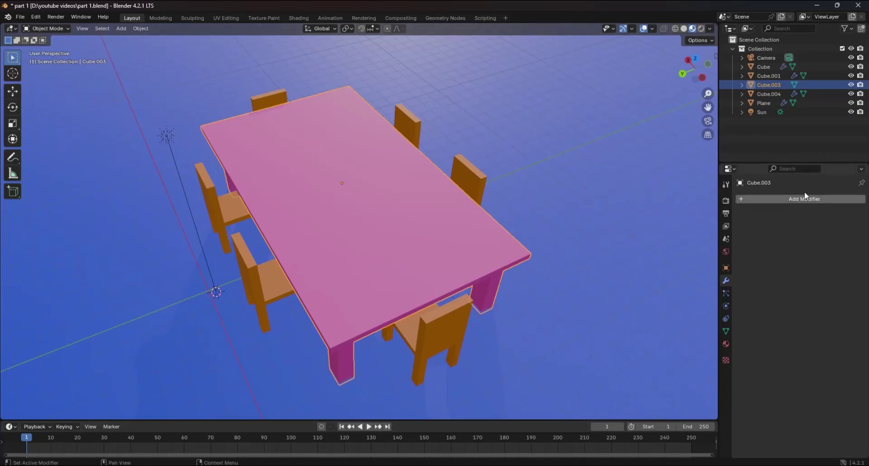
left_click(813, 199)
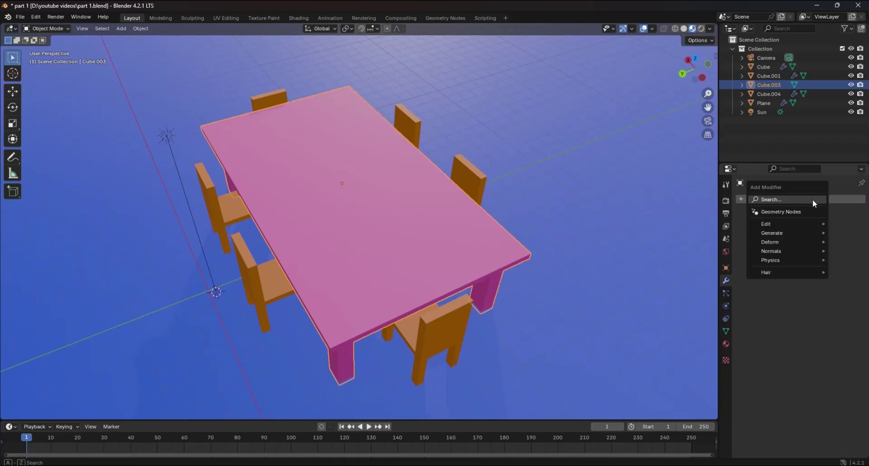
left_click(810, 199)
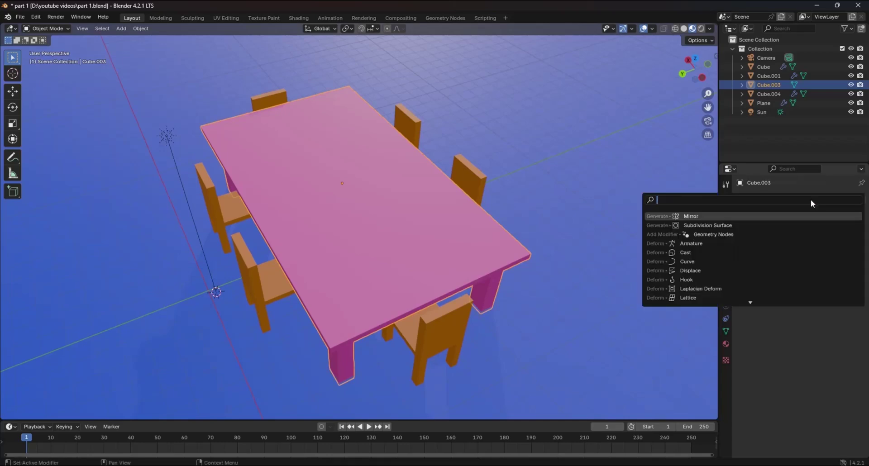
scroll(692, 248, "down", 6)
scroll(692, 248, "up", 1)
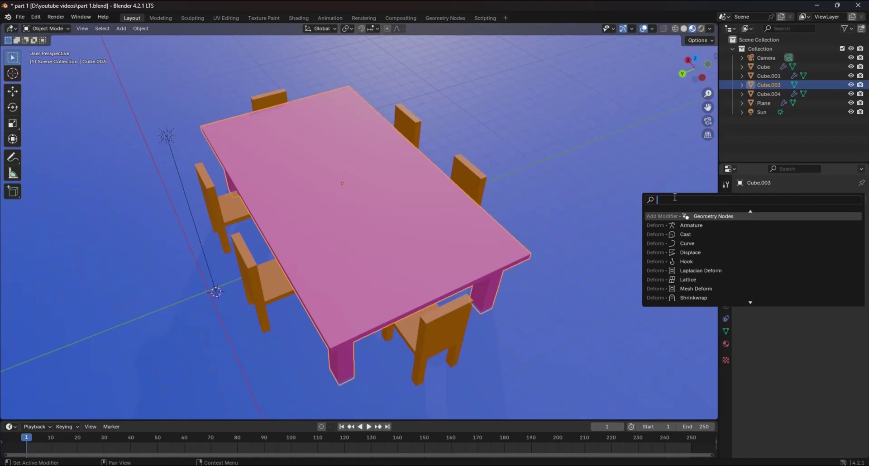
type("mi")
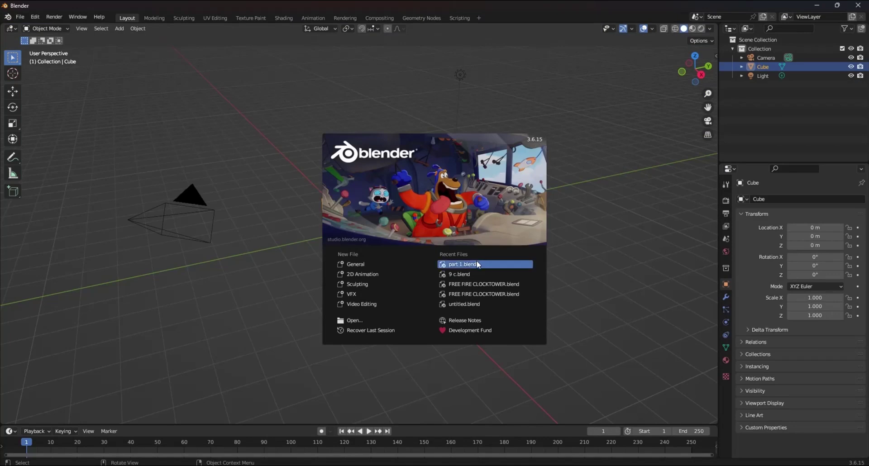
Open the recent file part 1.blend and view the scene through the camera.
left_click(461, 264)
key("KP_0")
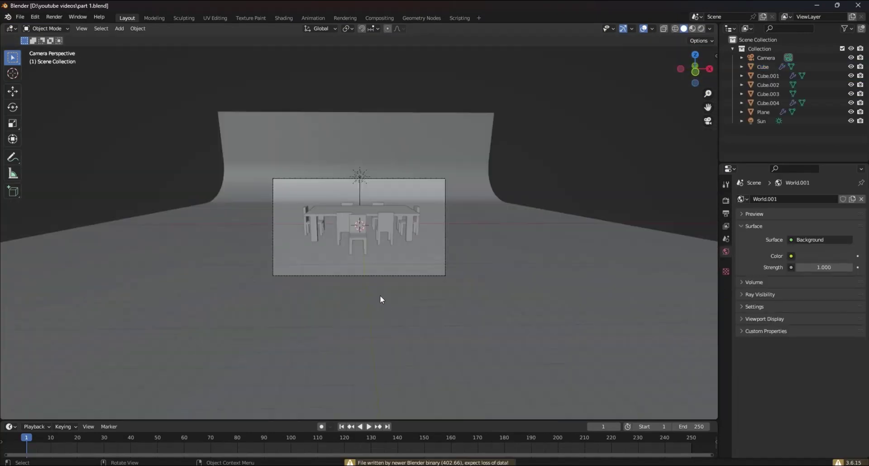
scroll(375, 272, "up", 4)
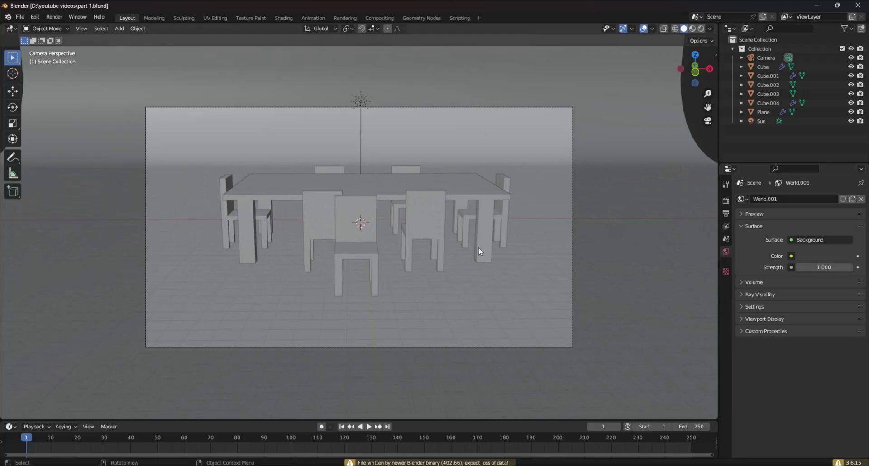
Select the table and look through the Modify, Generate, Deform and Physics modifiers available for it.
left_click(404, 190)
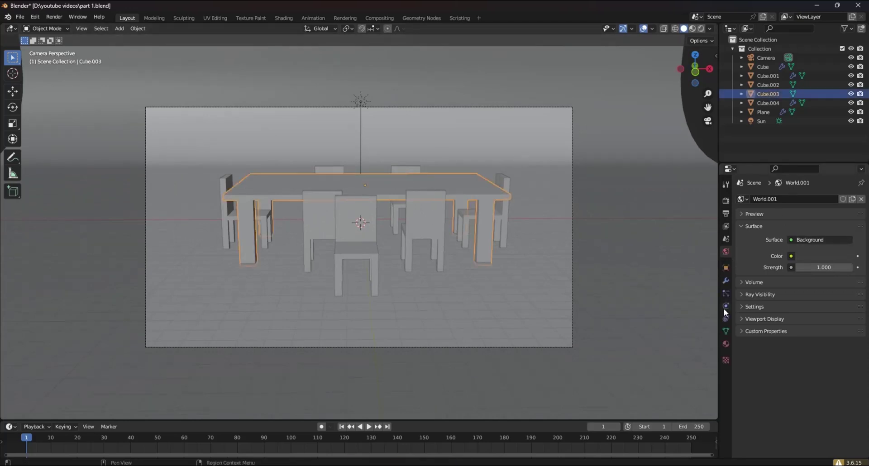
left_click(726, 282)
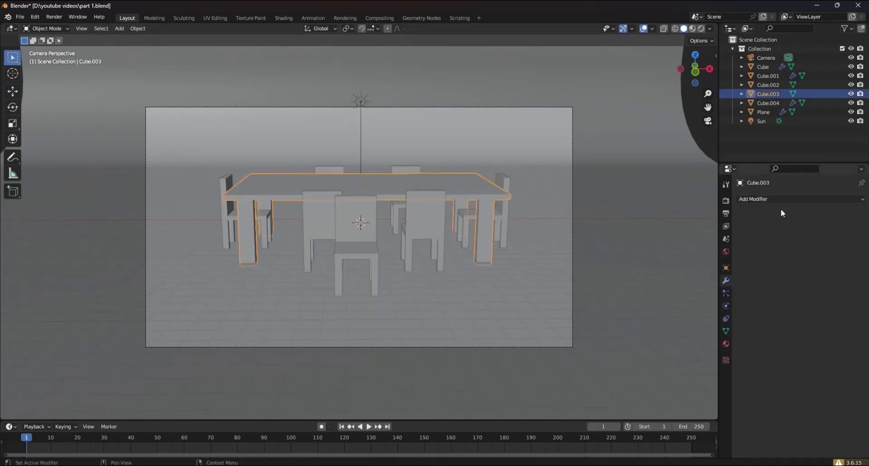
left_click(758, 199)
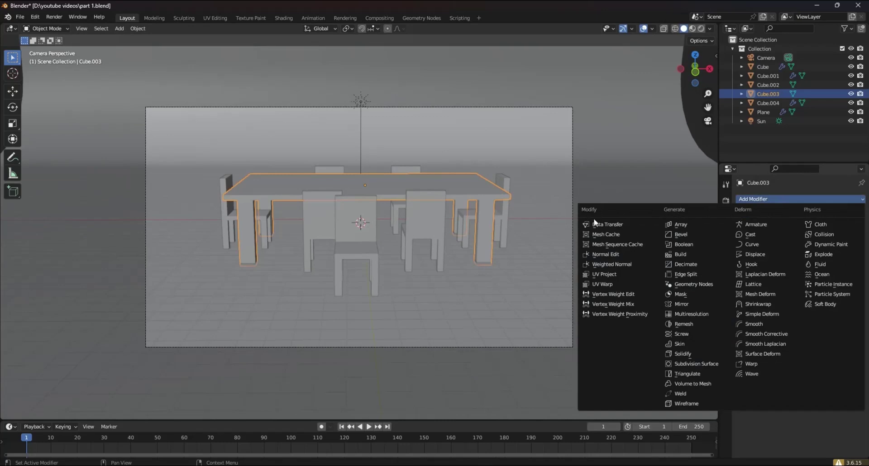
key("Escape")
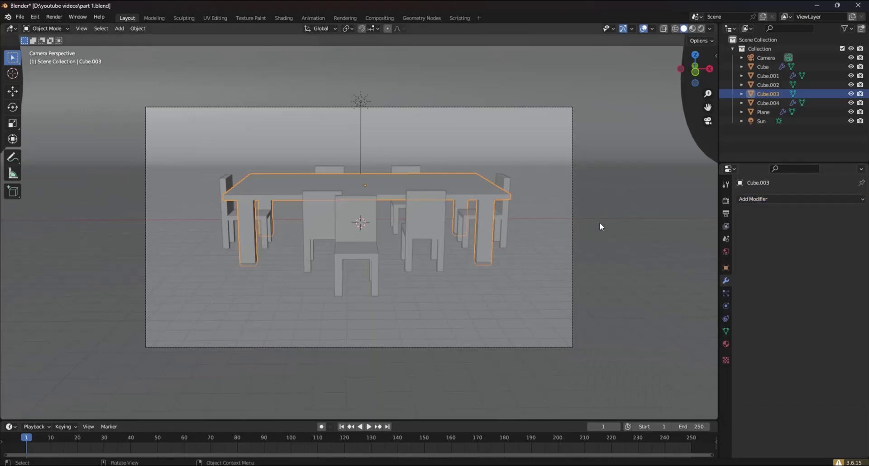
left_click(755, 203)
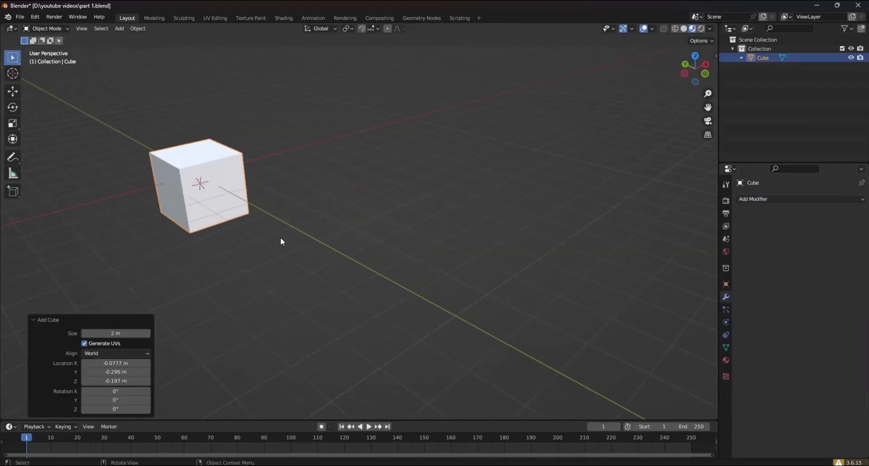
Raise the new cube about 2.25 m along Z.
middle_click_drag(282, 240, 448, 251)
key("g")
key("z")
left_click(442, 144)
middle_click_drag(434, 152, 304, 230)
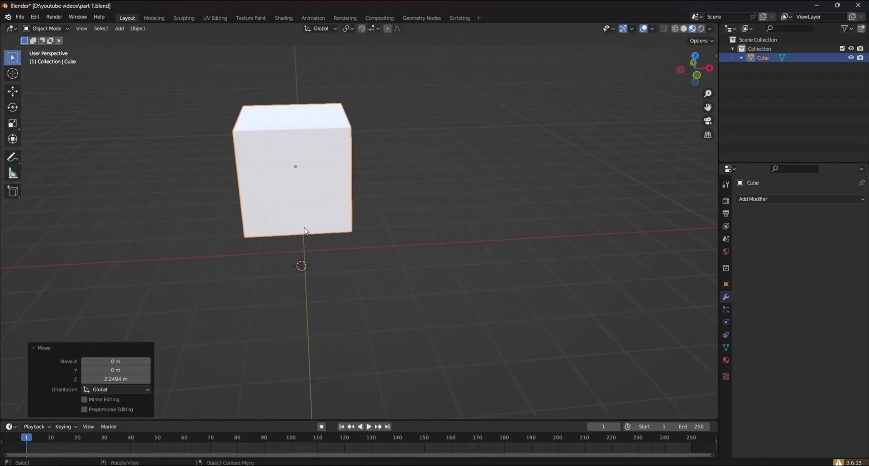
Look up the Array modifier among the cube's Generate modifiers.
left_click(807, 199)
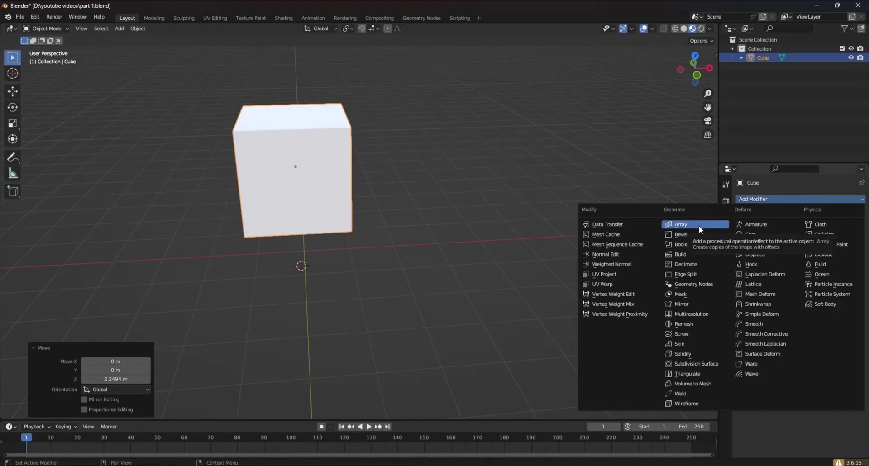
left_click(445, 216)
scroll(297, 182, "down", 2)
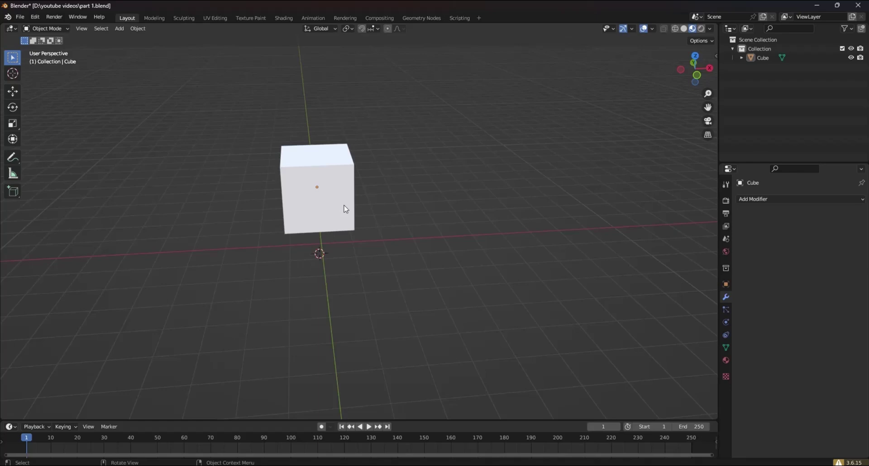
Sketch an annotation line along the X axis with cross strokes marking copy positions, and undo the strokes.
scroll(344, 208, "down", 4)
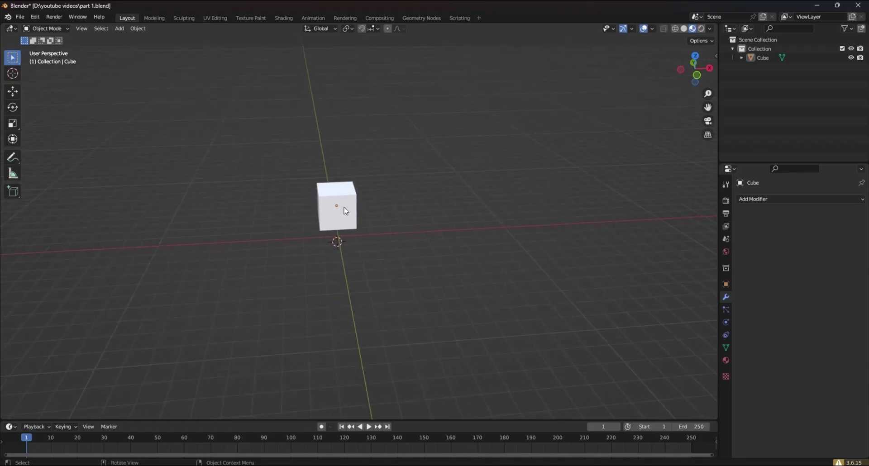
scroll(388, 221, "down", 2)
left_click(11, 161)
left_click_drag(345, 236, 659, 210)
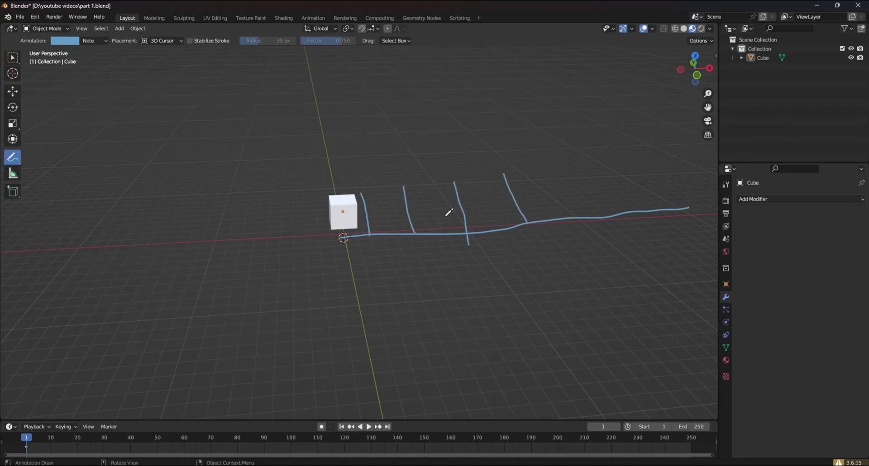
key("ctrl+z")
key("ctrl+z")
Duplicate the cube with a copy offset about 2.45 m along X.
left_click(13, 92)
scroll(308, 232, "up", 3)
left_click(320, 221)
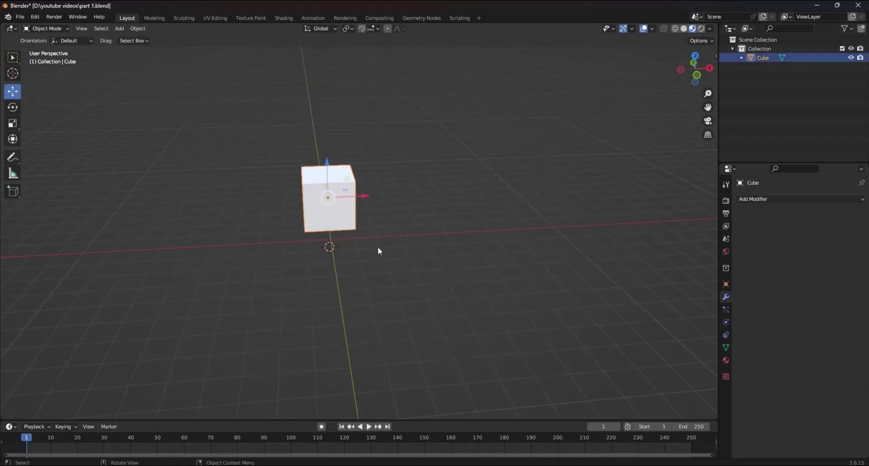
key("shift+d")
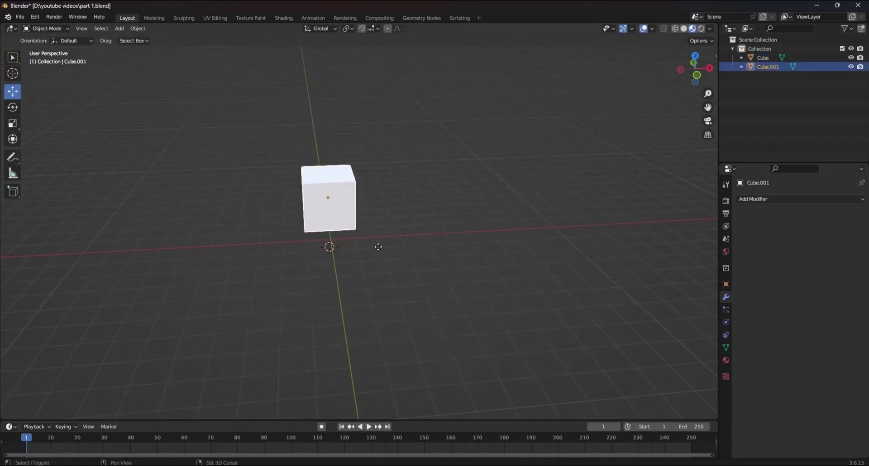
key("x")
left_click(425, 187)
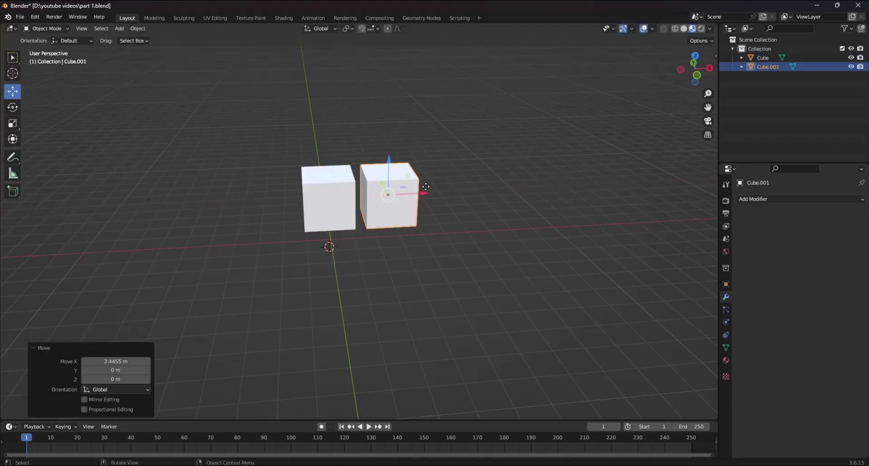
Duplicate the cube twice more along the X axis, offsetting the first copy about 4.43 m.
key("shift+d")
key("x")
left_click(538, 183)
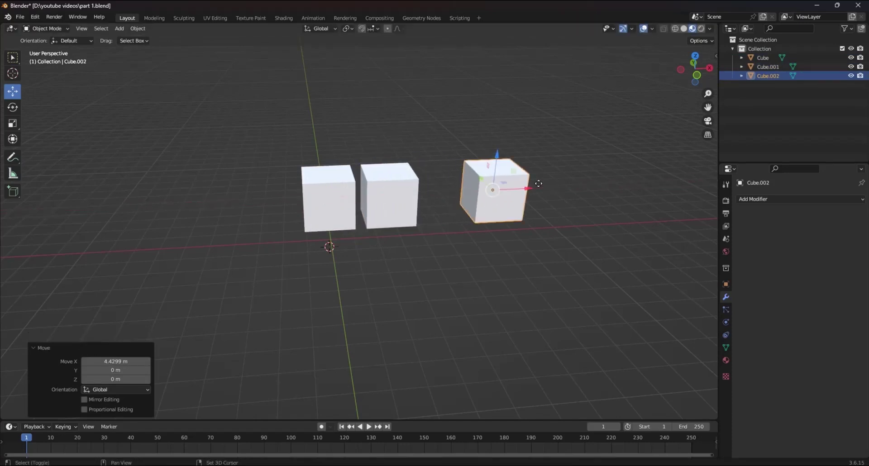
key("shift+d")
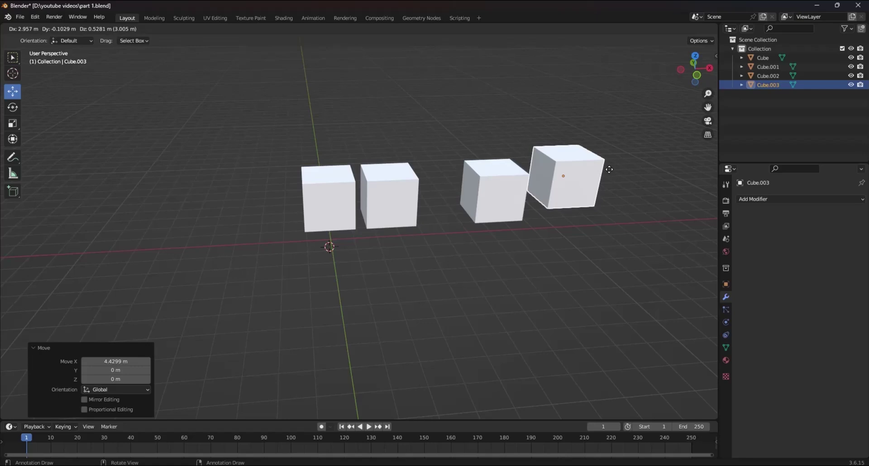
key("x")
left_click(593, 197)
Delete the three duplicated cubes, keeping only the original cube.
scroll(489, 219, "down", 2)
middle_click_drag(488, 219, 465, 222)
left_click_drag(621, 280, 425, 167)
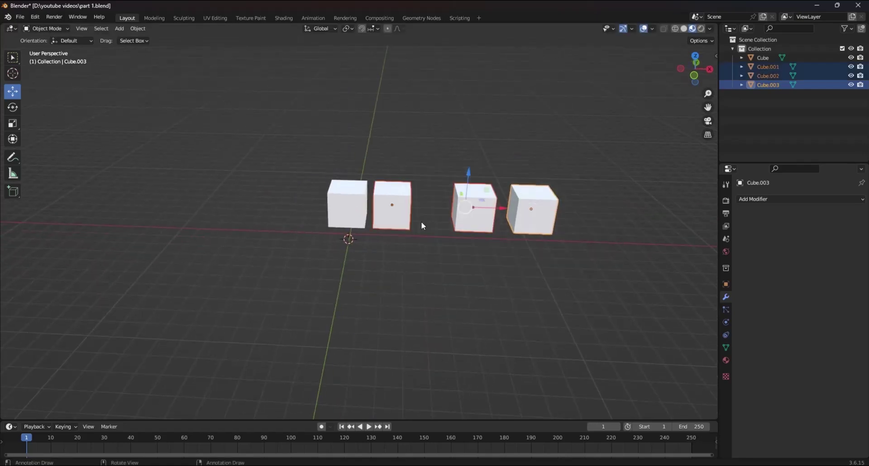
key("Delete")
Add an Array modifier to the original cube and set its relative offset factor X to 1.1.
scroll(339, 227, "up", 2)
scroll(339, 227, "up", 2)
left_click(337, 222)
scroll(330, 239, "up", 1)
middle_click_drag(330, 239, 391, 235)
scroll(393, 234, "up", 1)
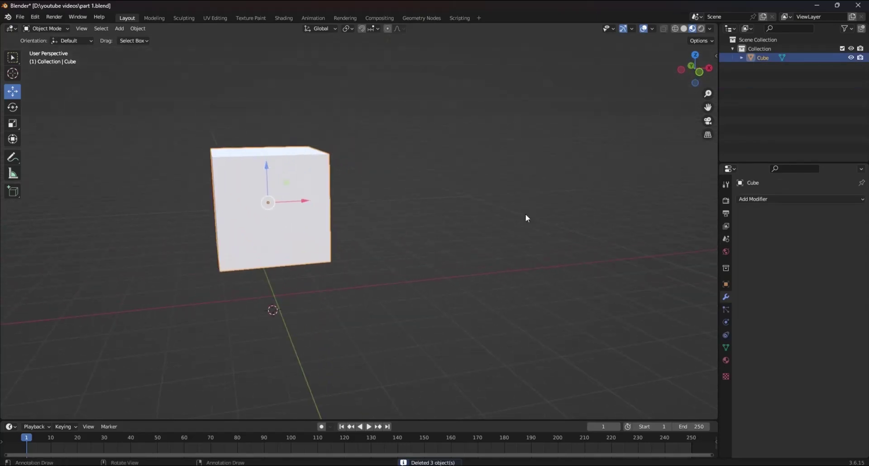
left_click(766, 198)
left_click(691, 225)
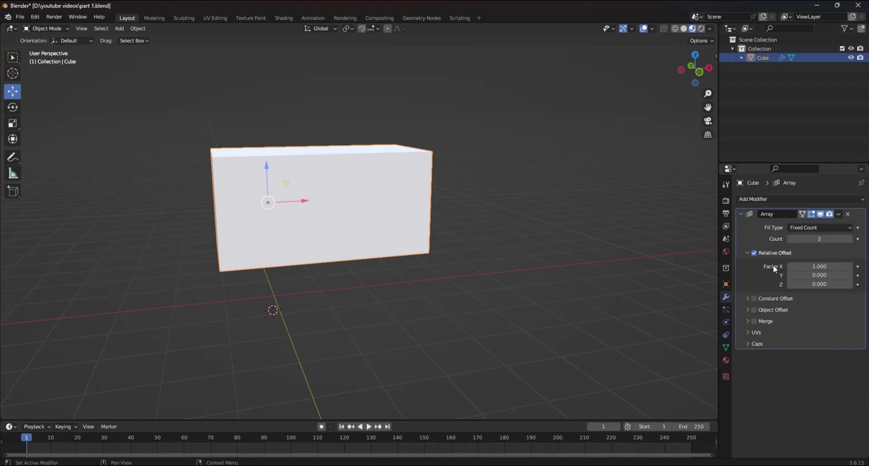
left_click(850, 266)
middle_click_drag(400, 221, 400, 250)
scroll(374, 231, "down", 5)
scroll(384, 251, "up", 6)
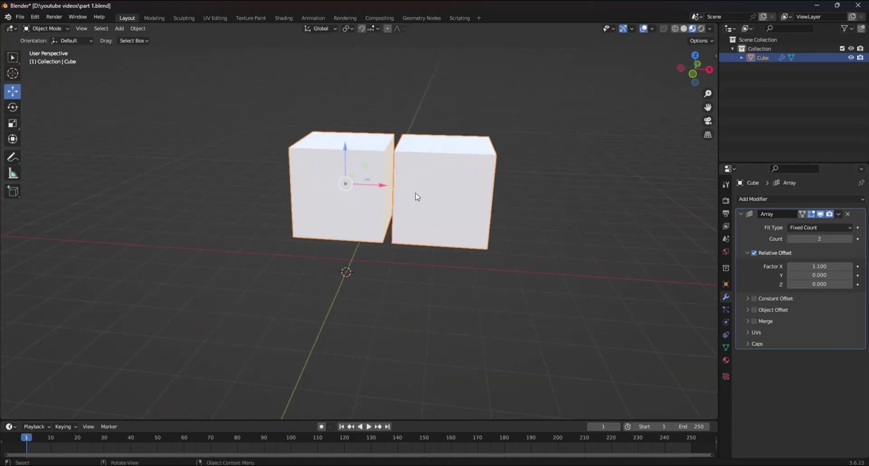
Set the Array modifier's count to 10.
scroll(433, 246, "down", 6)
left_click_drag(682, 203, 525, 346)
left_click(819, 239)
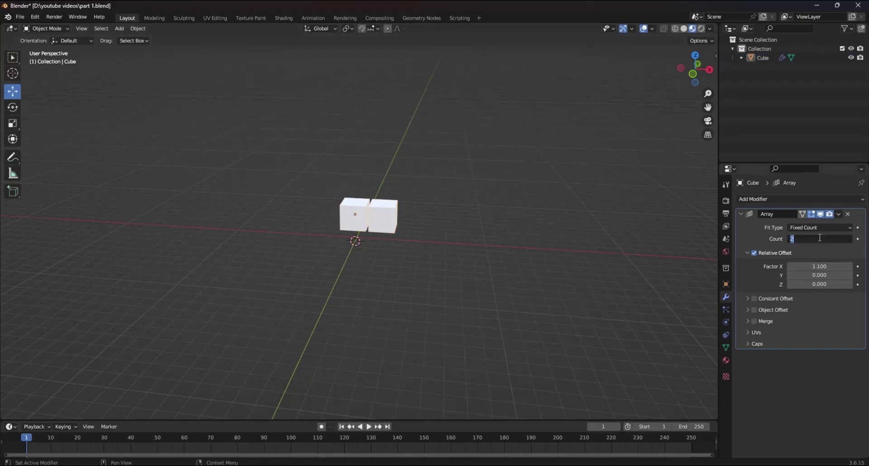
key("Return")
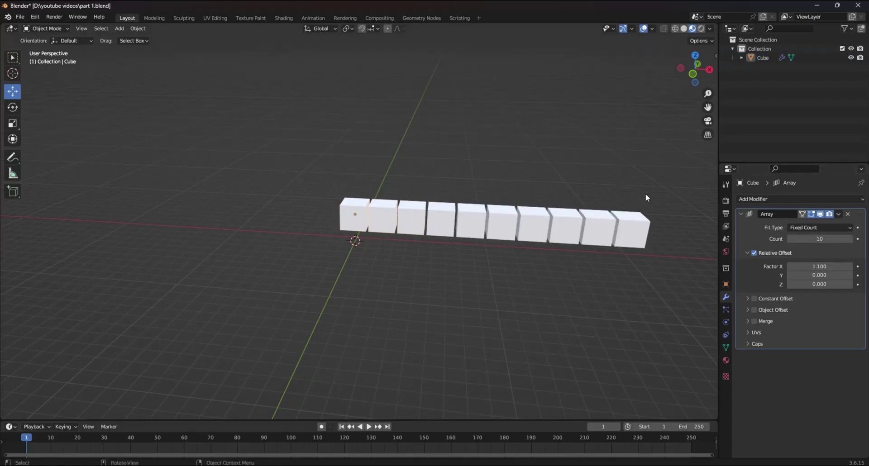
Select the arrayed cubes and examine the spacing between copies along the row.
left_click_drag(670, 195, 621, 260)
scroll(328, 252, "up", 5)
scroll(336, 259, "down", 3)
middle_click_drag(336, 260, 266, 304)
scroll(381, 260, "up", 4)
scroll(357, 252, "down", 4)
scroll(398, 265, "up", 3)
scroll(404, 254, "down", 3)
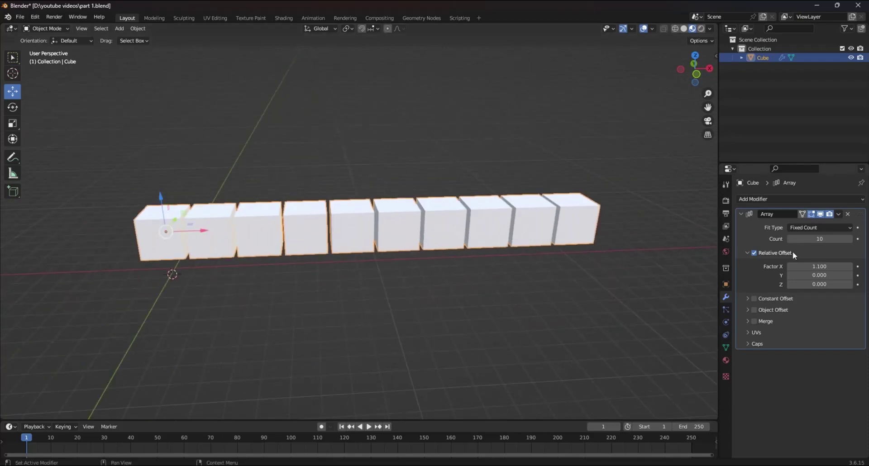
middle_click_drag(207, 290, 373, 327)
scroll(362, 316, "up", 3)
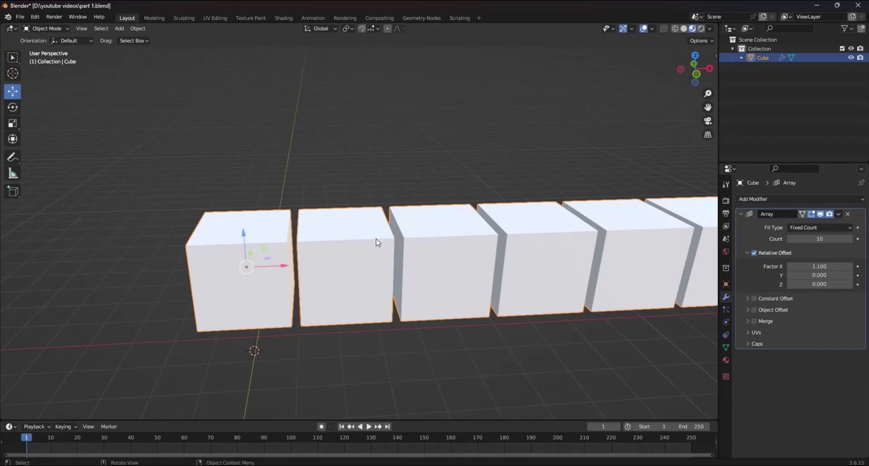
scroll(327, 252, "down", 4)
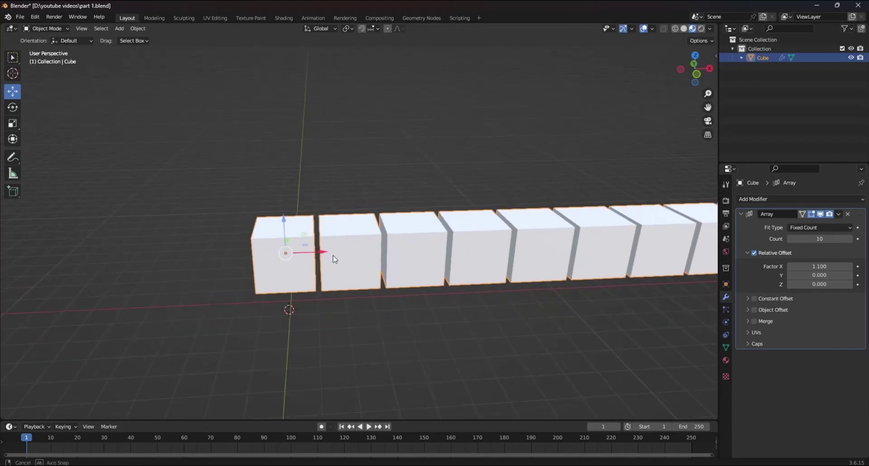
Set the Array modifier's relative offset factor Y to 1.
left_click(814, 275)
type("1")
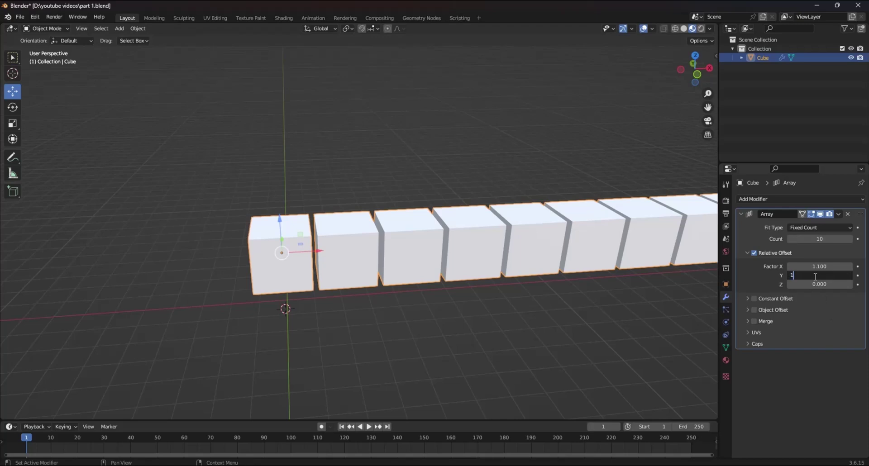
key("Return")
middle_click_drag(457, 277, 476, 273)
middle_click_drag(317, 240, 351, 254)
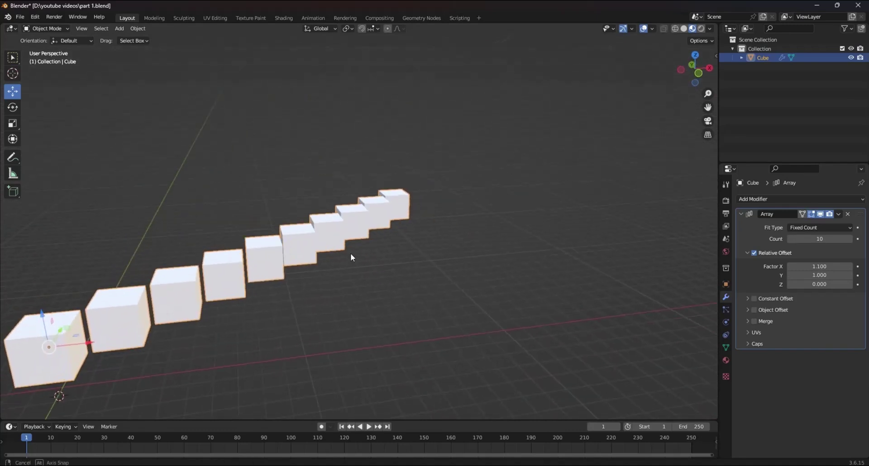
Set the Array modifier's relative offset factor Z to 1 so the copies also step upward.
left_click(814, 287)
type("1")
key("Return")
middle_click_drag(715, 287, 285, 256)
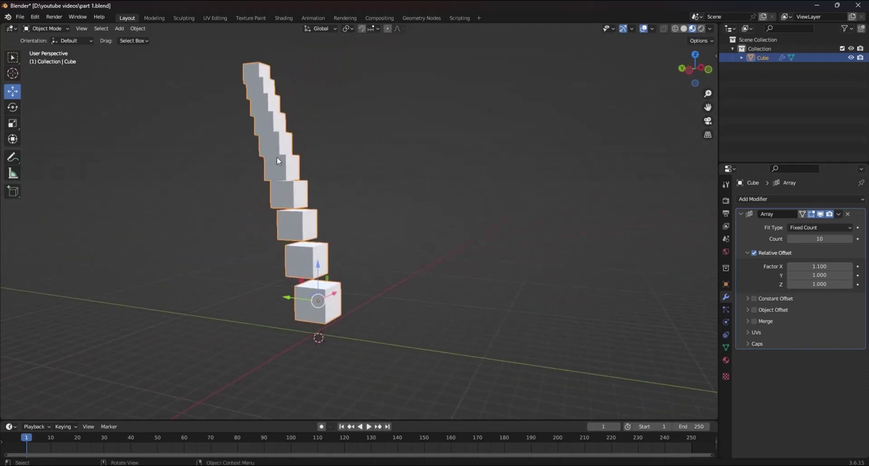
middle_click_drag(382, 300, 271, 312)
Add a Bevel modifier to the new plain cube.
left_click(804, 200)
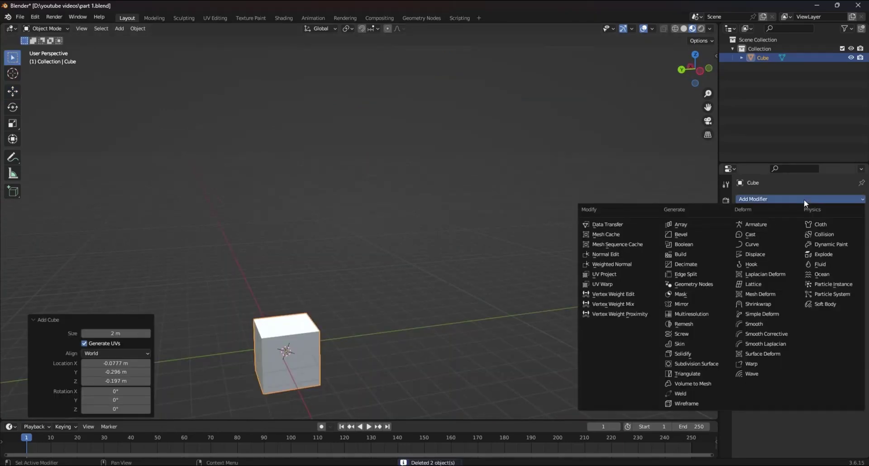
left_click(695, 235)
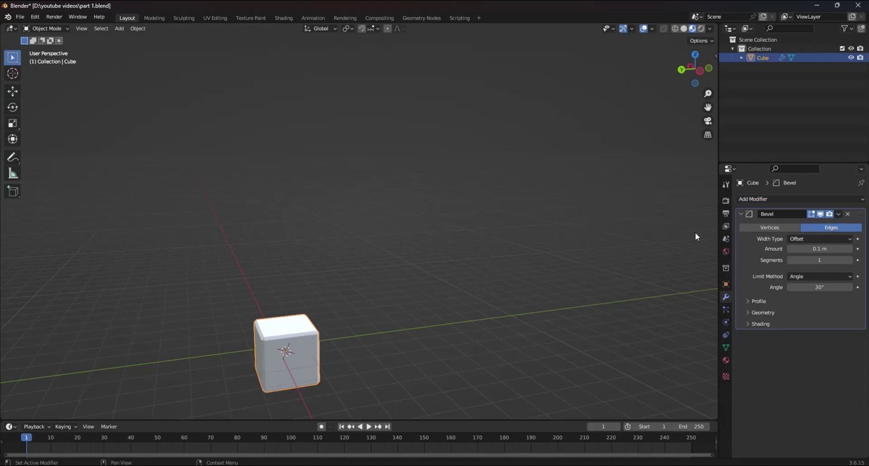
middle_click_drag(305, 347, 349, 231, "shift")
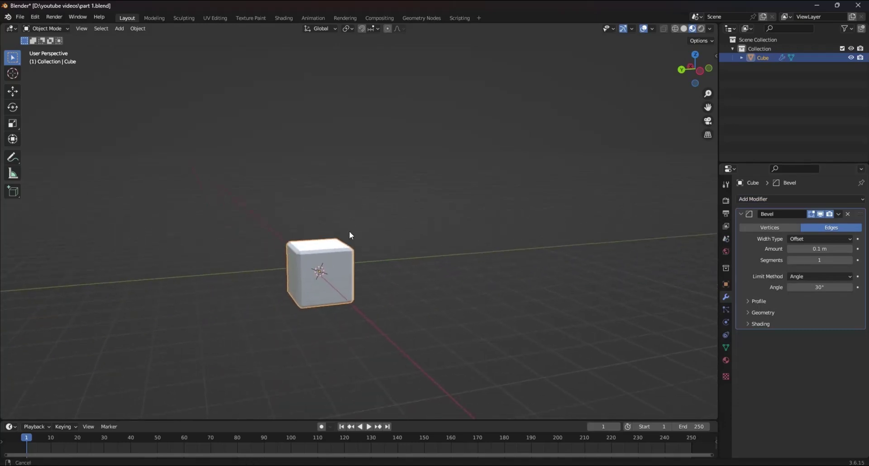
scroll(349, 231, "up", 3)
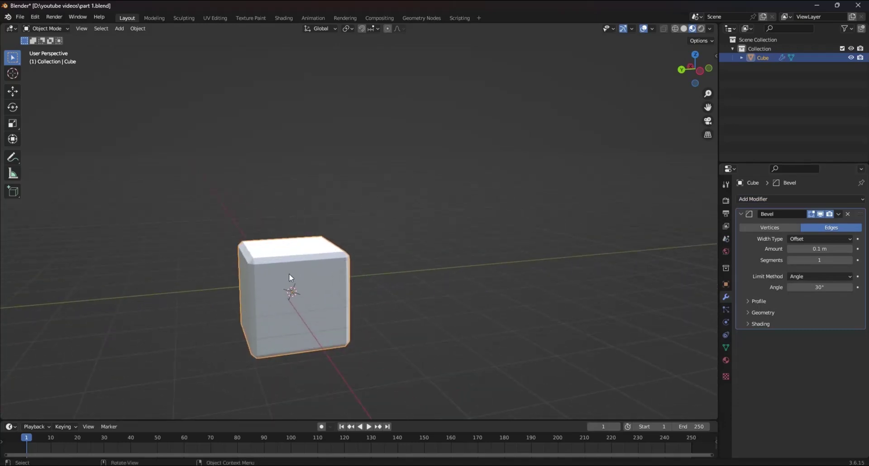
Set the cube's bevel amount to 0.32 m, the segments to 18 and the limit angle to 36°.
left_click_drag(818, 248, 389, 254)
left_click_drag(817, 262, 376, 249)
middle_click_drag(613, 274, 325, 310)
left_click_drag(803, 287, 410, 288)
Try the Weight limit method on the cube's bevel, and return it to Angle.
left_click(814, 275)
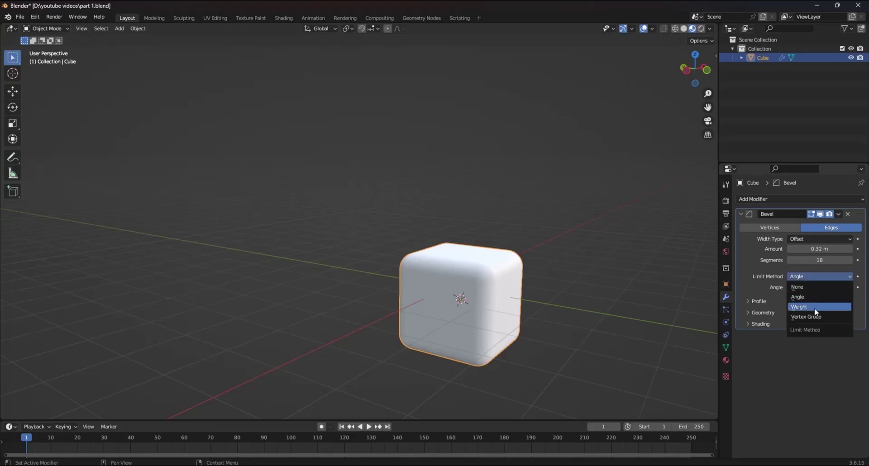
left_click(813, 308)
left_click(810, 277)
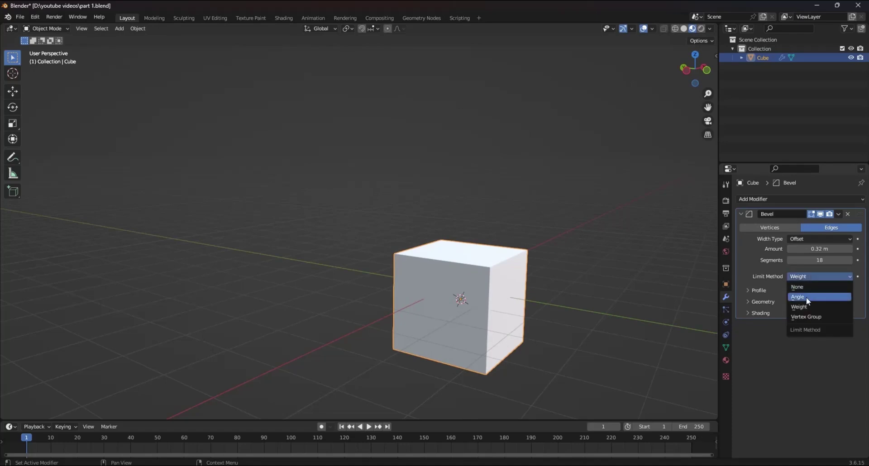
left_click(806, 297)
Try beveling the cube's vertices, inspect a rounded corner, and switch the bevel back to edges.
left_click(789, 228)
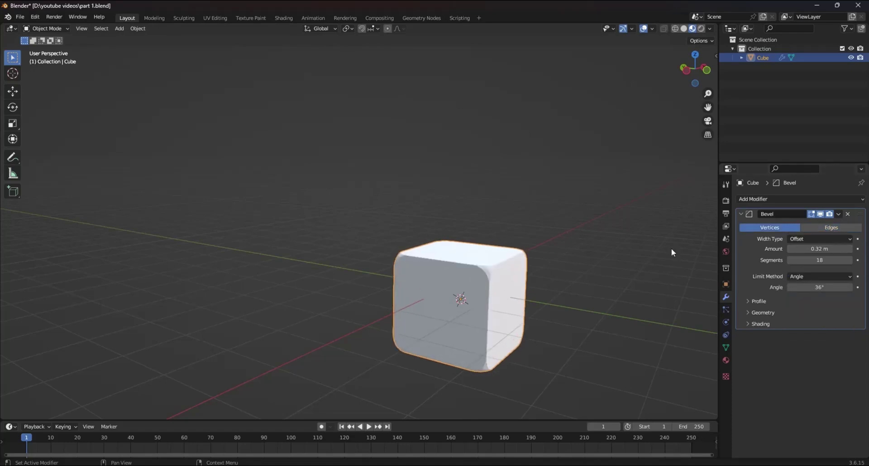
scroll(485, 293, "up", 3)
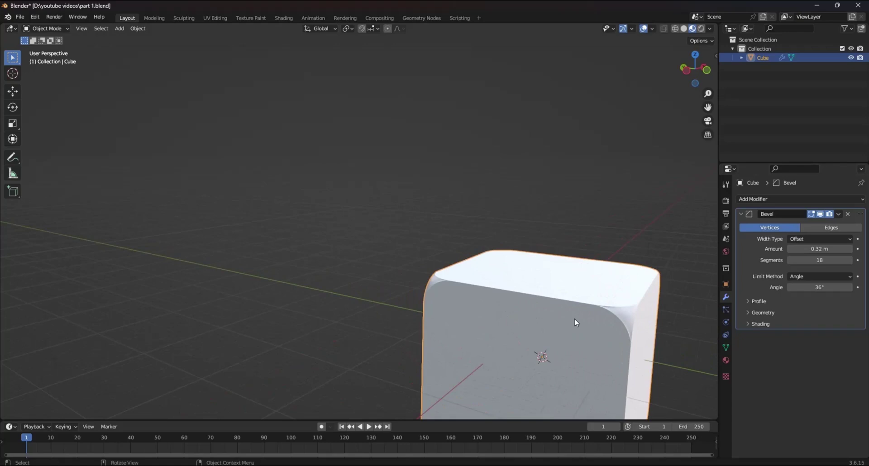
middle_click_drag(574, 323, 179, 149, "shift")
scroll(408, 285, "up", 2)
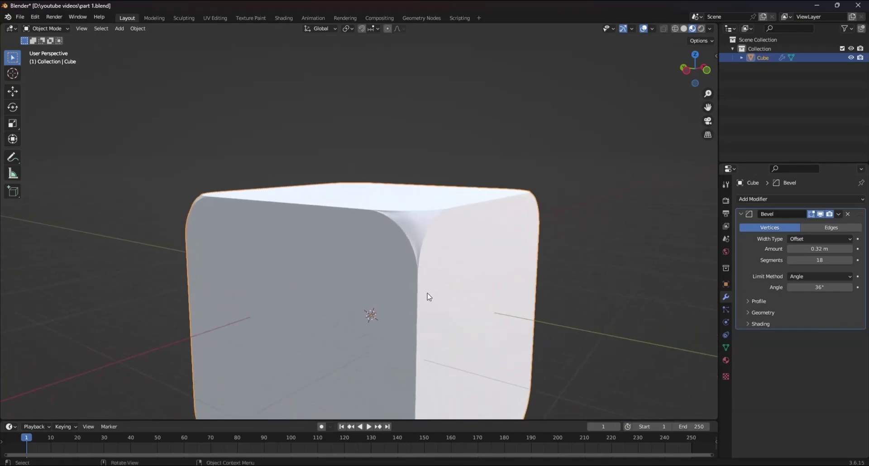
left_click_drag(409, 226, 411, 229)
left_click(812, 228)
left_click_drag(237, 169, 679, 267)
scroll(353, 273, "down", 5)
middle_click_drag(318, 273, 369, 293)
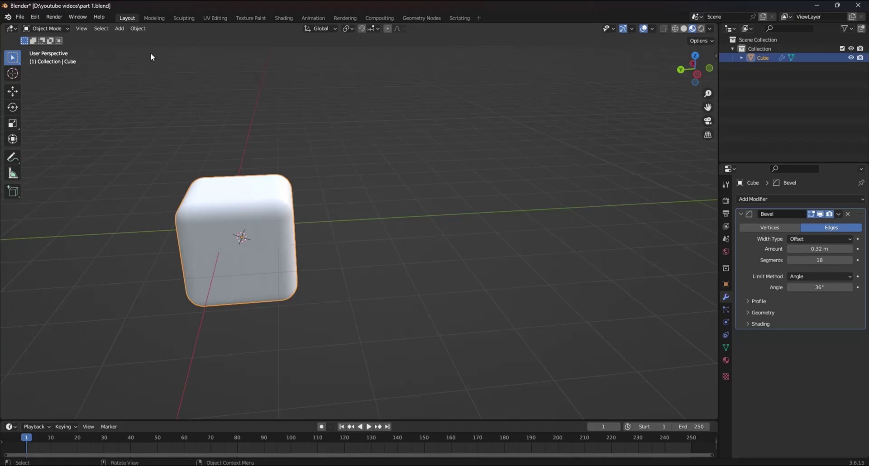
Add a cylinder with 1 m radius and 2 m depth, and move it beside the beveled cube.
left_click(123, 31)
mouse_move(140, 39)
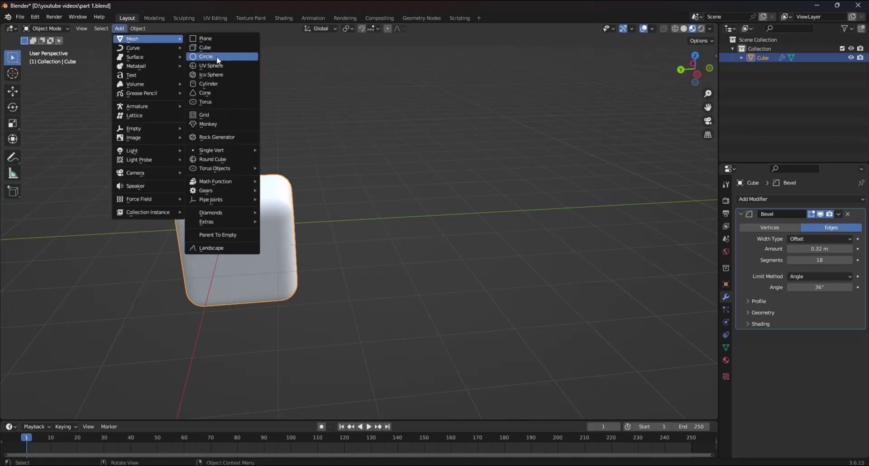
left_click(217, 83)
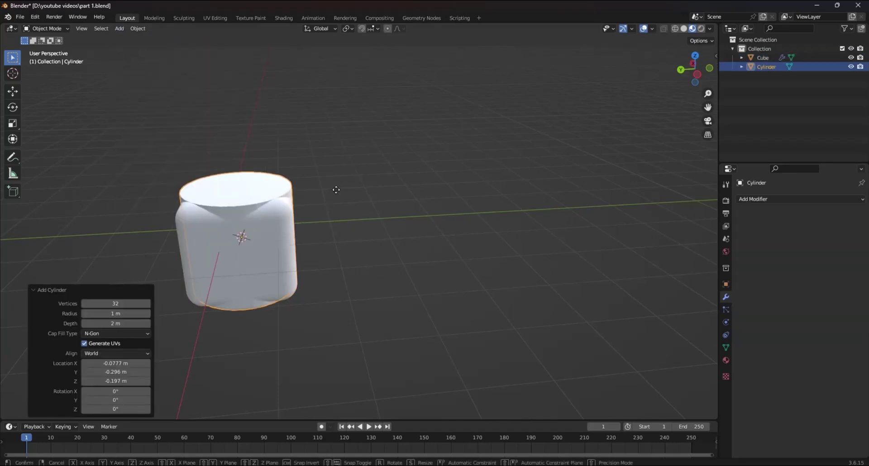
key("g")
left_click(497, 133)
Add a Bevel modifier to the cylinder with an amount of 0.19 m and 20 segments.
left_click(807, 199)
left_click(684, 237)
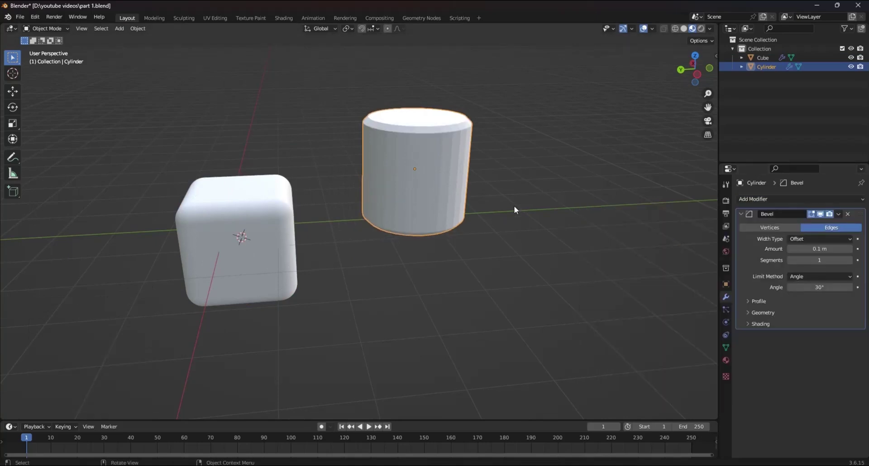
left_click_drag(810, 250, 397, 261)
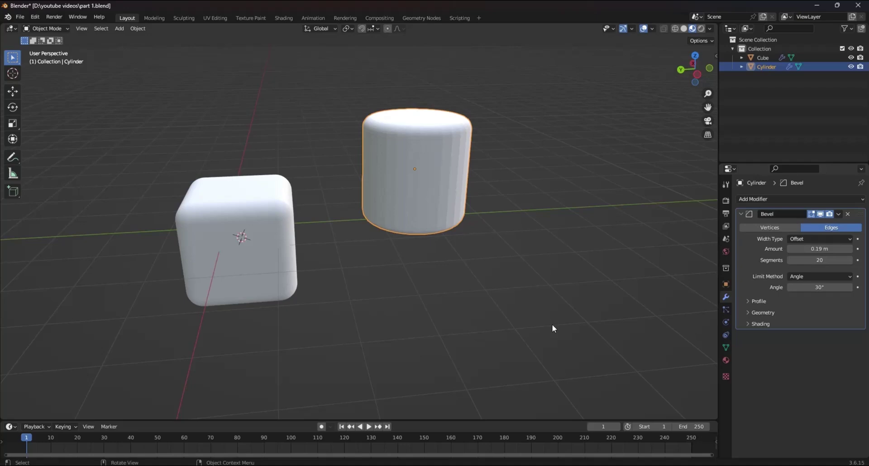
Remove the cylinder's Bevel modifier and delete all objects from the scene.
left_click(848, 214)
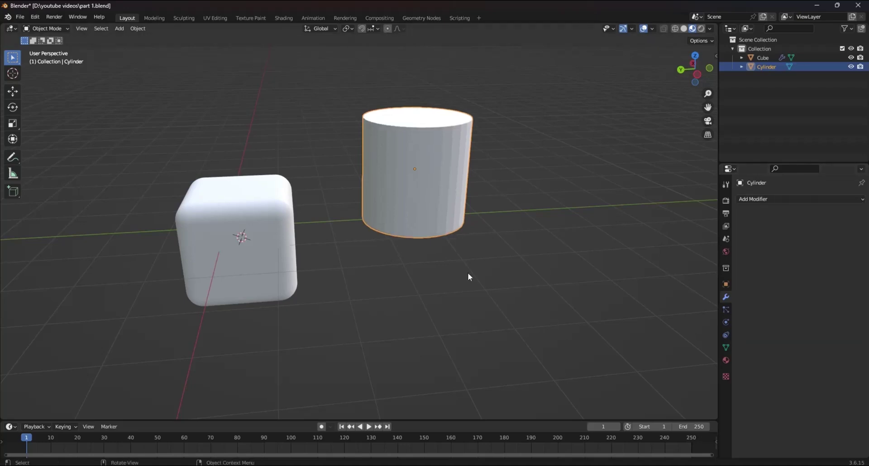
key("a")
key("Delete")
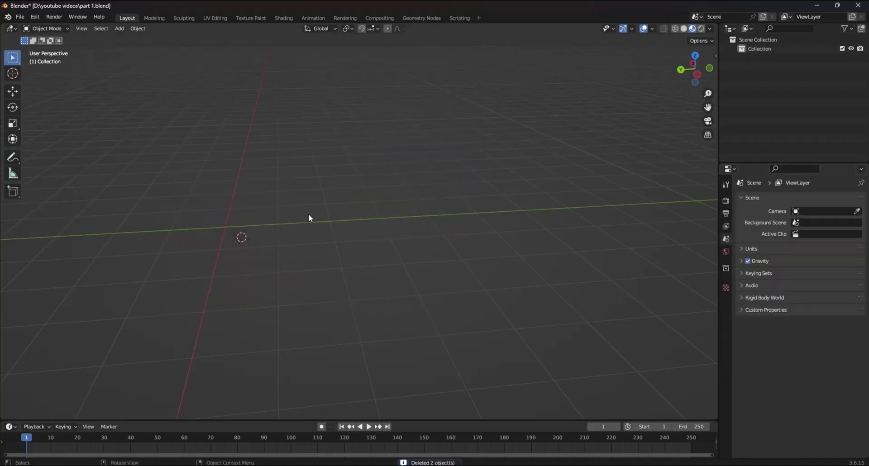
Add a new 2 m cube and open the list of modifiers available for it.
left_click(121, 30)
mouse_move(159, 39)
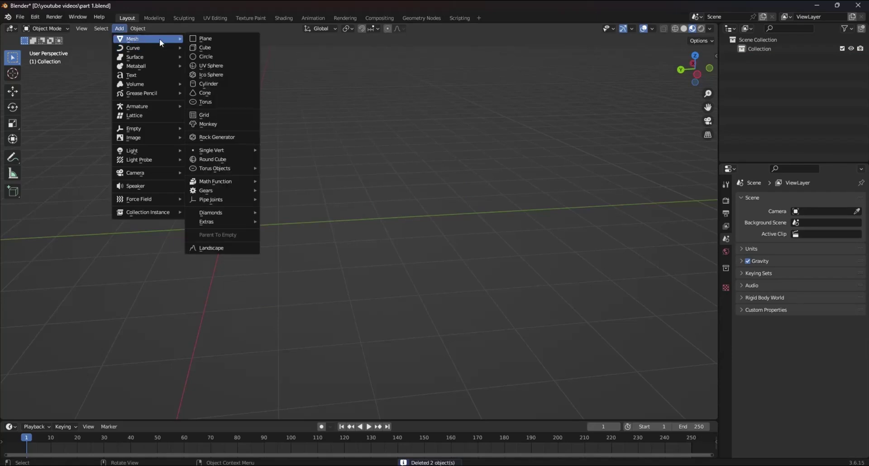
left_click(209, 47)
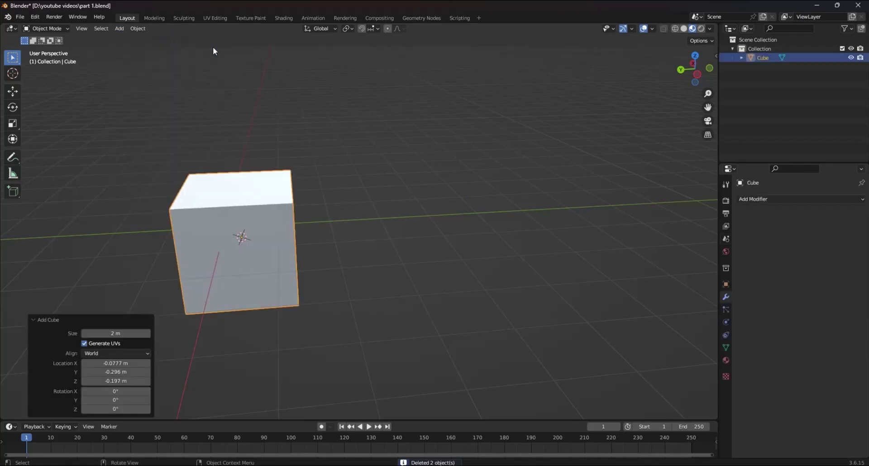
left_click(775, 199)
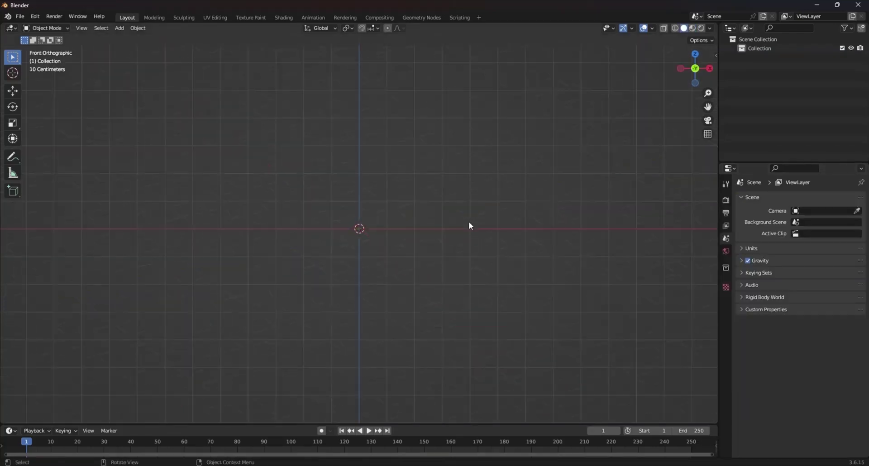
Add an ico sphere at the centre of the empty scene.
middle_click_drag(443, 233, 299, 114)
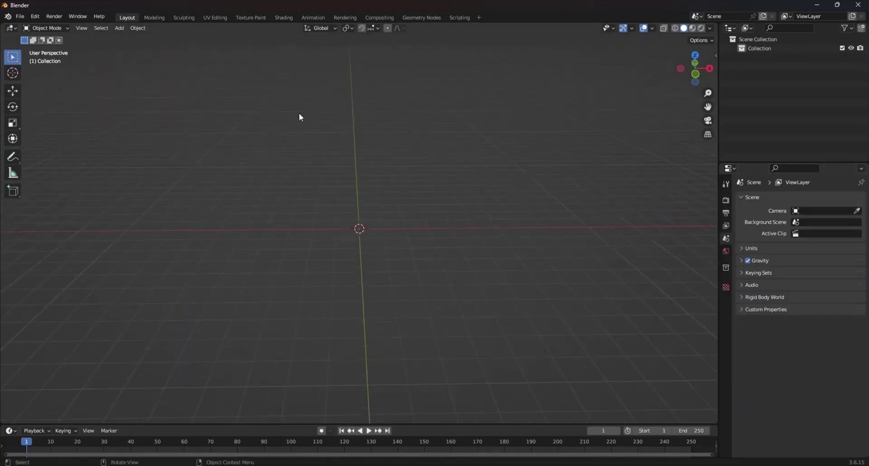
key("shift+a")
mouse_move(306, 145)
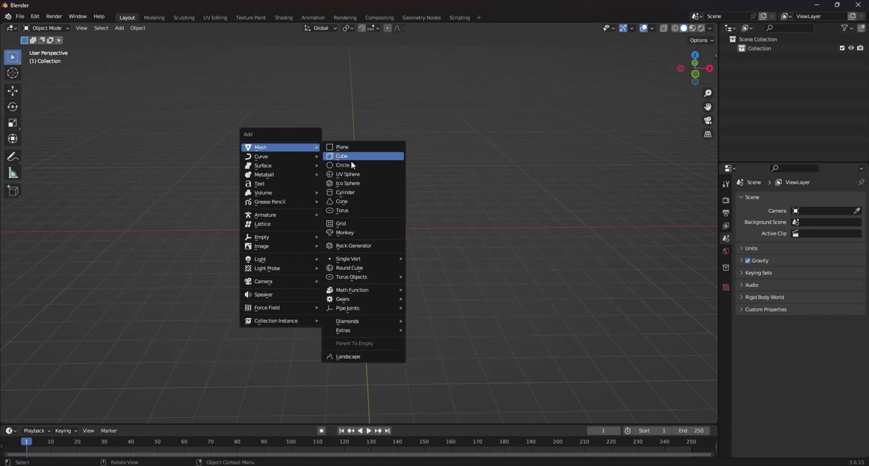
left_click(362, 183)
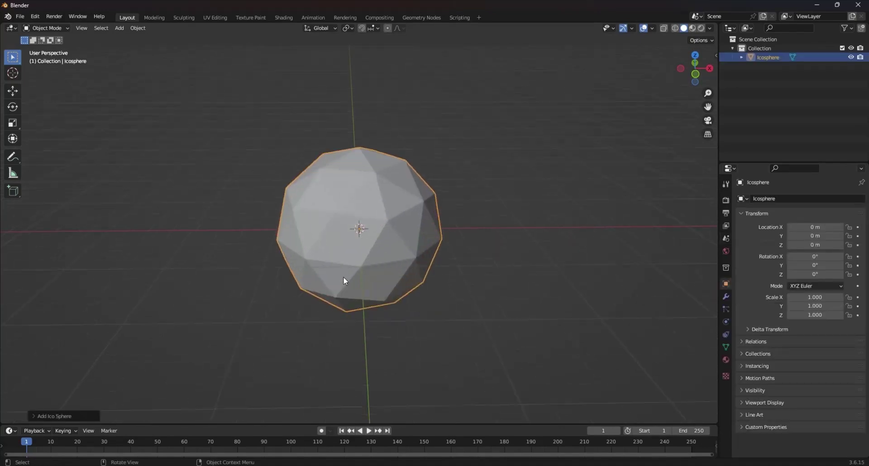
Add a Boolean modifier to the ico sphere.
left_click(726, 297)
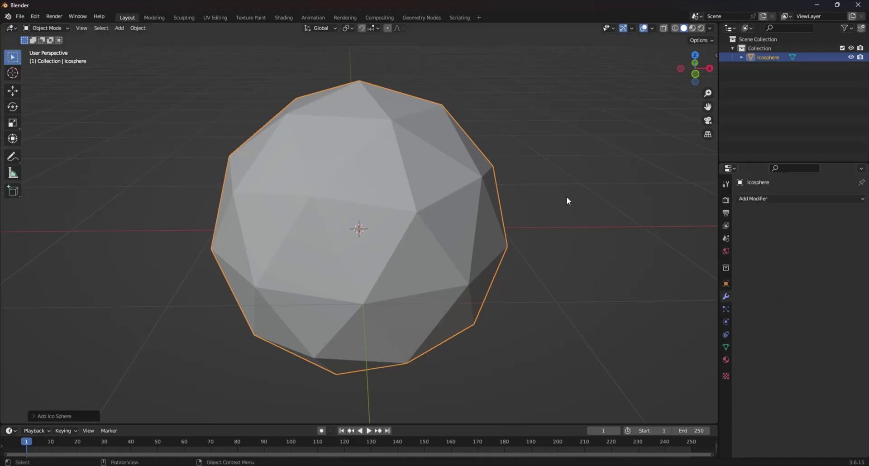
left_click(825, 199)
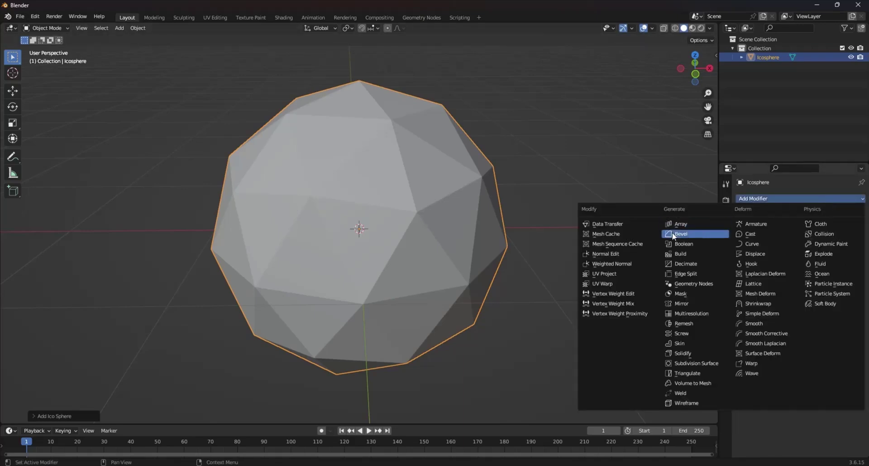
left_click(698, 246)
middle_click_drag(423, 292, 448, 297)
scroll(445, 290, "down", 3)
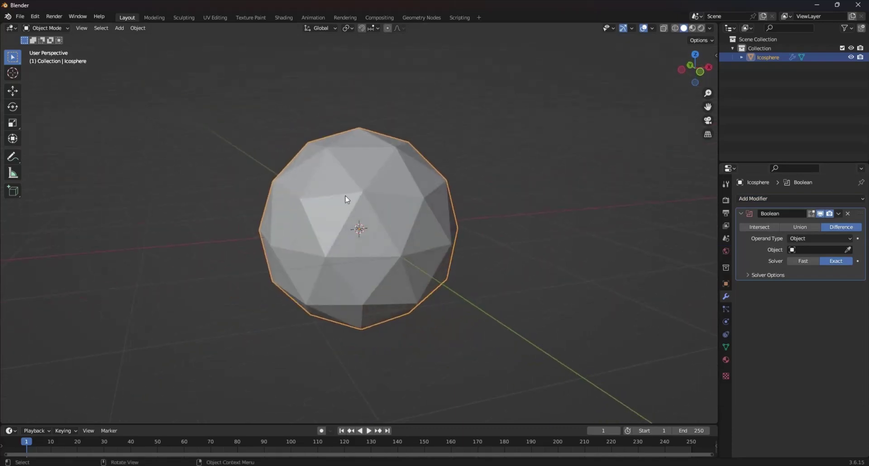
Add a cube and move it beside the ico sphere so that the two slightly overlap.
key("shift+a")
mouse_move(352, 182)
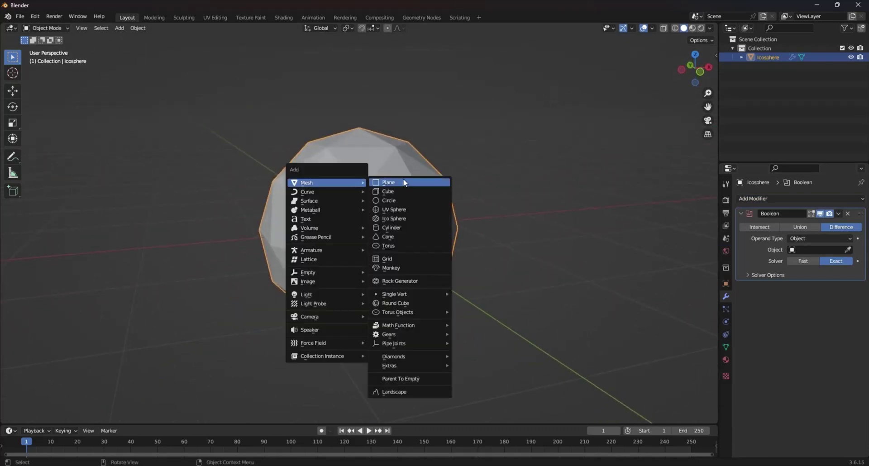
left_click(404, 191)
scroll(457, 217, "down", 4)
key("g")
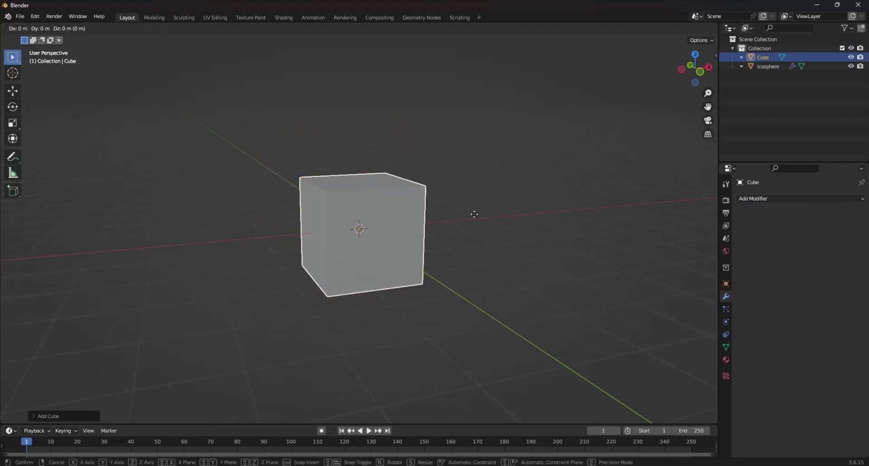
left_click(551, 197)
scroll(440, 285, "up", 5)
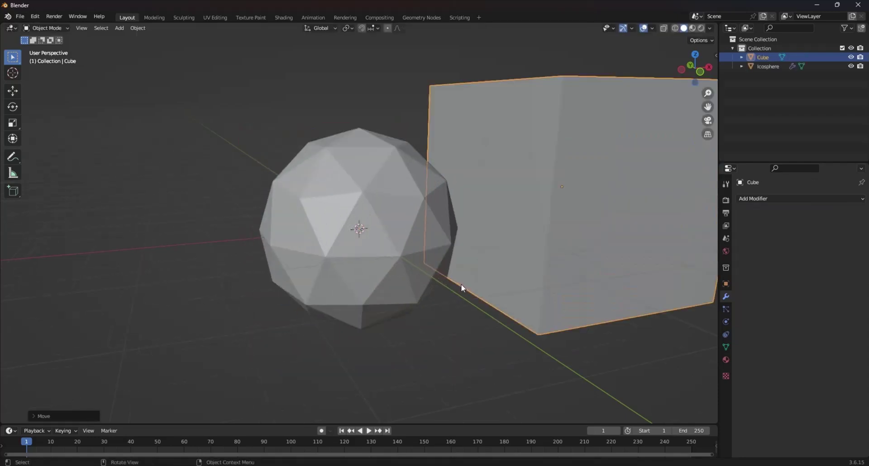
Set the cube as the target object of the ico sphere's Boolean modifier.
left_click(404, 307)
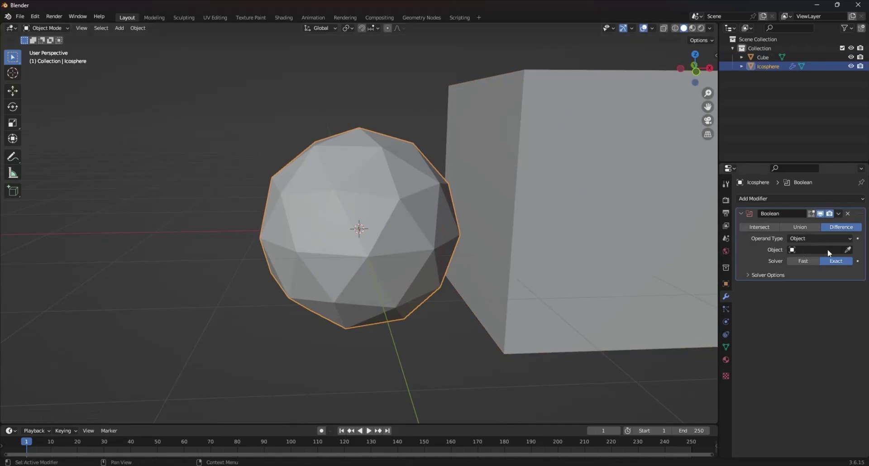
left_click(848, 249)
left_click(621, 194)
scroll(433, 247, "up", 5)
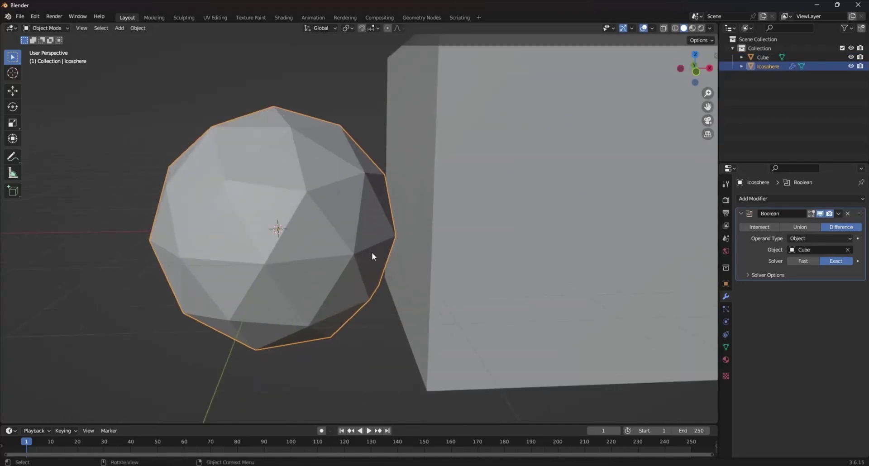
Switch the Boolean operation to Union and move the cube further into the ico sphere.
left_click(795, 229)
scroll(394, 264, "down", 5)
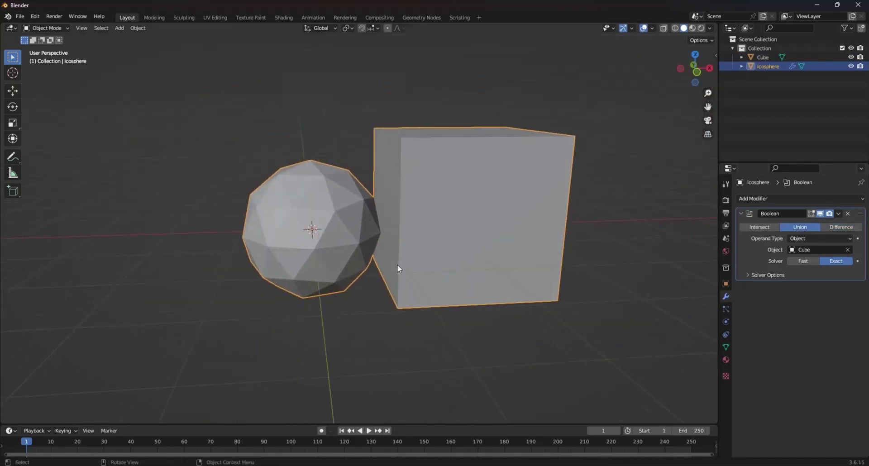
scroll(397, 264, "up", 5)
left_click(499, 259)
key("g")
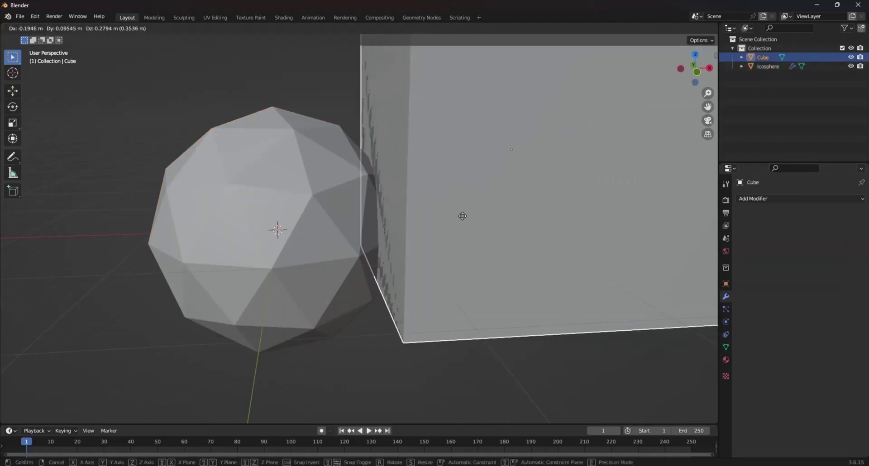
left_click(454, 237)
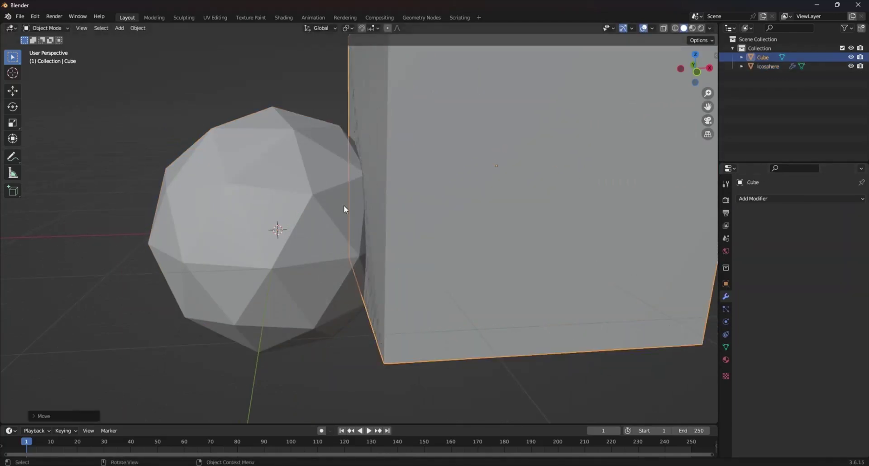
Compare the ico sphere with and without the Union Boolean by toggling the modifier's viewport display.
left_click(298, 216)
left_click(821, 214)
left_click(821, 214)
left_click(820, 214)
left_click(820, 213)
left_click(821, 215)
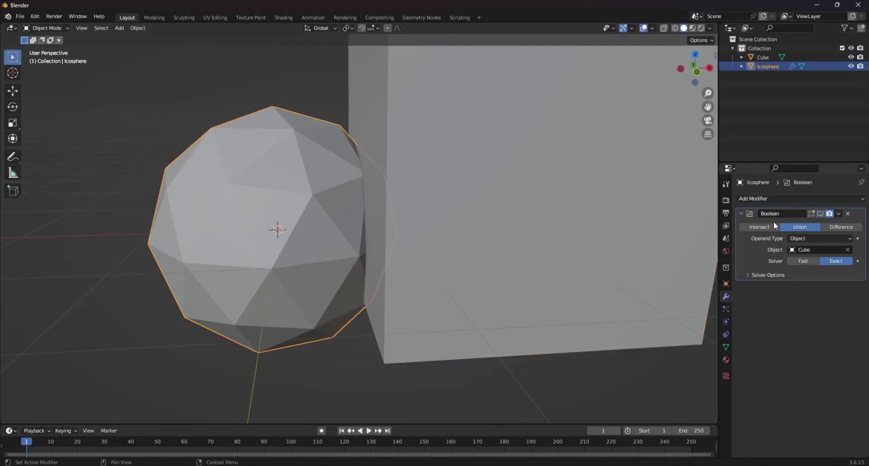
Switch the Boolean operation to Intersect and compare the shape with the modifier's viewport display on and off.
left_click(768, 228)
left_click(821, 214)
left_click(820, 214)
left_click(821, 215)
left_click(821, 215)
left_click(820, 215)
left_click(821, 214)
left_click(821, 215)
left_click(821, 214)
left_click(821, 214)
left_click(821, 215)
scroll(376, 257, "down", 2)
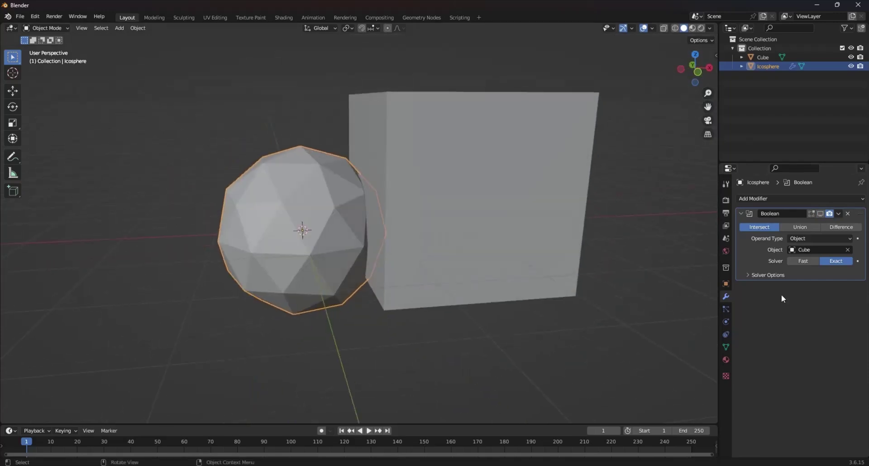
Set the Boolean solver to Fast, preview the Union operation with viewport display toggled, and return to Intersect with display on.
left_click(807, 261)
scroll(445, 278, "up", 3)
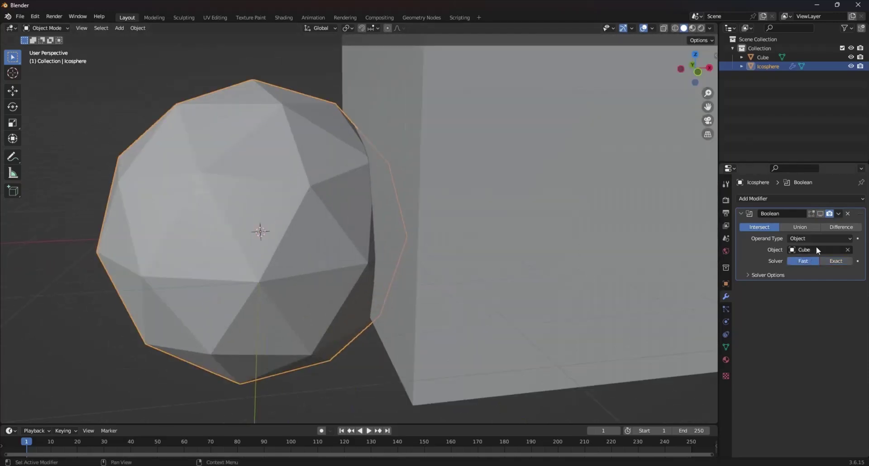
left_click(800, 227)
left_click(821, 214)
left_click(820, 214)
left_click(820, 214)
left_click(760, 227)
Move the ico sphere into the cube and inspect the Boolean intersection in wireframe shading.
middle_click_drag(413, 269, 530, 265)
key("g")
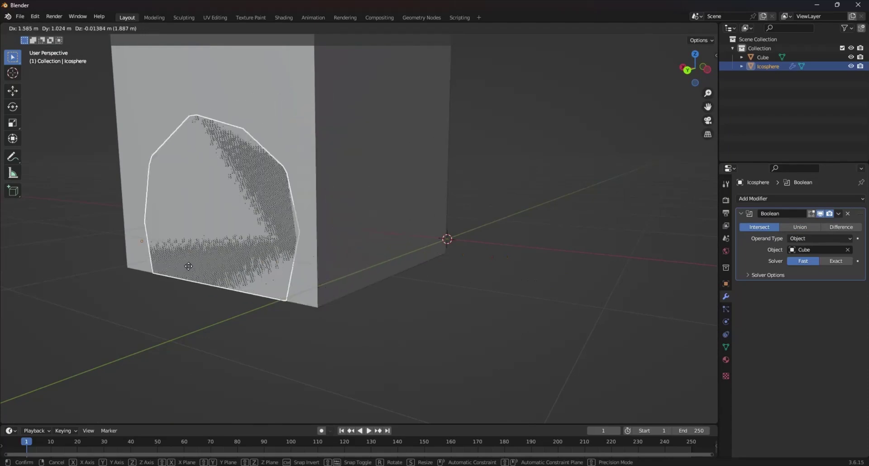
left_click(471, 203)
left_click(675, 29)
mouse_move(549, 130)
middle_mouse_down()
mouse_move(393, 252)
mouse_move(454, 242)
mouse_move(254, 243)
mouse_move(271, 254)
mouse_move(411, 268)
middle_mouse_up()
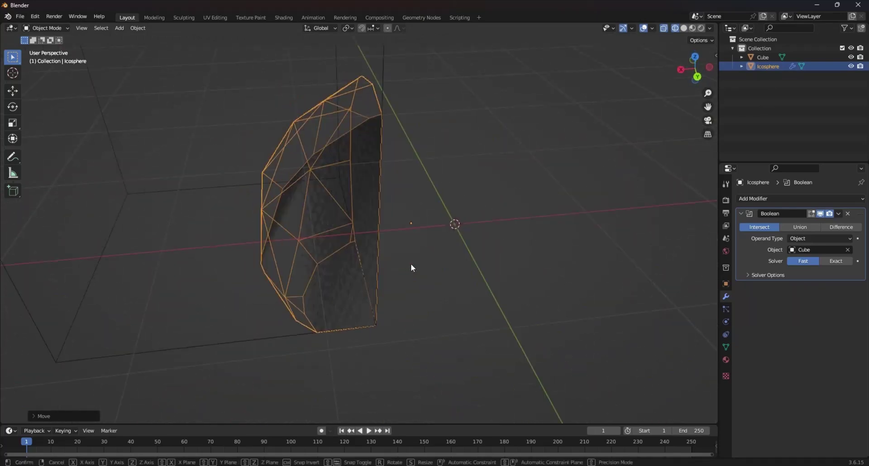
key("g")
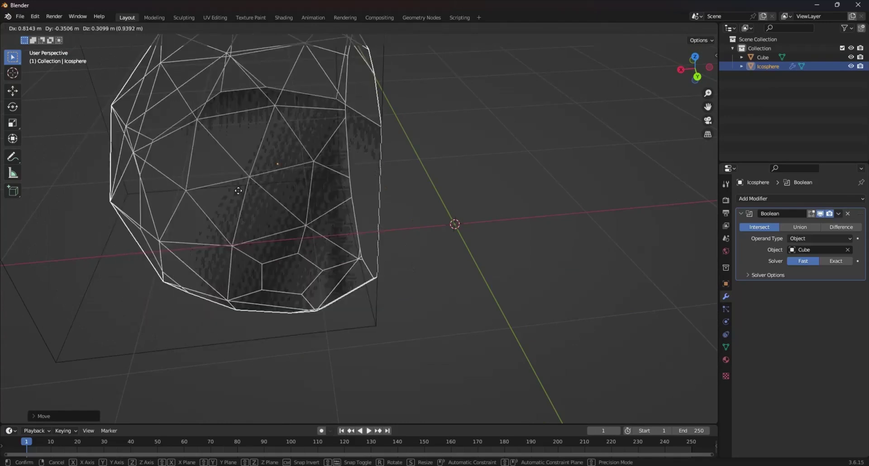
left_click(383, 270)
middle_click_drag(383, 269, 317, 229)
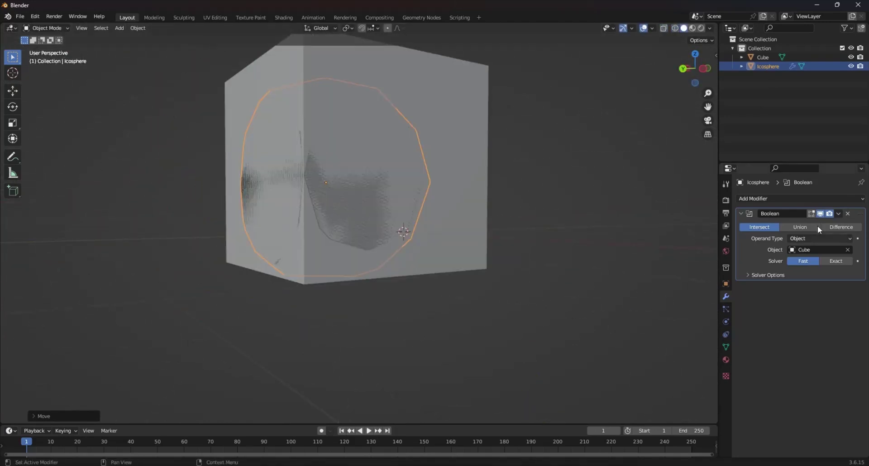
Remove the Boolean modifier and move the ico sphere out of the cube, shifting it along X to separate them.
left_click(848, 214)
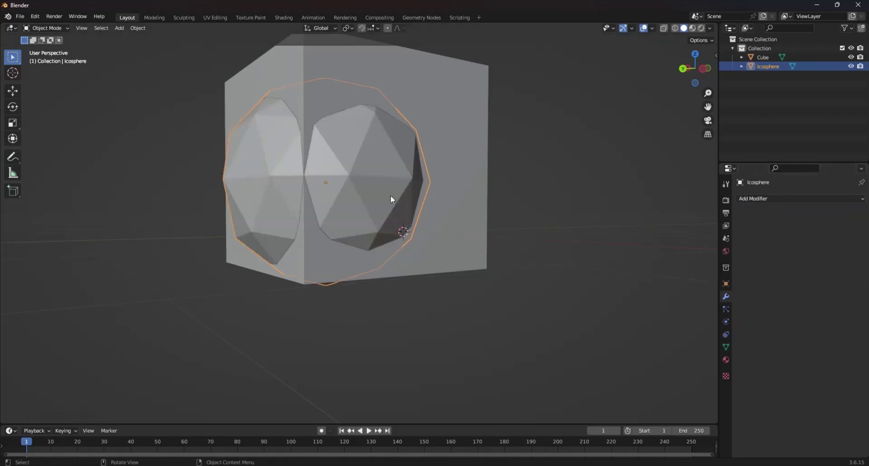
key("g")
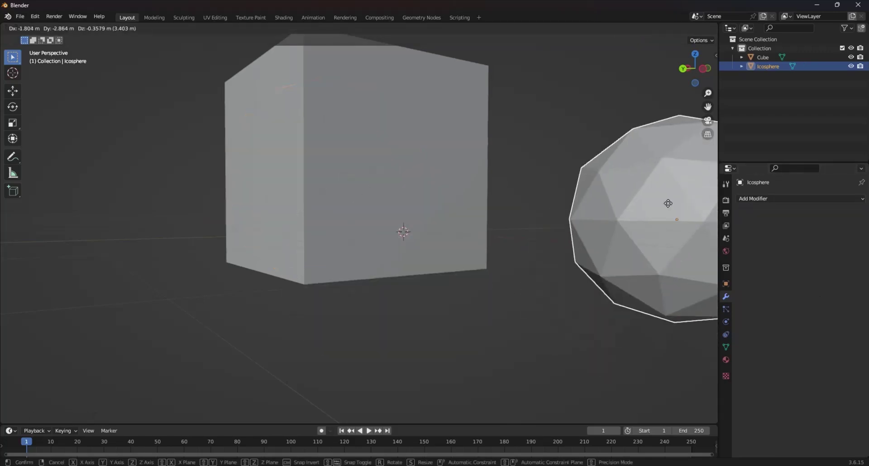
left_click(625, 190)
scroll(519, 327, "down", 1)
middle_click_drag(520, 326, 383, 275)
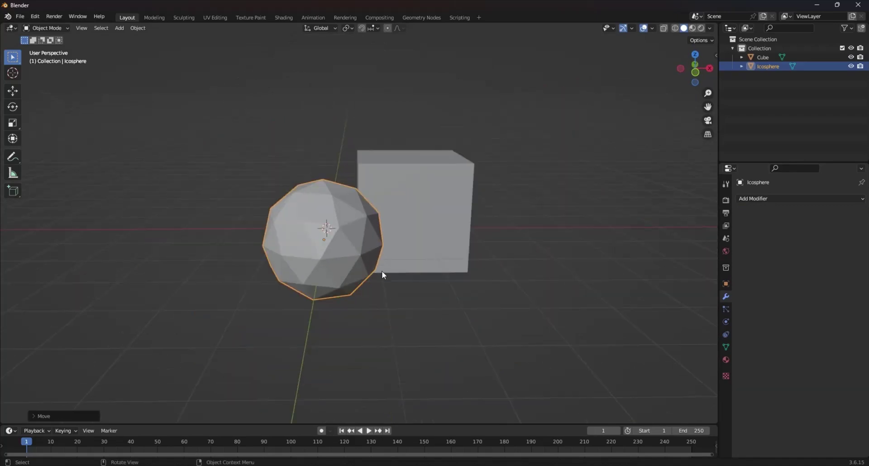
key("g")
key("x")
left_click(332, 244)
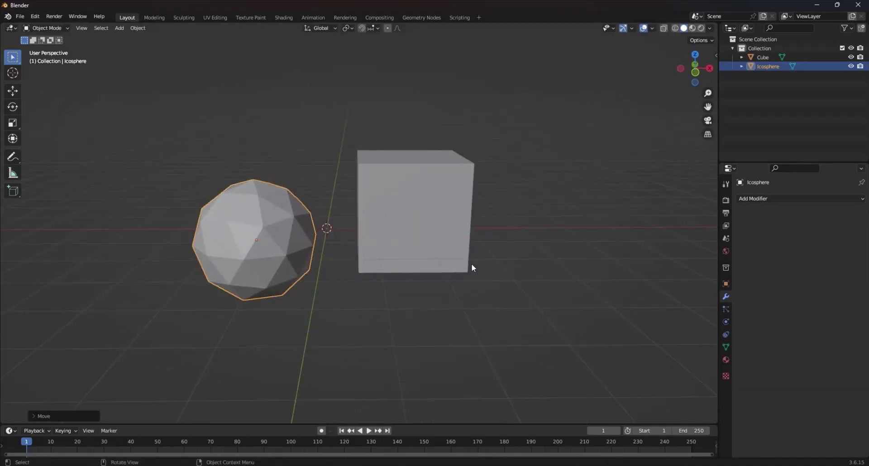
Add a Build modifier to the ico sphere.
middle_click_drag(467, 298, 843, 230)
left_click(791, 202)
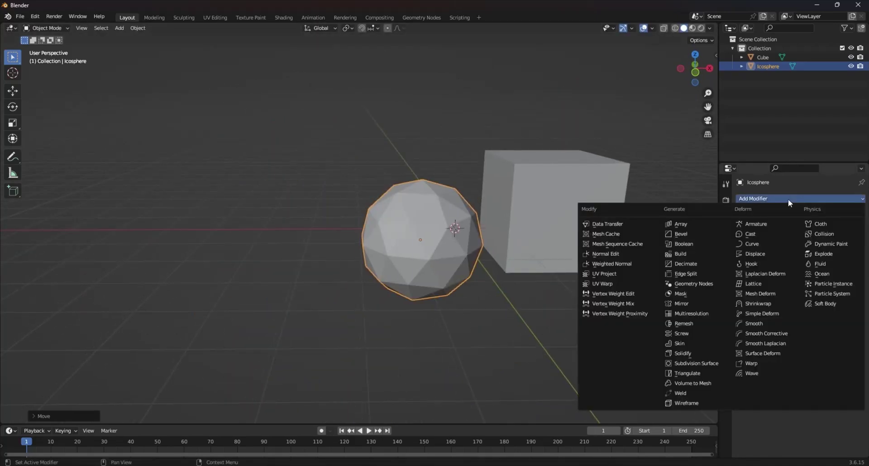
left_click(695, 254)
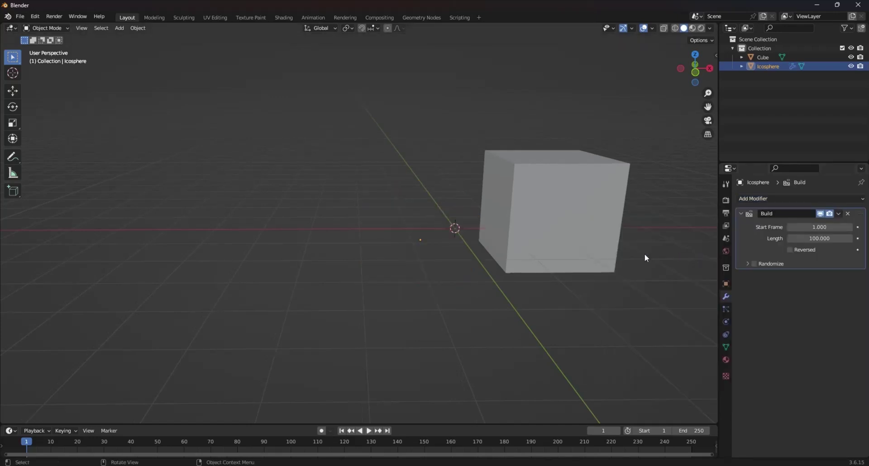
scroll(504, 295, "up", 2)
middle_click_drag(531, 284, 452, 282, "shift")
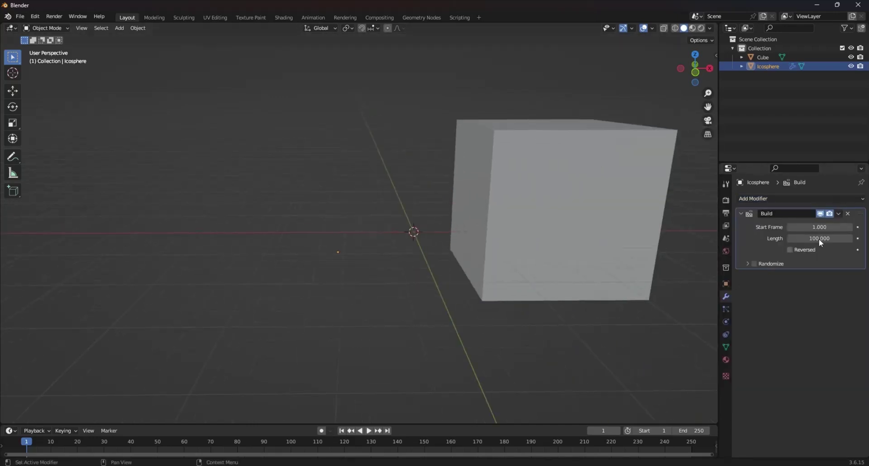
Enlarge the timeline and try the Build modifier with start frame -74.7, length 289.8 and the Reversed option.
left_click_drag(454, 425, 456, 359)
left_click_drag(819, 227, 360, 196)
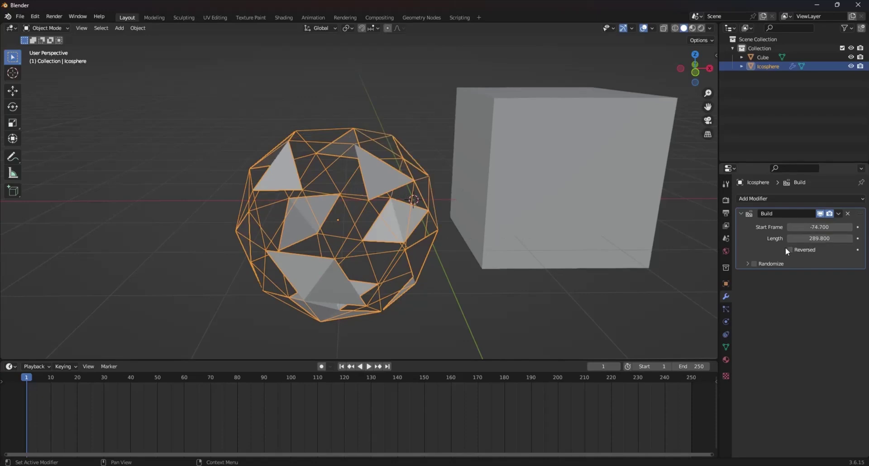
left_click(790, 250)
left_click_drag(812, 227, 394, 229)
Remove the Build modifier from the ico sphere and add a Decimate modifier.
left_click(847, 214)
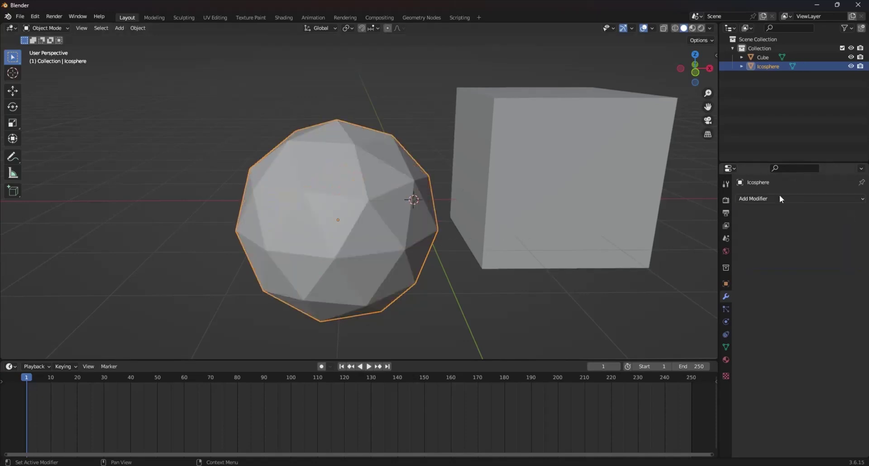
left_click(766, 200)
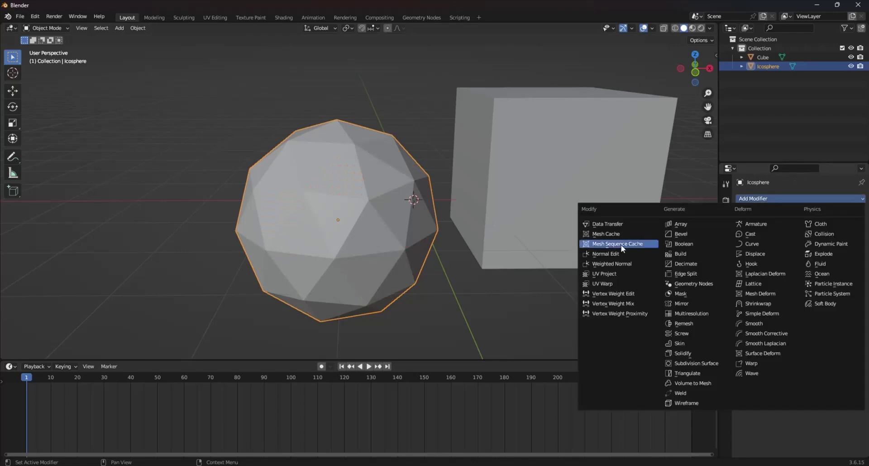
left_click(691, 265)
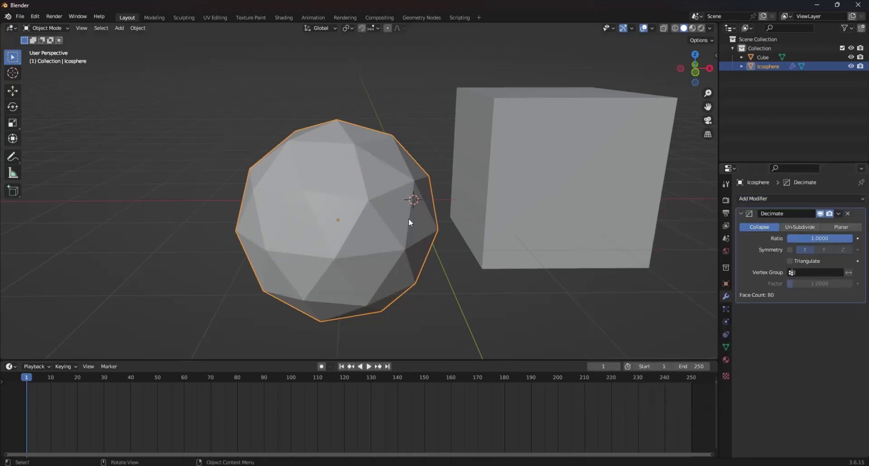
Keep the Decimate modifier in Collapse mode and lower its ratio to 0.
key("Home")
left_click(856, 227)
left_click(756, 226)
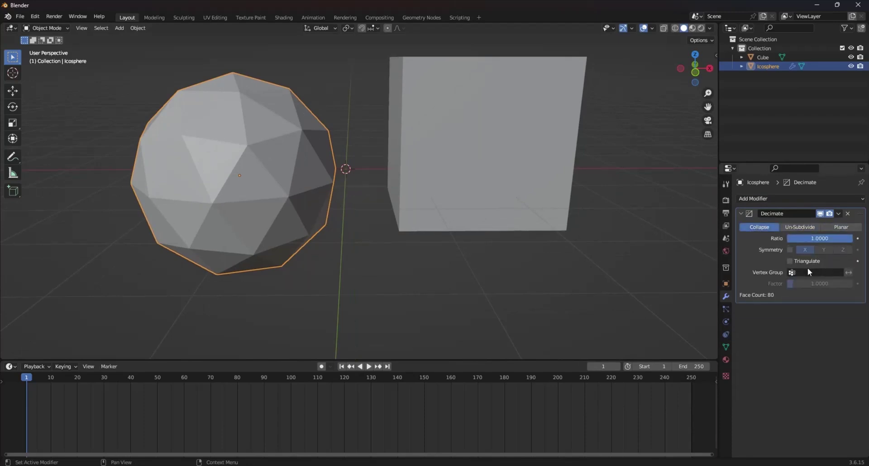
left_click(795, 271)
left_click_drag(797, 240, 508, 259)
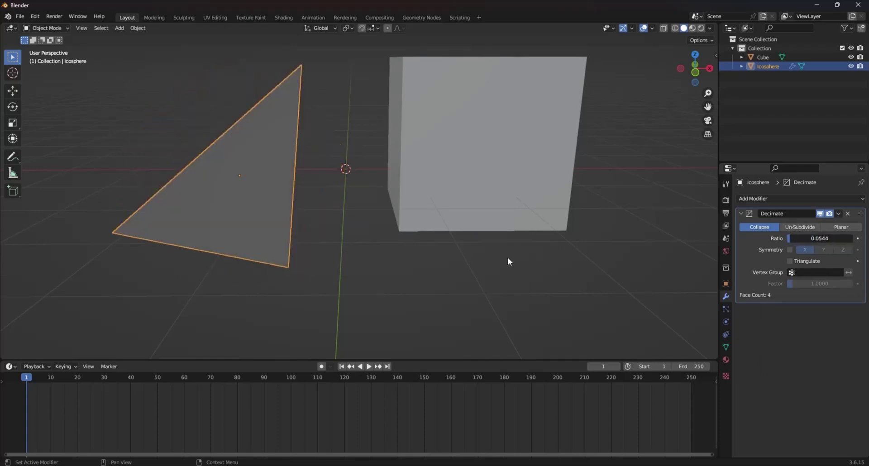
middle_click_drag(617, 243, 394, 232)
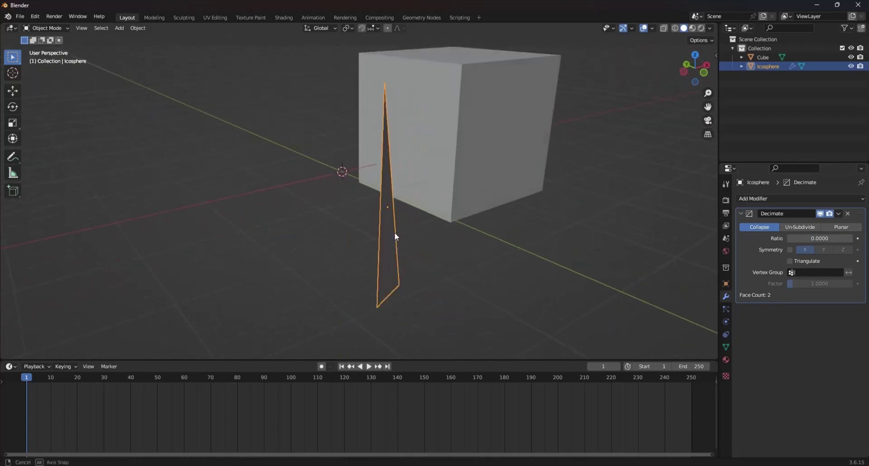
Try the Decimate modifier's Un-Subdivide mode, and replace the modifier on the ico sphere with an Edge Split modifier at a 49° edge angle.
left_click(805, 229)
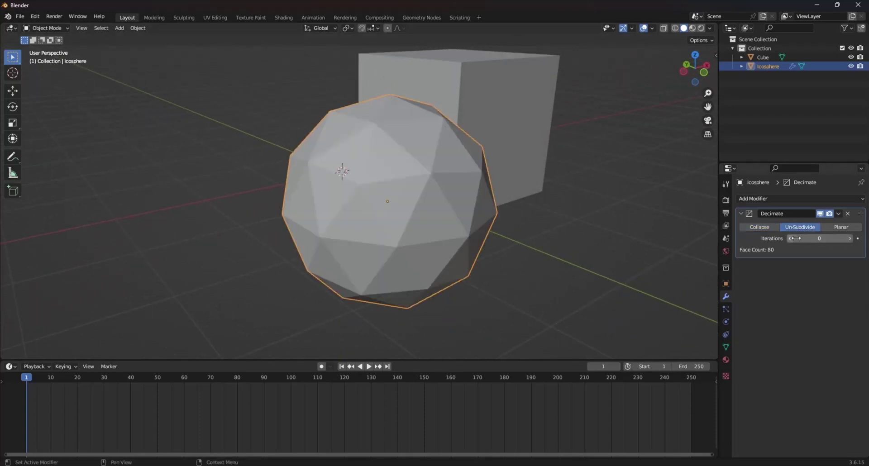
left_click(757, 229)
key("ctrl+x")
left_click(786, 199)
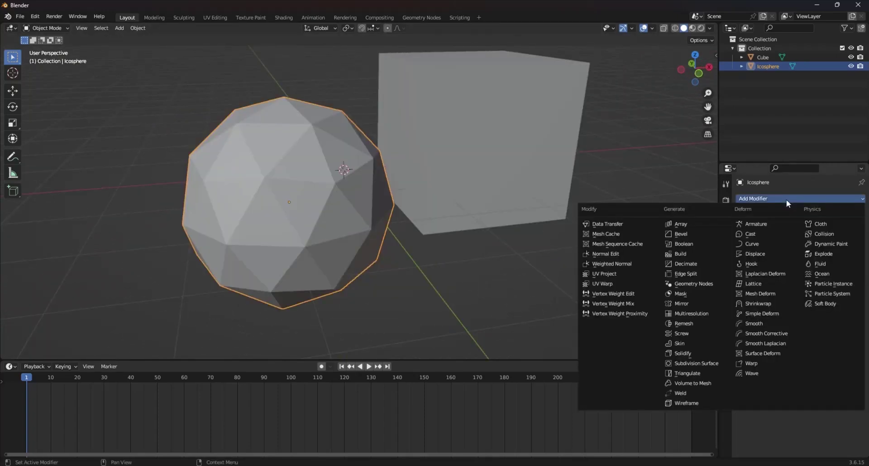
left_click(697, 273)
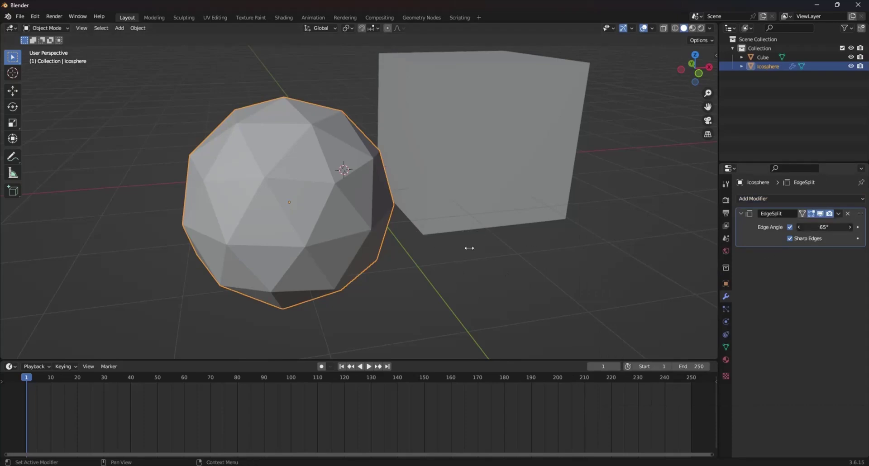
Try an Edge Split modifier on the cube with on-cage display and an edge angle of 147°, and remove it.
left_click(489, 173)
left_click(784, 199)
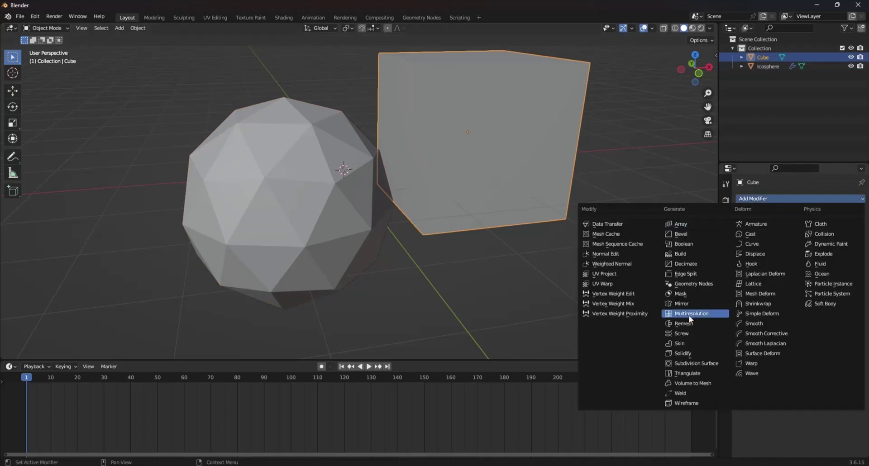
left_click(689, 274)
middle_click_drag(549, 278, 457, 241)
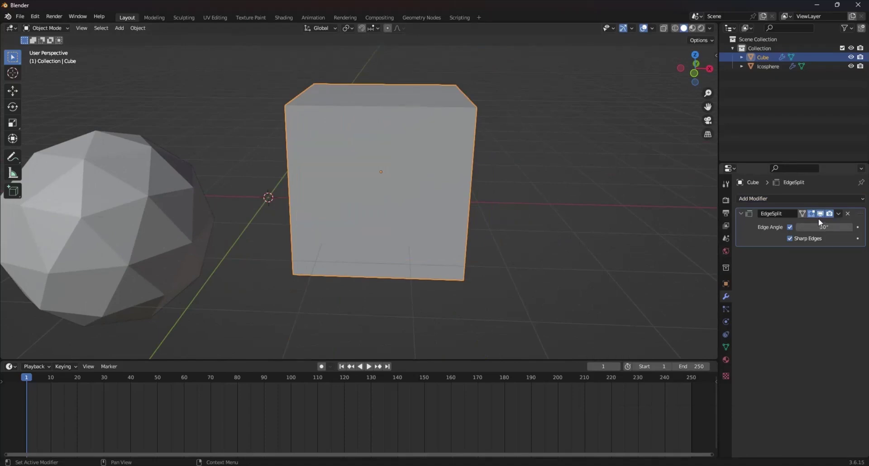
left_click(801, 213)
left_click_drag(813, 227, 379, 228)
scroll(385, 166, "down", 4)
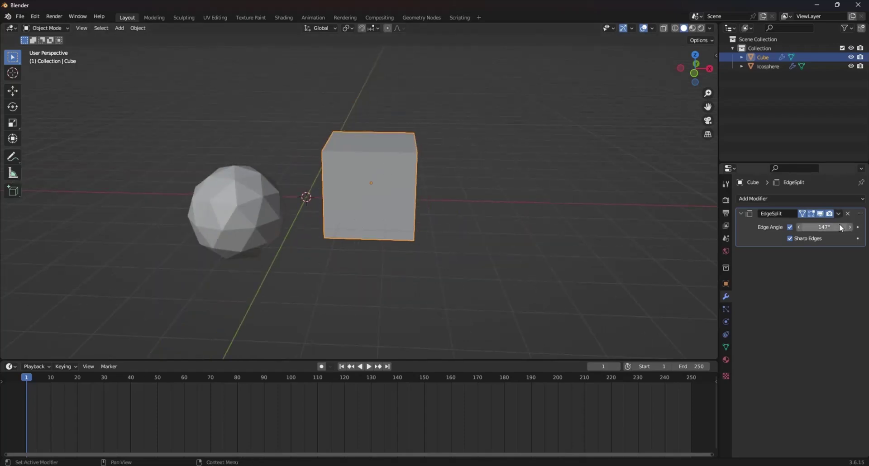
left_click(848, 214)
Add a Geometry Nodes modifier to the cube, and switch the main view to the Compositor and back to the 3D viewport.
left_click(768, 199)
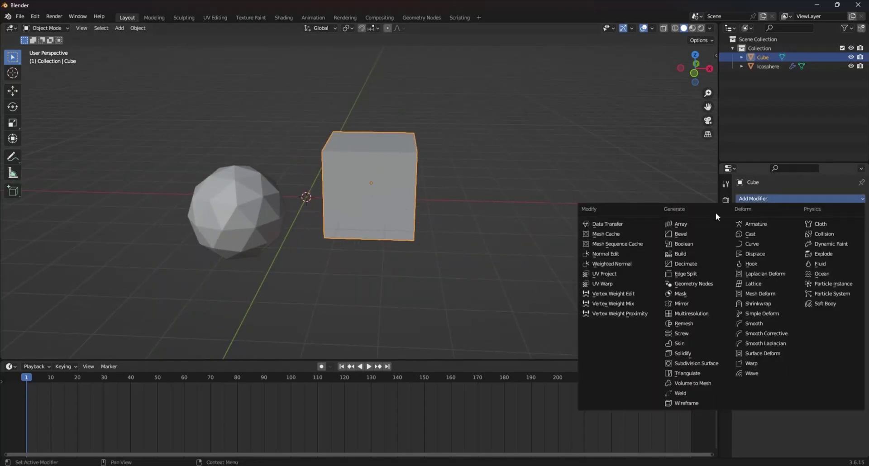
left_click(688, 282)
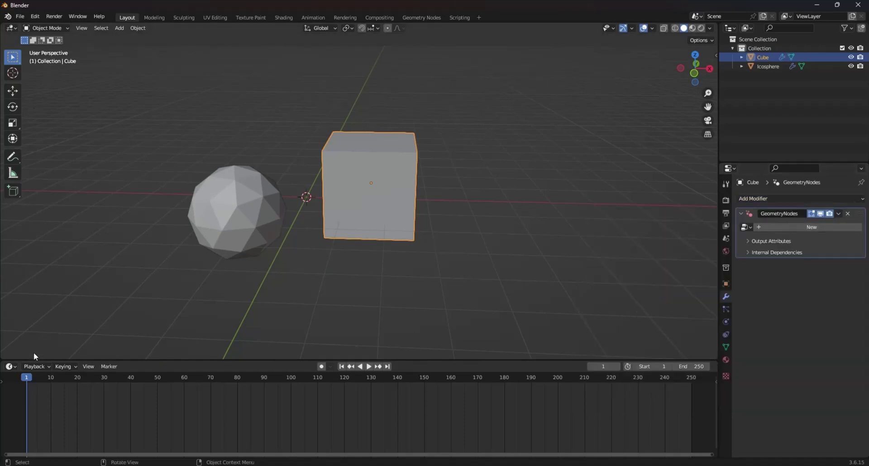
left_click(11, 368)
key("shift+F3")
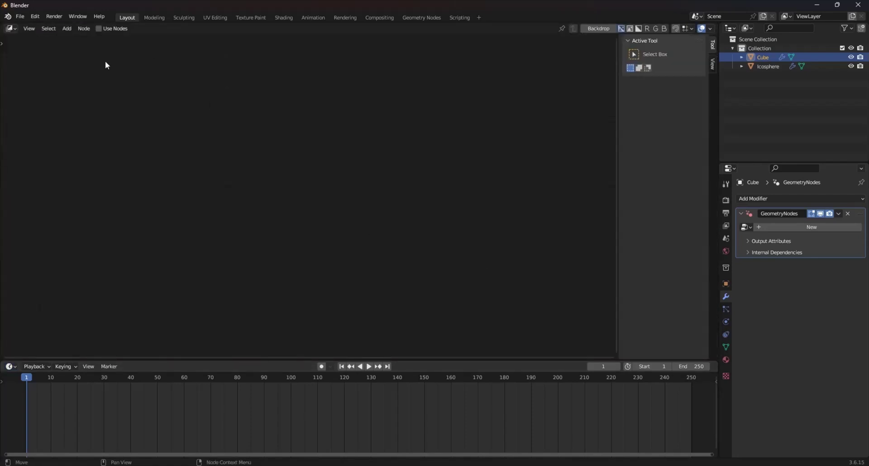
left_click(15, 366)
key("shift+F5")
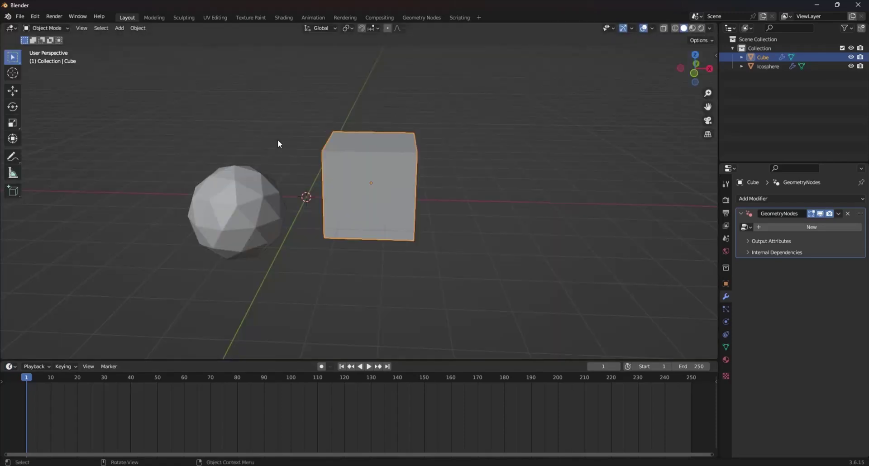
key("shift")
Create a node group for the Geometry Nodes modifier, try the existing Geometry Nodes group and a copy, and remove the modifier.
left_click(812, 227)
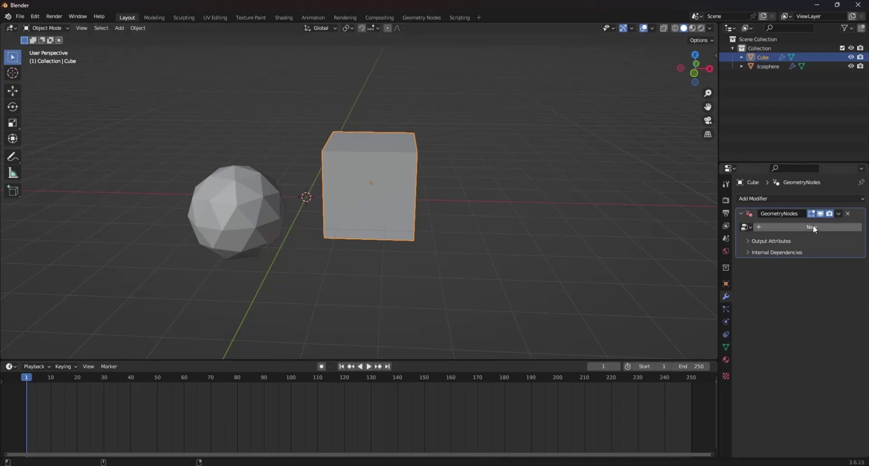
left_click(745, 227)
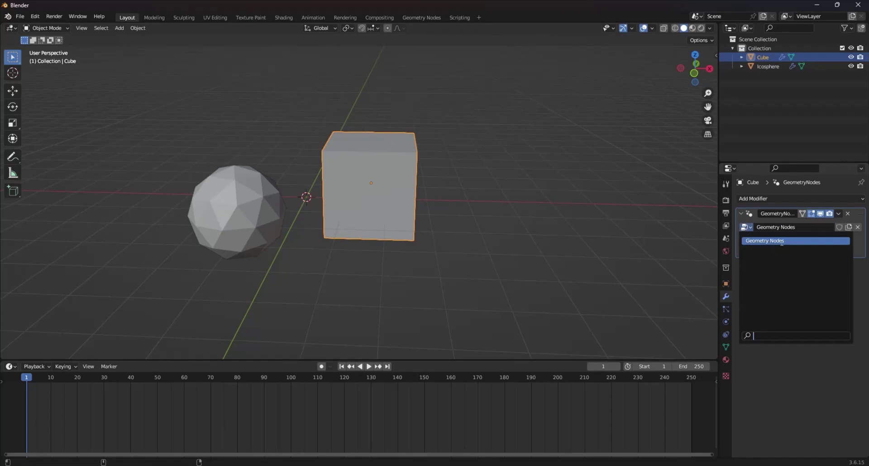
left_click(781, 243)
left_click(848, 226)
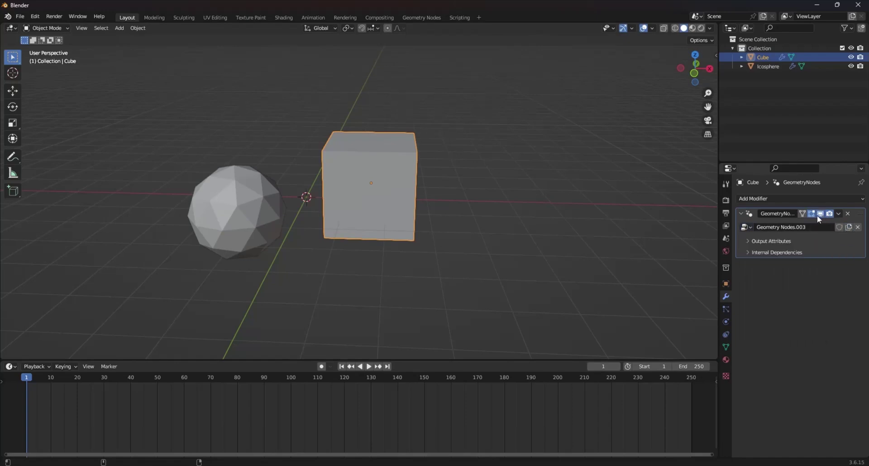
scroll(201, 78, "up", 1)
key("x")
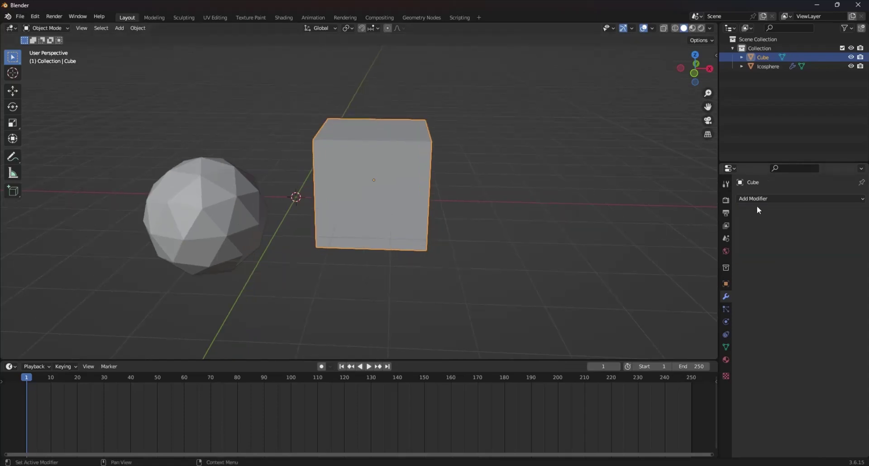
Add a Mask modifier to the cube and set its mode to Armature.
left_click(754, 200)
left_click(689, 294)
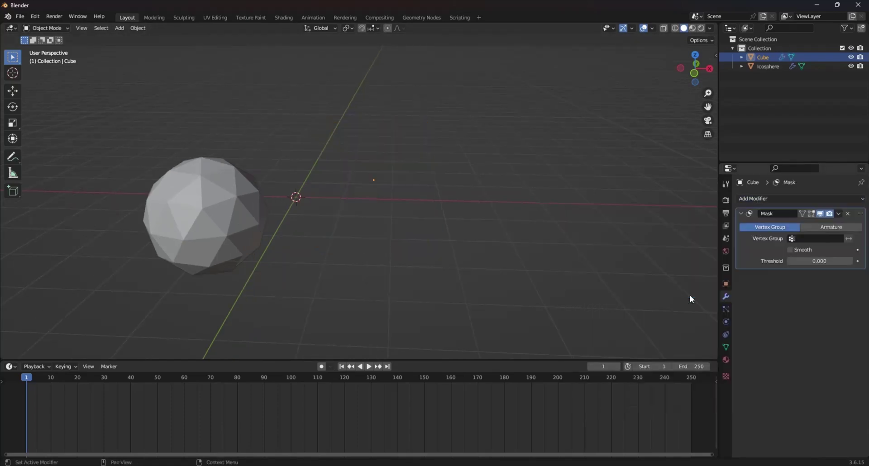
left_click(835, 226)
left_click(777, 227)
left_click(833, 229)
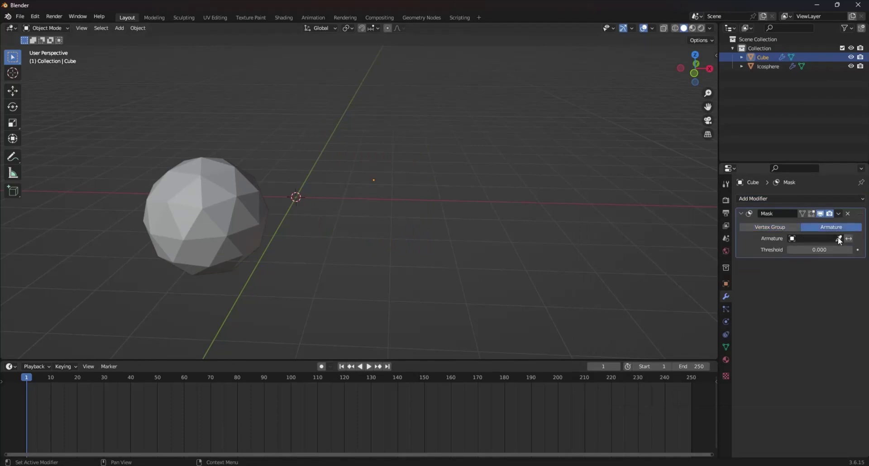
Add a single-bone armature at the world origin and reselect the cube.
left_click(120, 30)
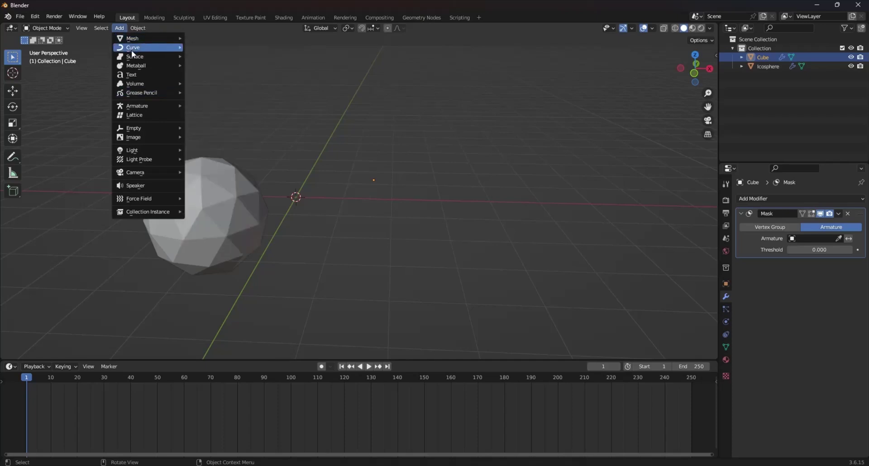
mouse_move(161, 106)
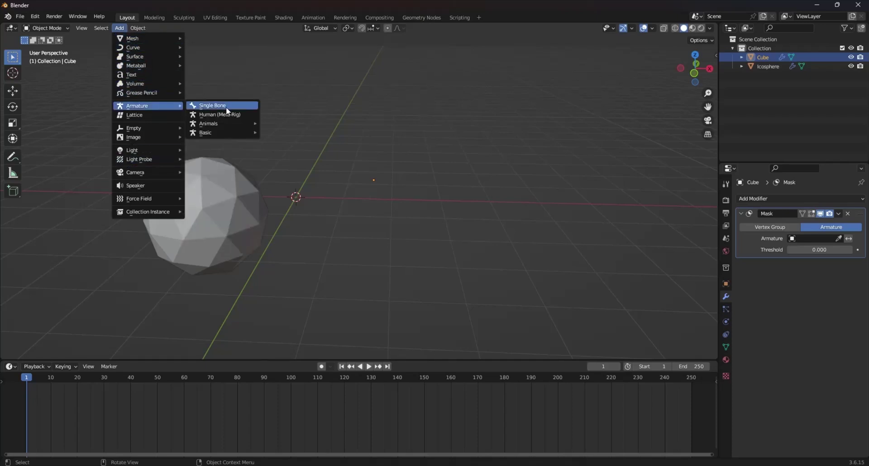
left_click(226, 109)
scroll(297, 221, "up", 4)
left_click(186, 199)
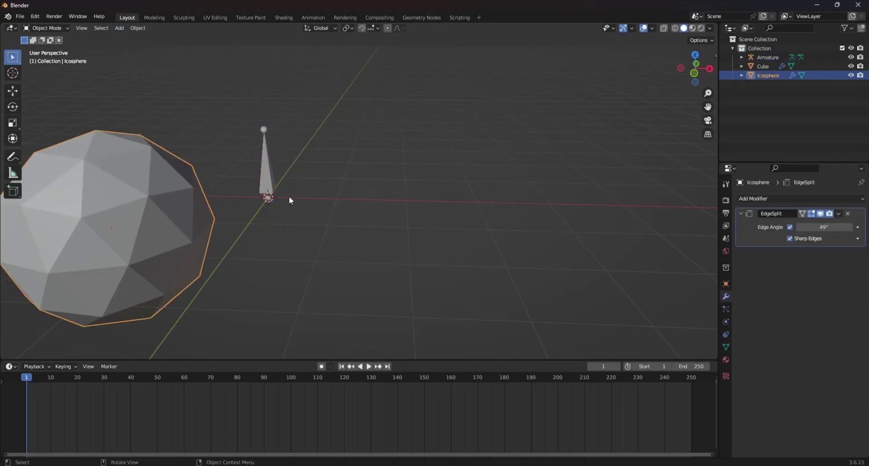
left_click(256, 177)
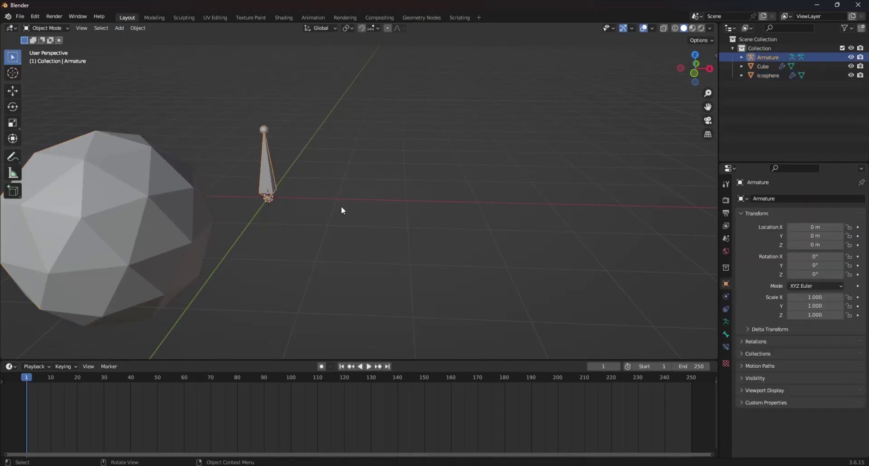
left_click(767, 67)
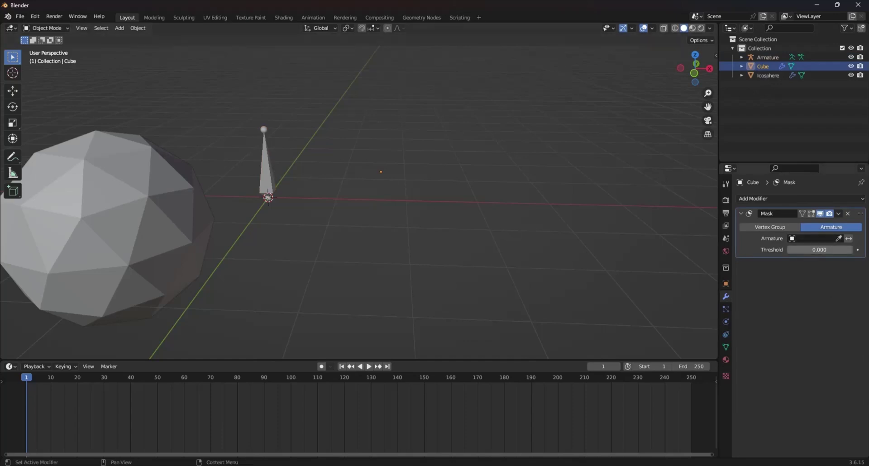
Try the bone armature as the Mask modifier's target, varying the threshold and mode and toggling its viewport display.
left_click(838, 238)
left_click(265, 144)
left_click_drag(800, 249, 837, 250)
left_click(787, 230)
left_click(832, 228)
left_click(820, 215)
left_click(819, 215)
left_click(819, 215)
left_click(819, 215)
Remove the Mask modifier from the cube and delete the bone armature.
left_click(847, 214)
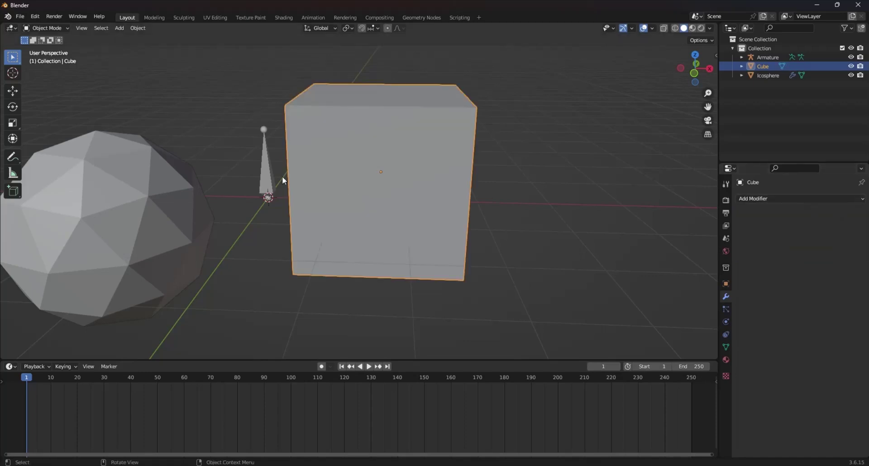
left_click(270, 174)
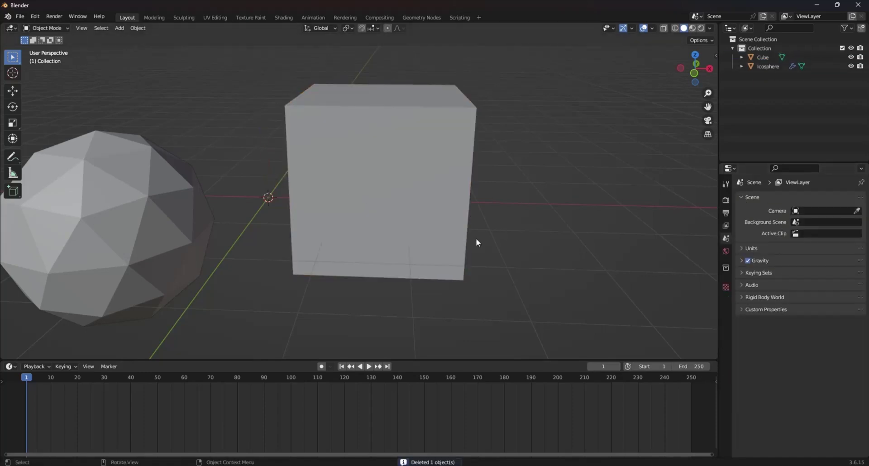
key("Delete")
Add a Mirror modifier to the cube and use the ico sphere as its mirror object.
left_click(808, 200)
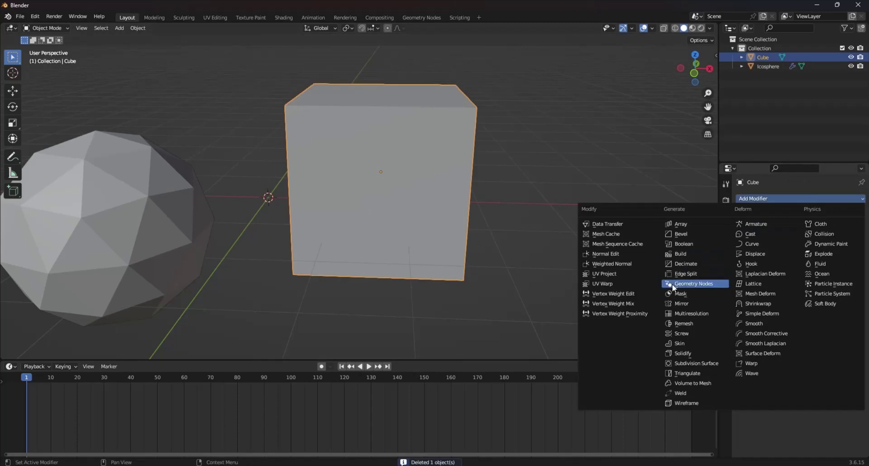
left_click(691, 301)
scroll(501, 281, "down", 4)
left_click(848, 261)
left_click(279, 192)
middle_click_drag(399, 264, 209, 245)
scroll(209, 245, "up", 2)
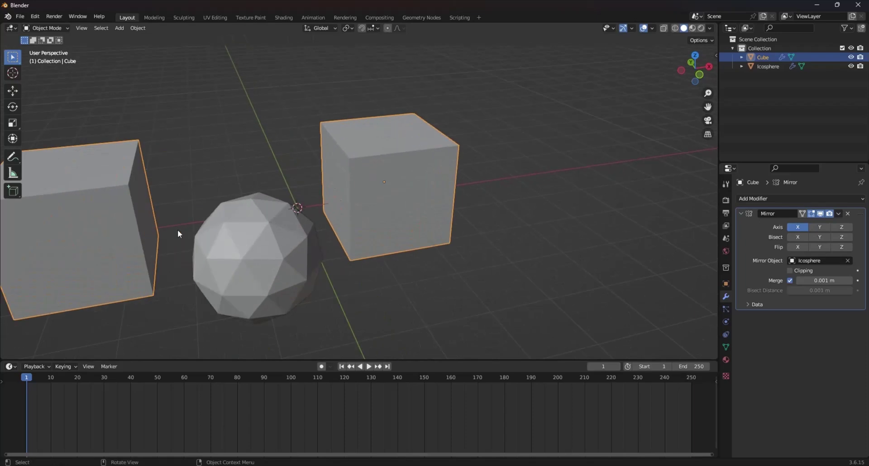
Mirror the cube across both the X and Y axes, and briefly try the Z axis as well.
left_click(820, 227)
scroll(392, 263, "down", 2)
middle_click_drag(392, 263, 465, 289)
scroll(465, 289, "down", 2)
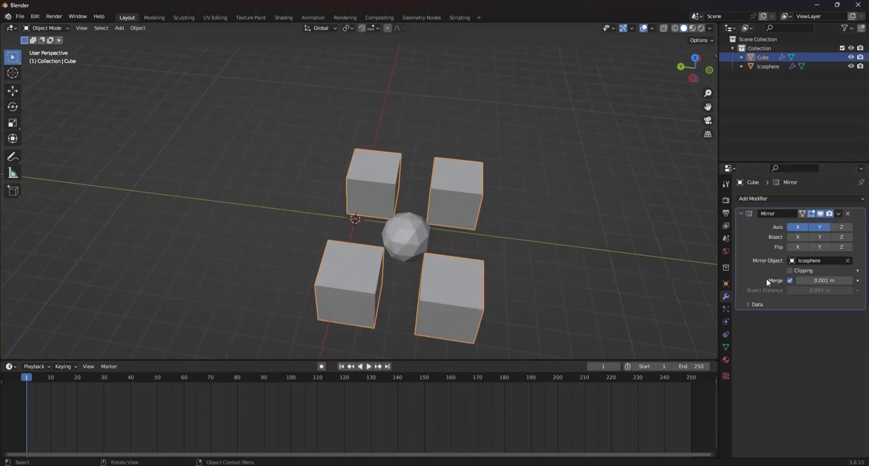
left_click(843, 228)
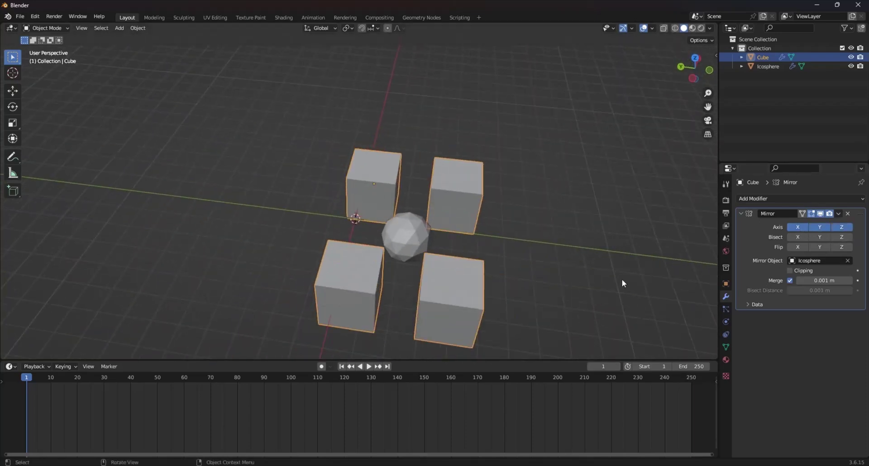
left_click(842, 227)
scroll(514, 295, "down", 1)
middle_click_drag(514, 294, 422, 283)
scroll(423, 283, "up", 2)
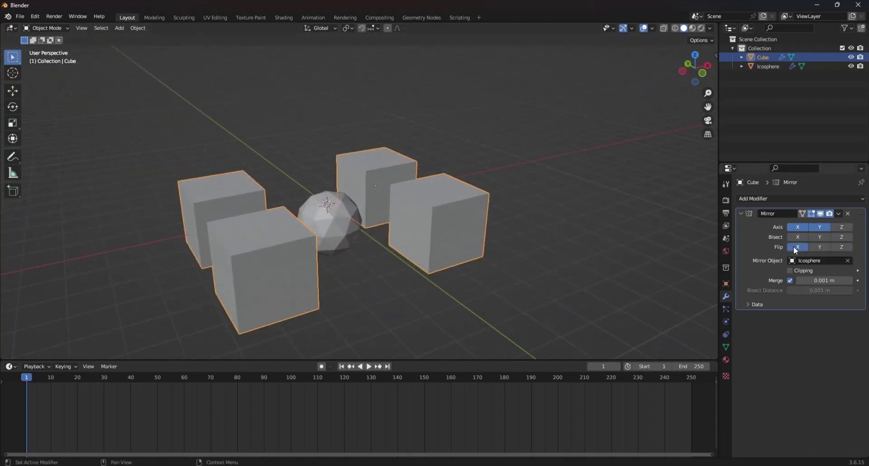
Try bisecting on X, set the merge distance to 0.048 m, and clear the mirror object, leaving only the X axis enabled.
left_click(800, 236)
left_click(799, 236)
left_click_drag(824, 280, 847, 281)
left_click(847, 260)
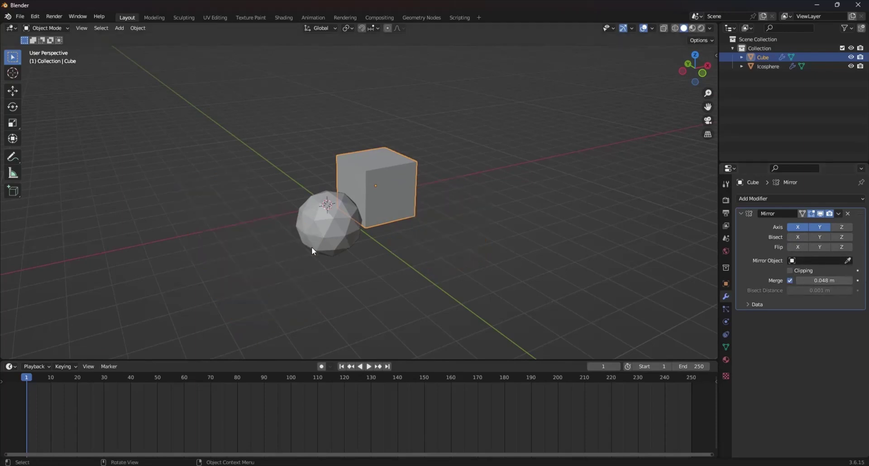
scroll(312, 248, "up", 2)
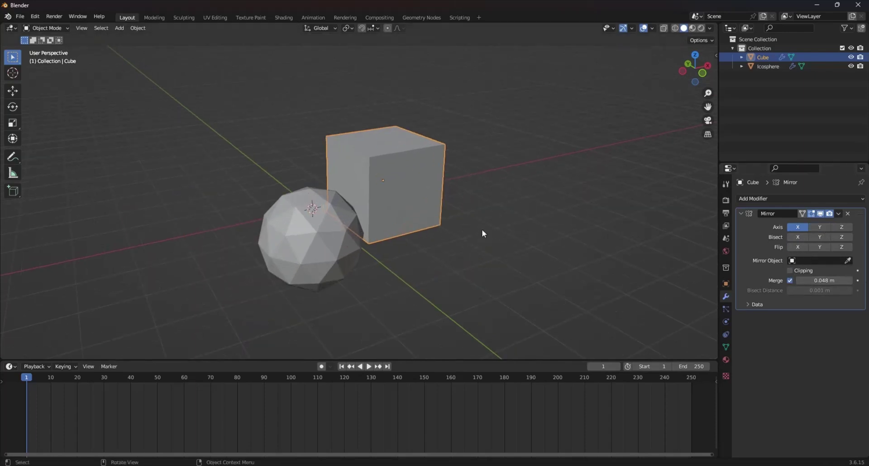
Move the cube about 3.7 m away from the ico sphere, and pick the ico sphere as the mirror object again.
key("g")
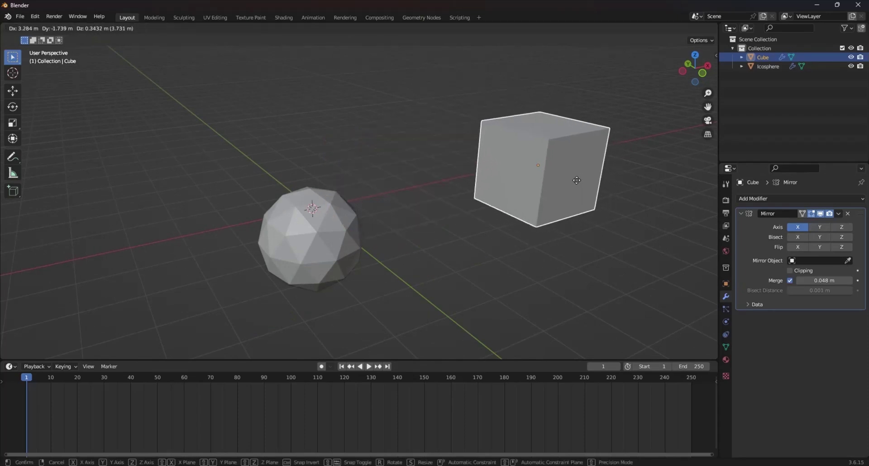
left_click(577, 180)
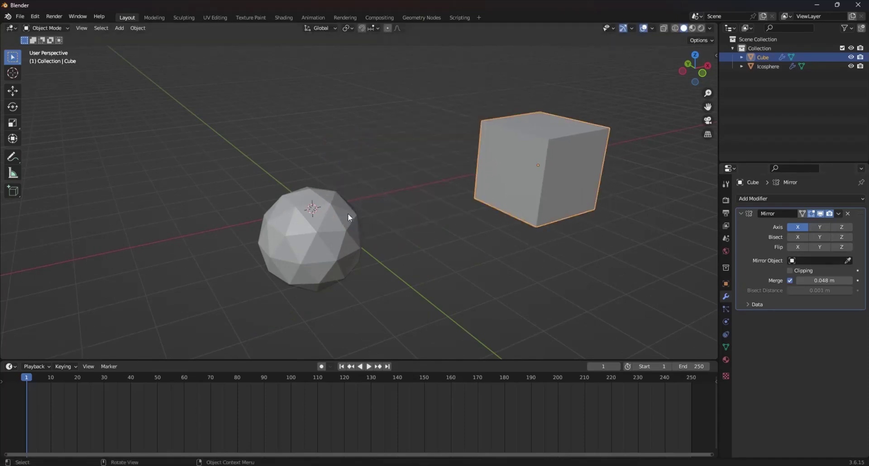
left_click(847, 260)
left_click(317, 213)
scroll(275, 291, "down", 3)
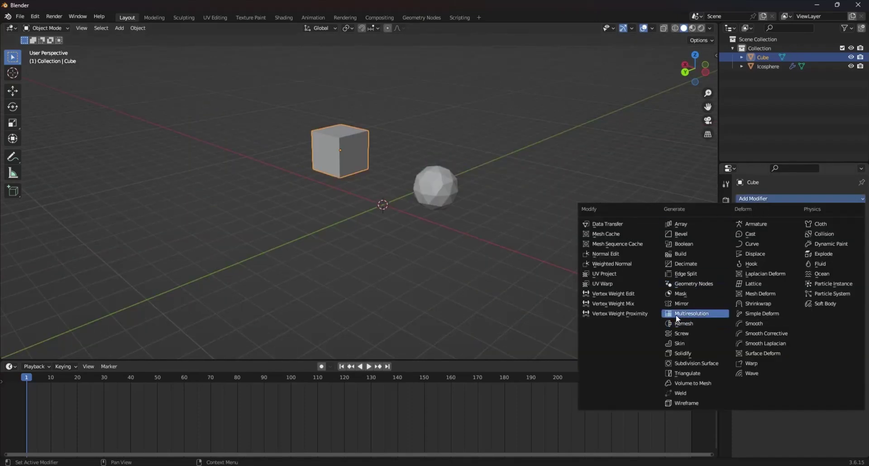
Replace the cube's Mirror modifier with a Multiresolution modifier.
left_click(706, 314)
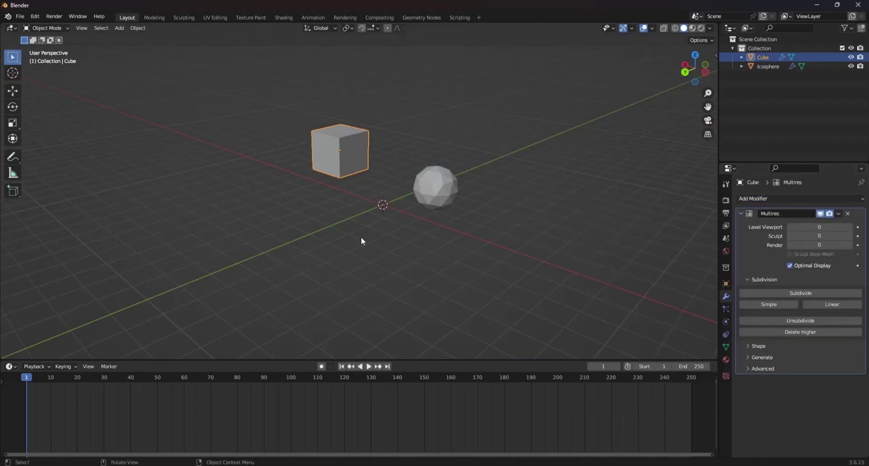
scroll(361, 239, "up", 5)
middle_click_drag(518, 231, 406, 223)
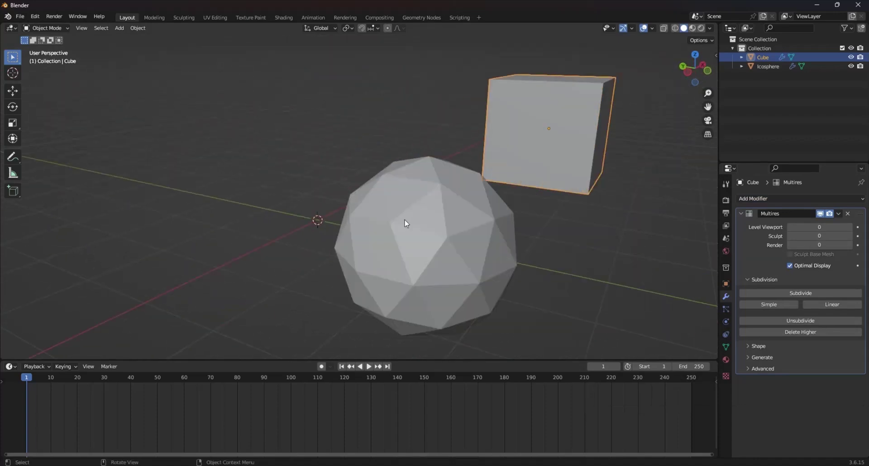
Subdivide the cube repeatedly with the Multiresolution modifier, raising its viewport, sculpt and render levels to at least 4.
middle_click_drag(564, 227, 566, 245)
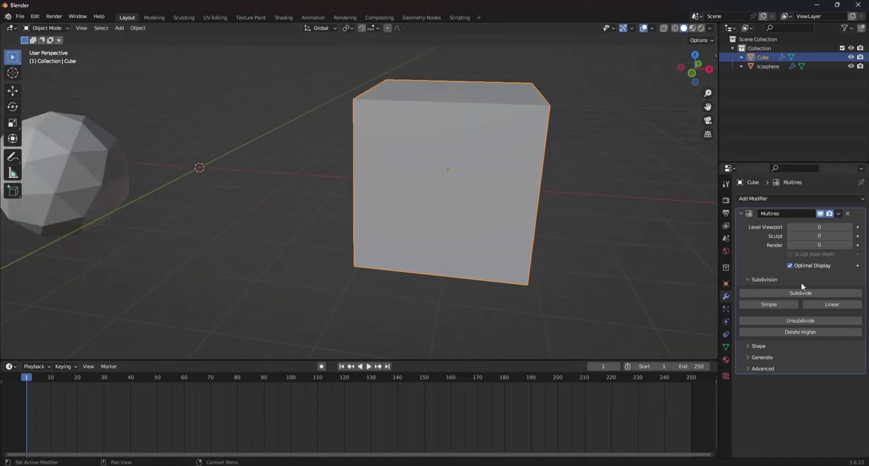
left_click(805, 293)
scroll(331, 198, "up", 5)
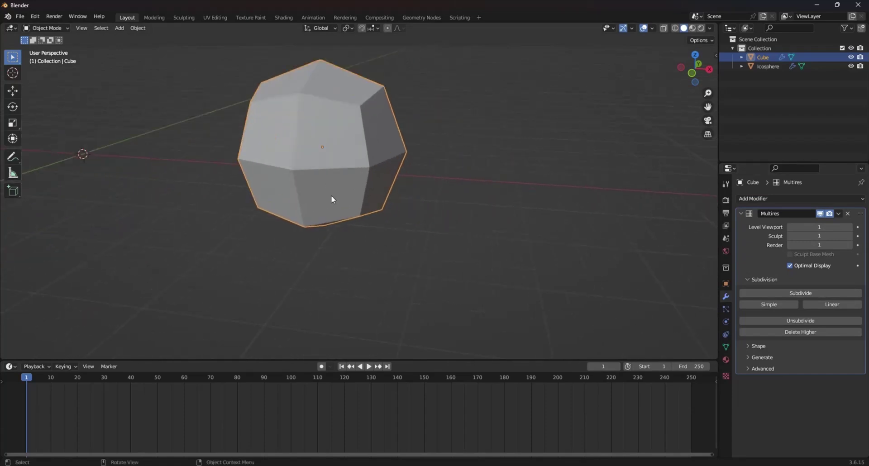
left_click(800, 295)
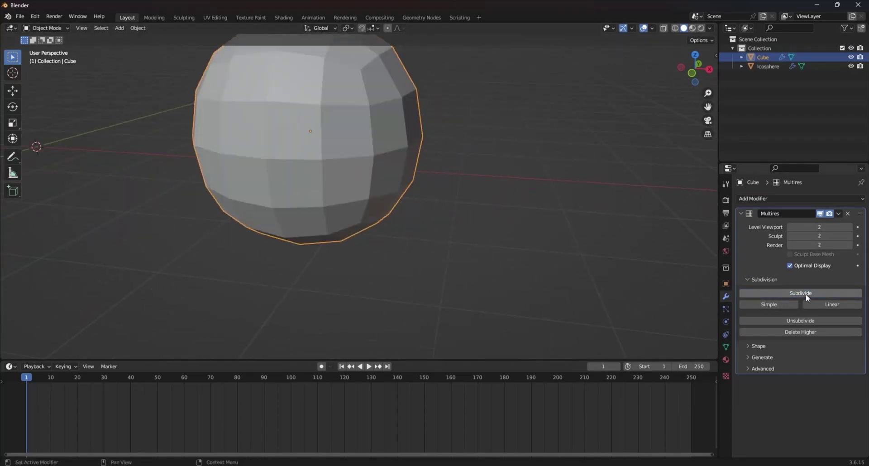
scroll(436, 248, "down", 3)
middle_click_drag(391, 230, 405, 238)
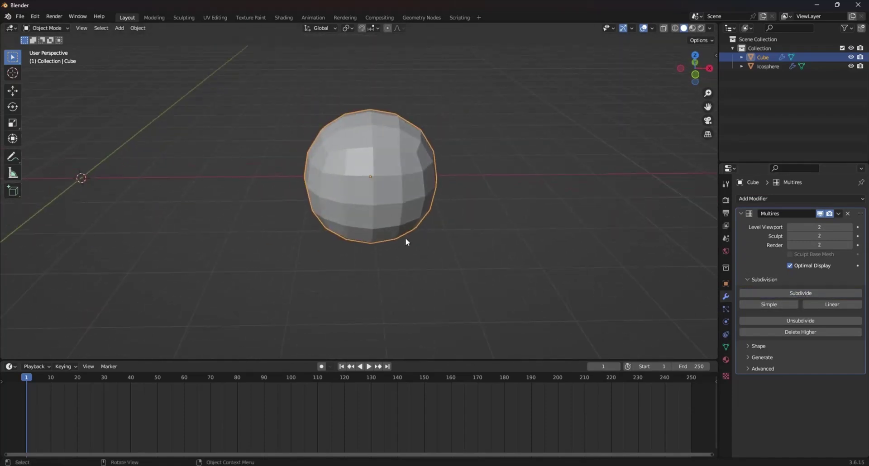
left_click(797, 293)
left_click(797, 293)
left_click(797, 293)
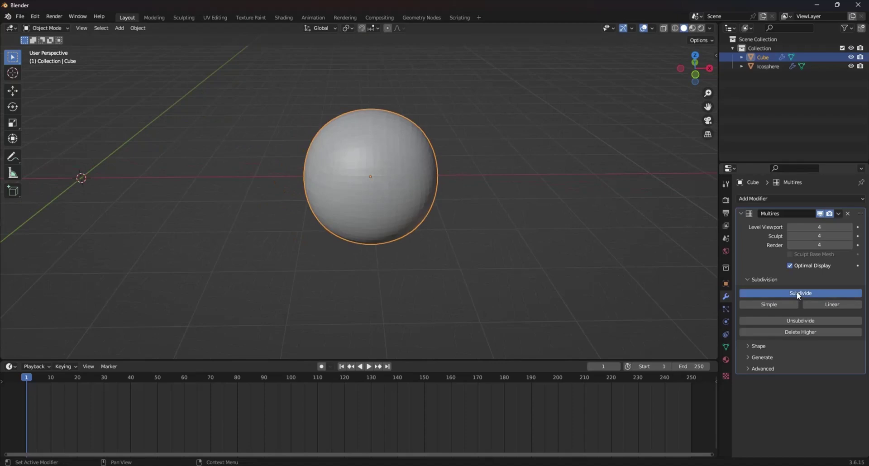
Replace the cube's Multiresolution modifier with a Remesh modifier and adjust its voxel size.
left_click(848, 212)
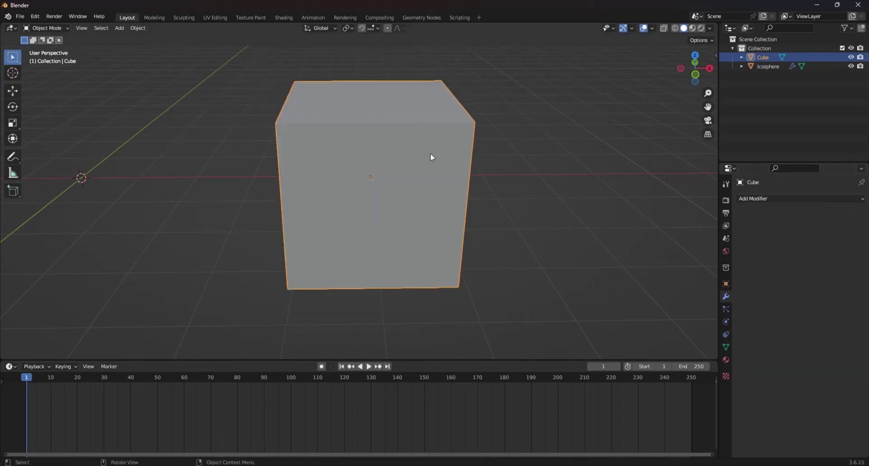
left_click(770, 199)
left_click(695, 324)
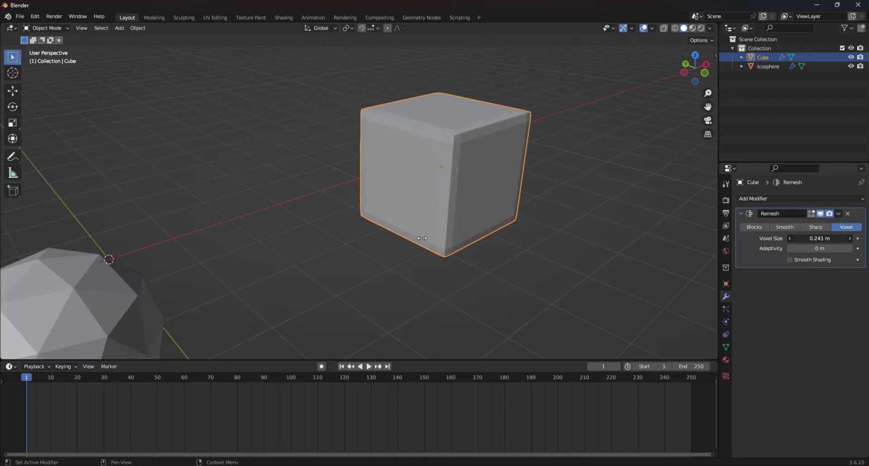
left_click_drag(422, 238, 415, 238)
Try the Sharp, Smooth and Blocks modes of the Remesh modifier, varying the settings of each mode.
left_click(815, 228)
left_click_drag(819, 237, 395, 238)
left_click(789, 229)
left_click_drag(818, 250, 405, 250)
left_click(754, 227)
left_click_drag(812, 248, 420, 243)
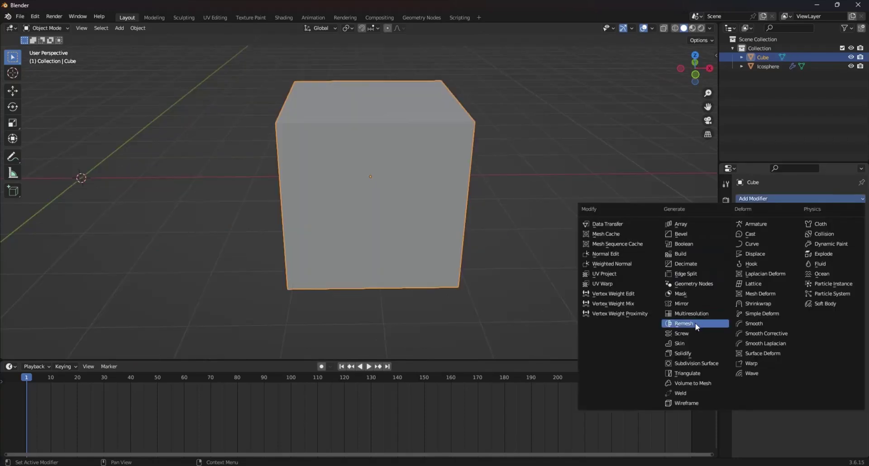
Add a Remesh modifier to the bare cube and vary its voxel size.
left_click(695, 322)
middle_click_drag(501, 276, 523, 280)
left_click_drag(819, 238, 411, 237)
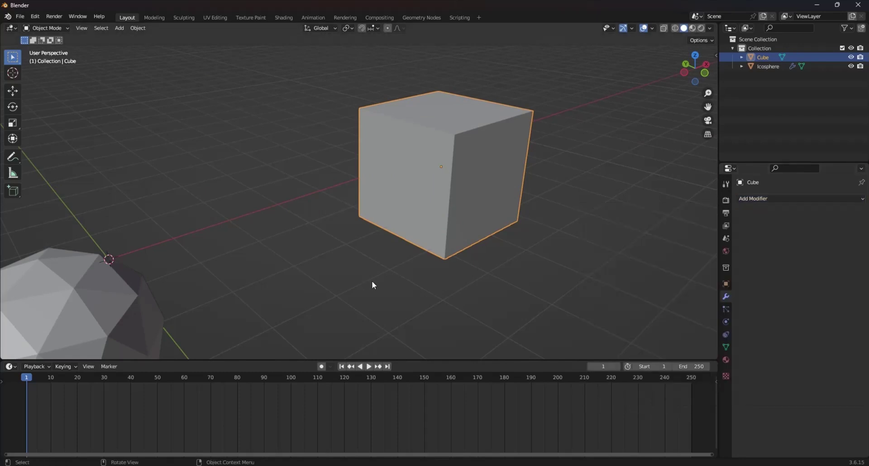
Select the ico sphere and replace its Edge Split modifier with a Screw modifier.
scroll(381, 280, "down", 3)
middle_click_drag(282, 289, 417, 244, "shift")
scroll(407, 243, "up", 5)
left_click(388, 239)
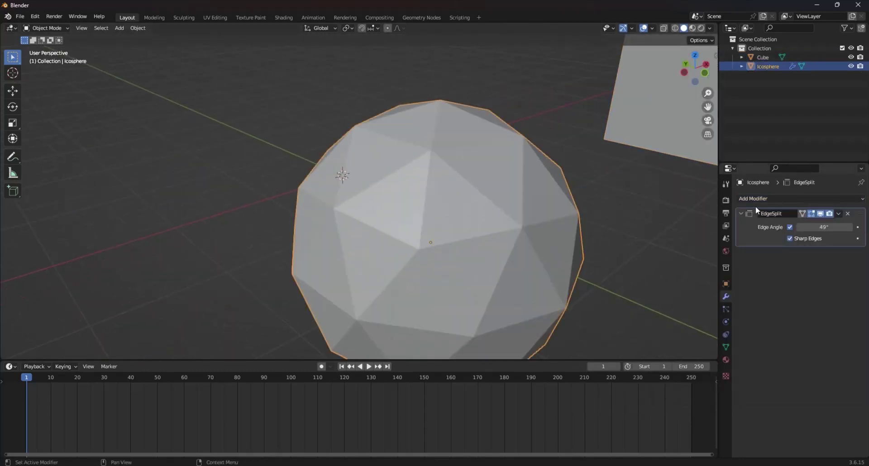
left_click(847, 214)
left_click(811, 198)
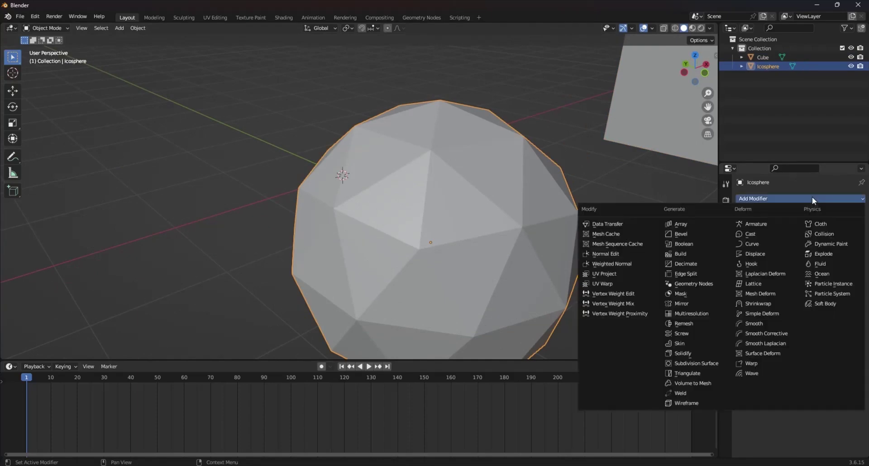
left_click(688, 332)
scroll(545, 281, "down", 5)
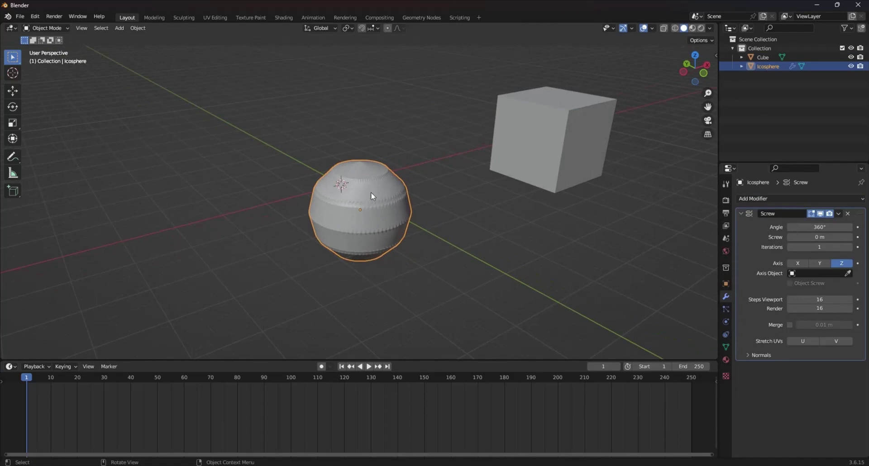
Show the scene in front orthographic view and shrink the timeline to give the 3D viewport more height.
scroll(349, 208, "down", 4)
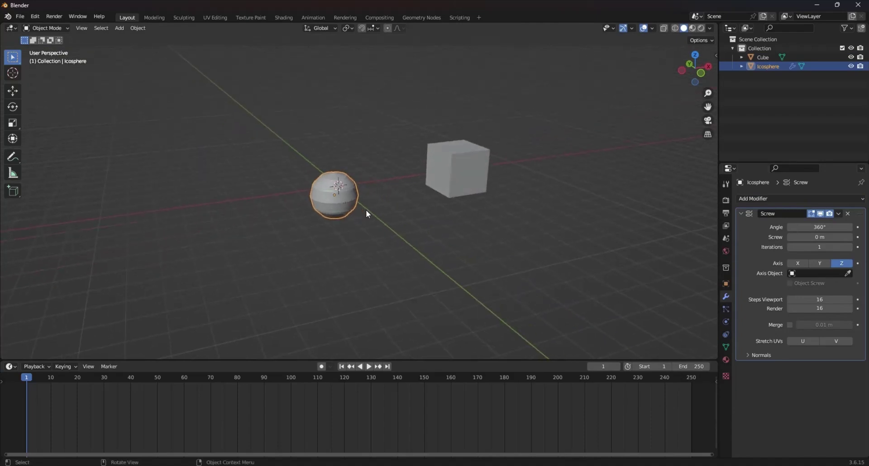
key("KP_1")
middle_click_drag(367, 211, 432, 282, "shift")
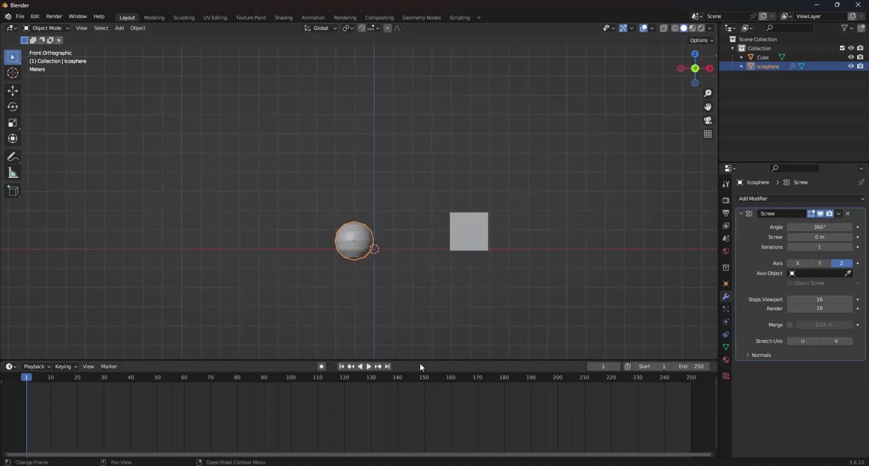
left_click_drag(421, 361, 421, 422)
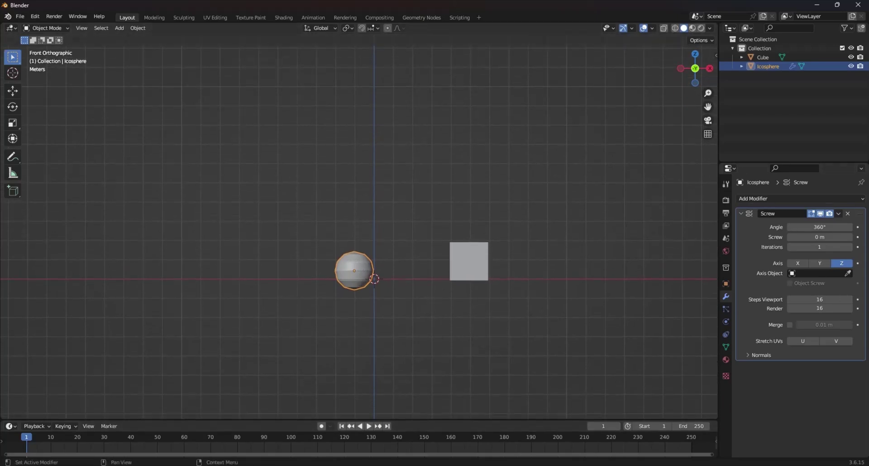
Set the Screw modifier's angle to 366° and its screw distance to 13.7 m.
left_click_drag(821, 229, 415, 228)
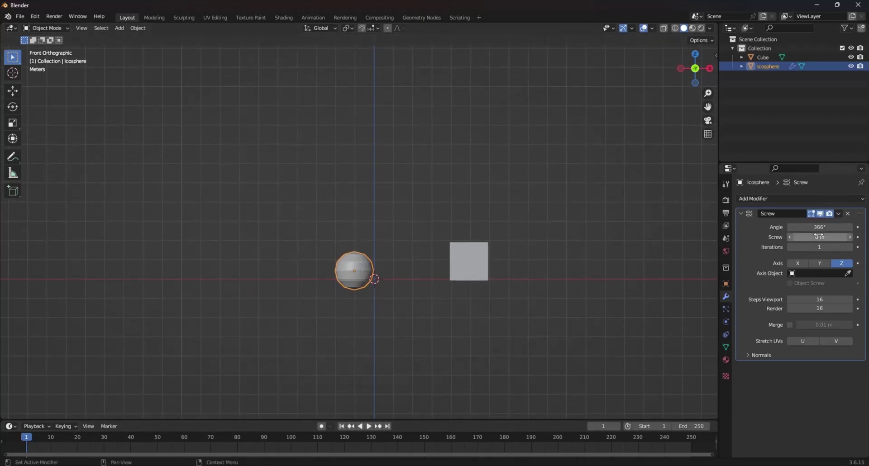
left_click_drag(819, 237, 382, 248)
left_click_drag(819, 237, 412, 242)
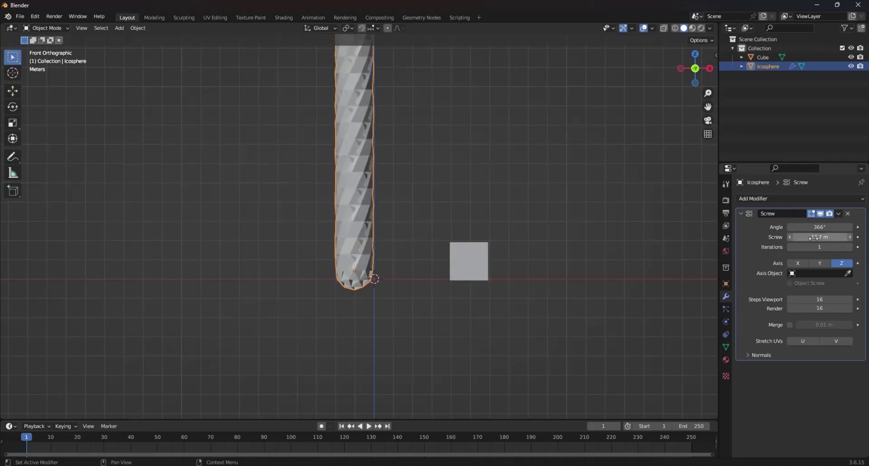
Try 2 and 3 iterations on the Screw modifier, and return the iterations to 1.
left_click(847, 248)
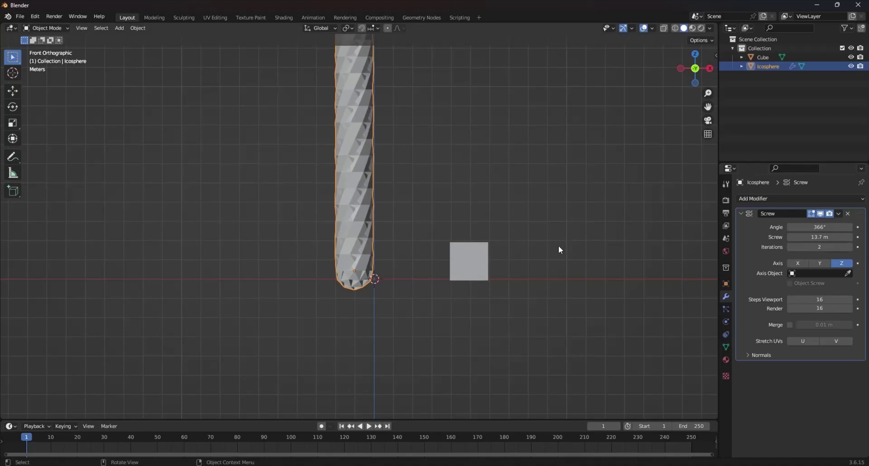
scroll(493, 248, "down", 6)
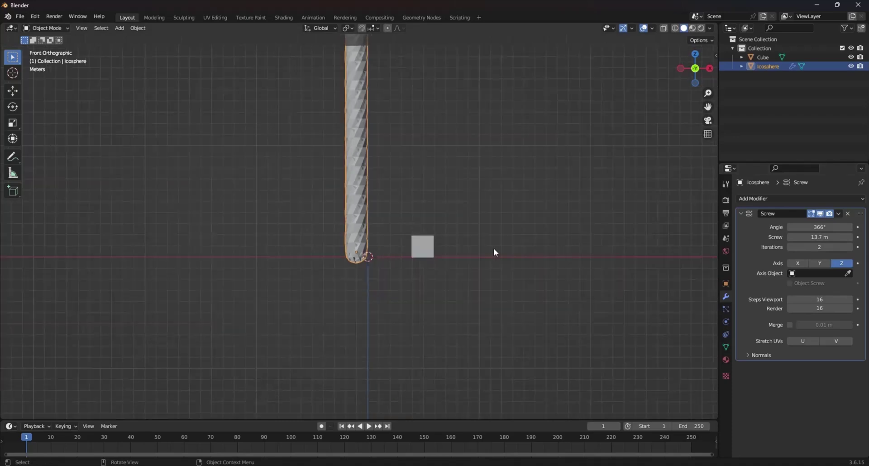
left_click(849, 247)
scroll(373, 195, "down", 4)
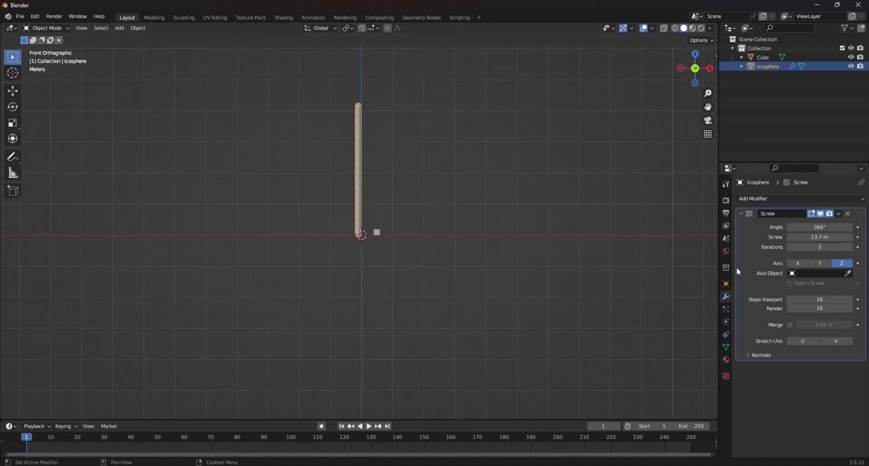
left_click(790, 246)
left_click(790, 246)
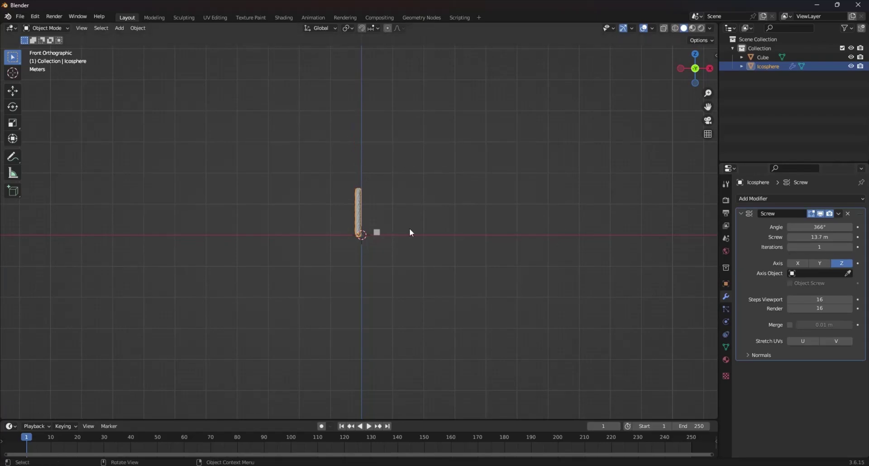
Vary the Screw modifier's viewport step count on the ico sphere.
scroll(384, 245, "up", 8)
middle_click_drag(393, 190, 412, 243, "shift")
left_click_drag(819, 299, 385, 197)
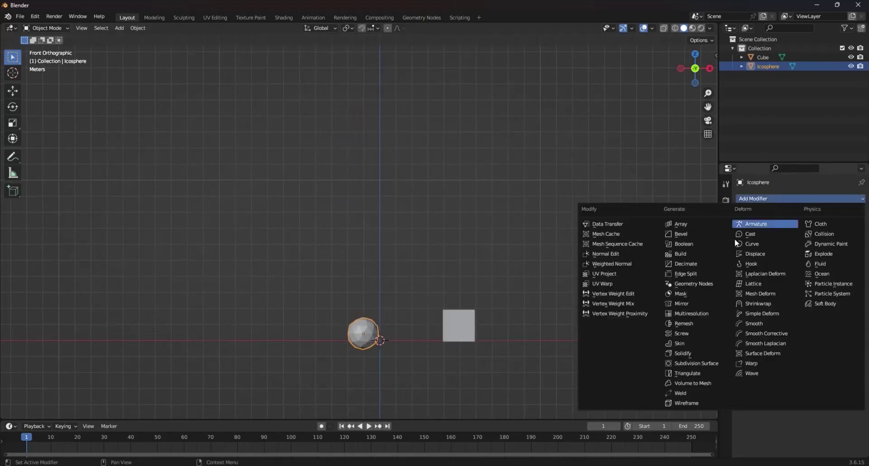
Replace the ico sphere's Screw modifier with a Skin modifier and set its branch smoothing to 1.000.
left_click(694, 344)
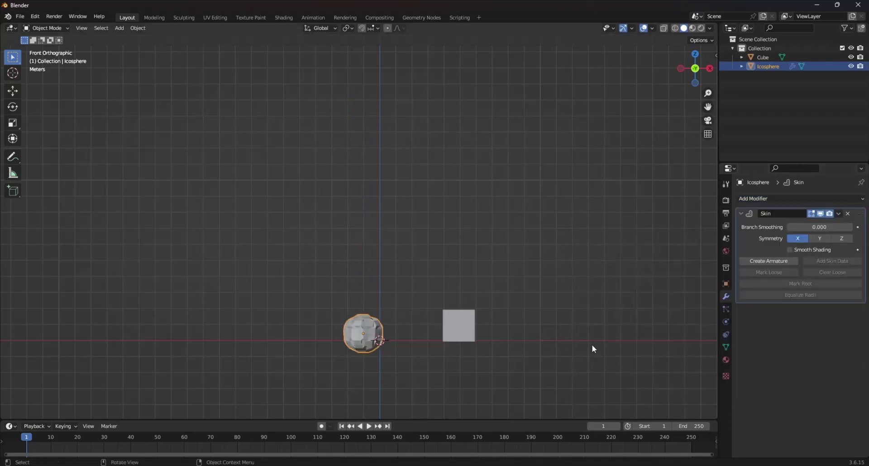
scroll(362, 360, "up", 5)
middle_click_drag(392, 310, 441, 285)
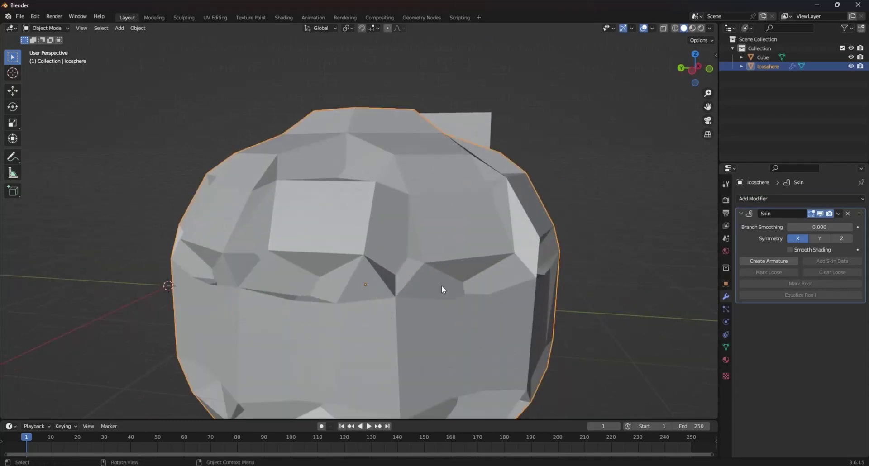
scroll(446, 282, "down", 4)
left_click_drag(819, 227, 135, 94)
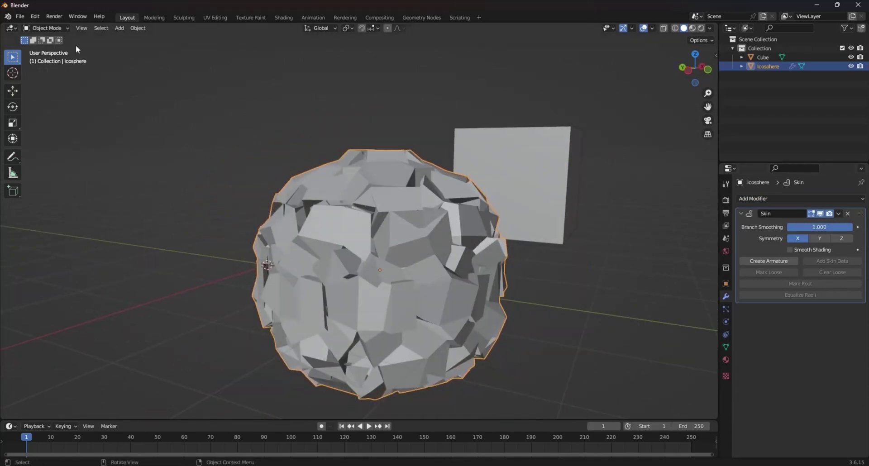
Enter Edit Mode on the ico sphere, move its mesh upward with the Move tool, and move a selected vertex along Z.
left_click(54, 31)
left_click(50, 46)
middle_click_drag(408, 255, 422, 288)
left_click(12, 91)
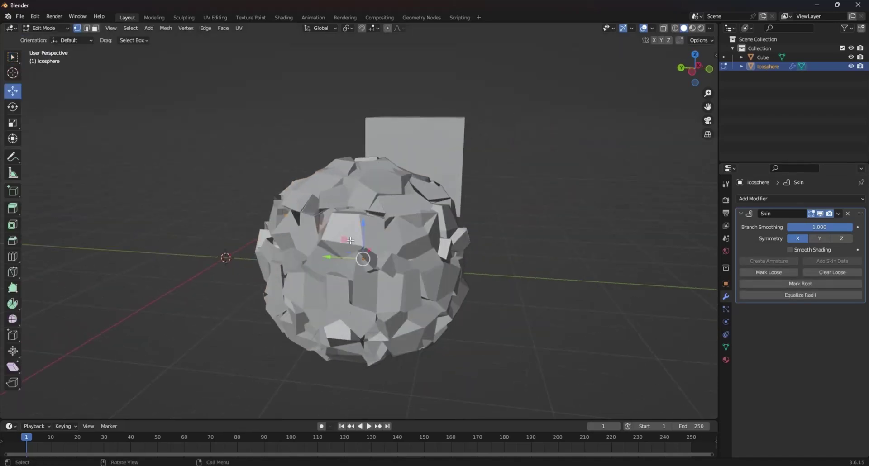
left_click_drag(360, 232, 410, 218)
left_click(403, 203)
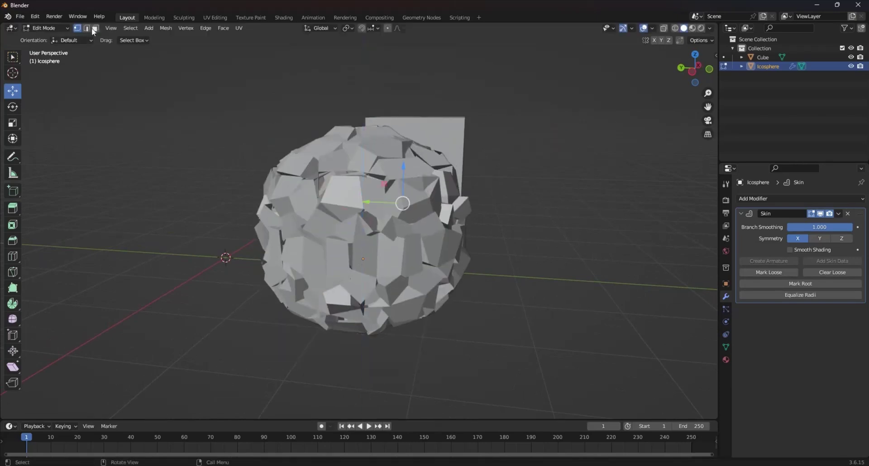
key("g")
key("z")
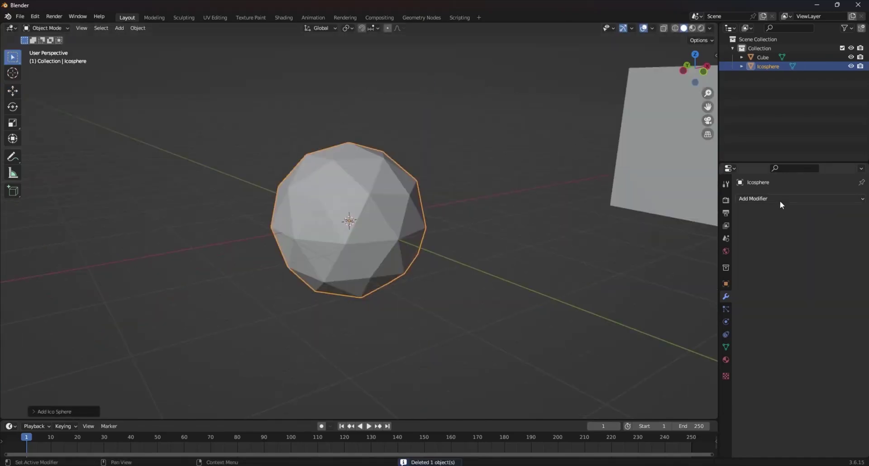
Add a Solidify modifier to the new ico sphere and adjust its thickness.
left_click(780, 199)
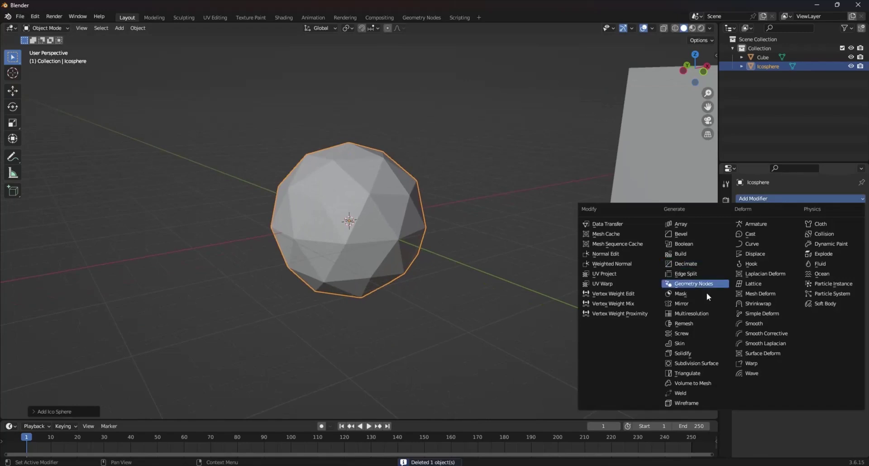
left_click(695, 350)
scroll(489, 300, "up", 1)
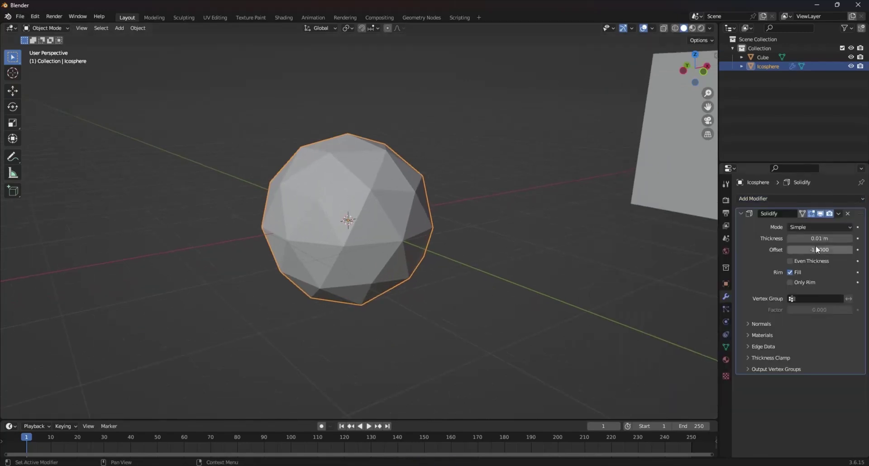
left_click_drag(827, 234, 846, 234)
Switch the Solidify modifier to Complex mode, and adjust its thickness to about 0.56 m and its offset.
left_click(819, 227)
left_click(811, 247)
left_click_drag(810, 262, 424, 263)
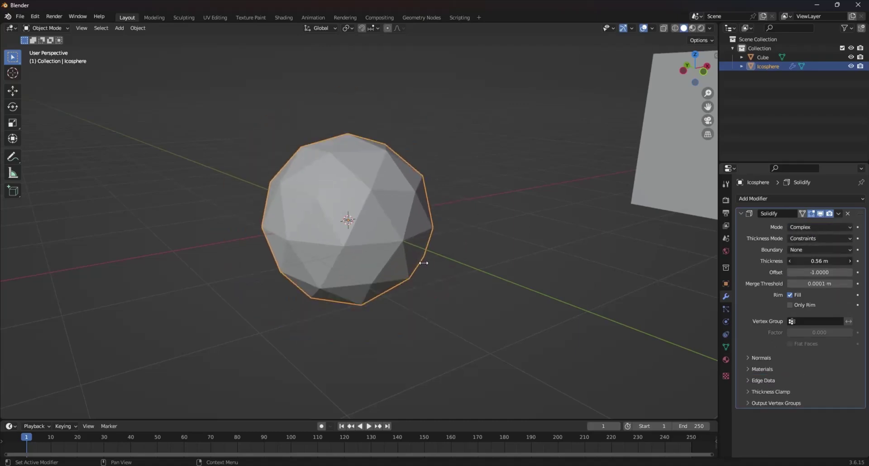
left_click_drag(800, 265, 799, 265)
left_click_drag(810, 272, 384, 286)
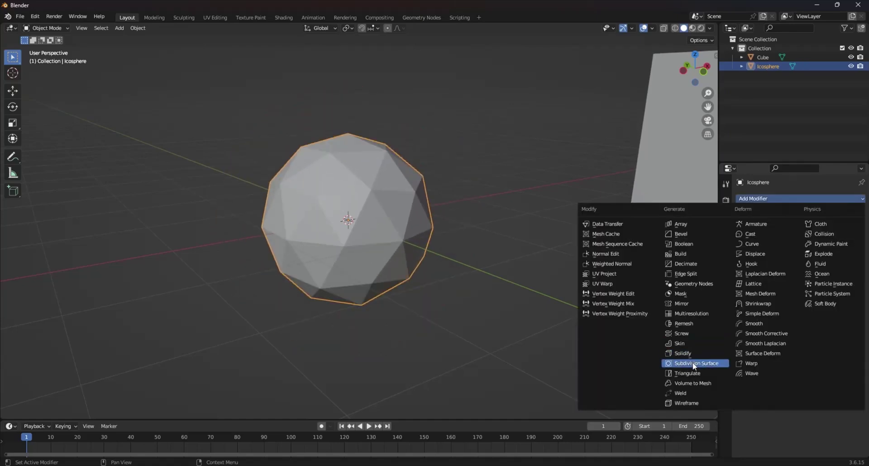
Replace the Solidify modifier with a Subdivision Surface modifier and raise its viewport level by one.
left_click(696, 363)
middle_click_drag(461, 306, 442, 256)
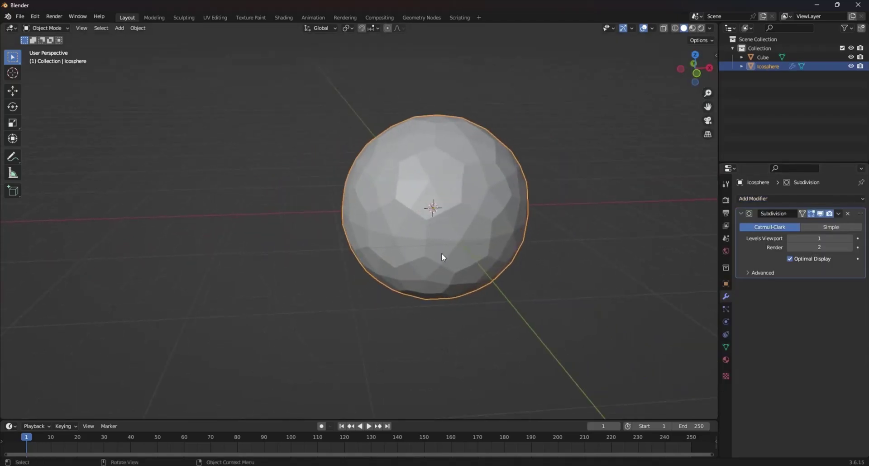
scroll(442, 256, "up", 2)
left_click(850, 238)
scroll(539, 275, "up", 1)
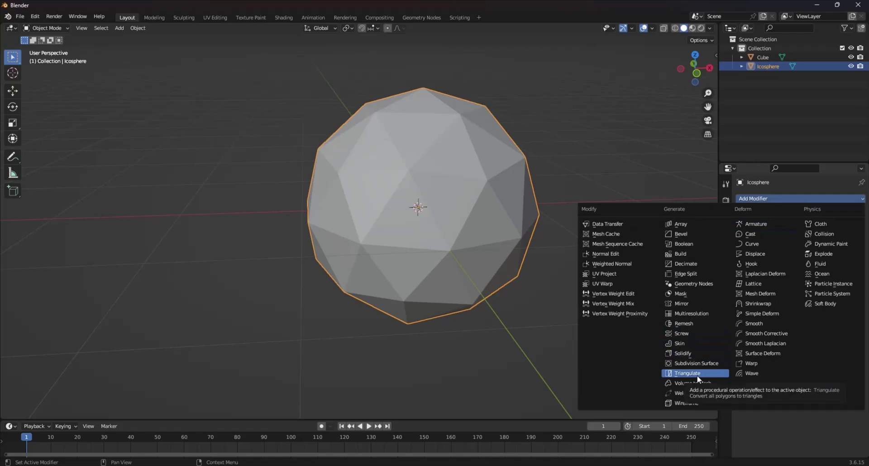
Replace the ico sphere's Subdivision Surface modifier with a Triangulate modifier.
left_click(697, 376)
middle_click_drag(558, 237, 498, 240)
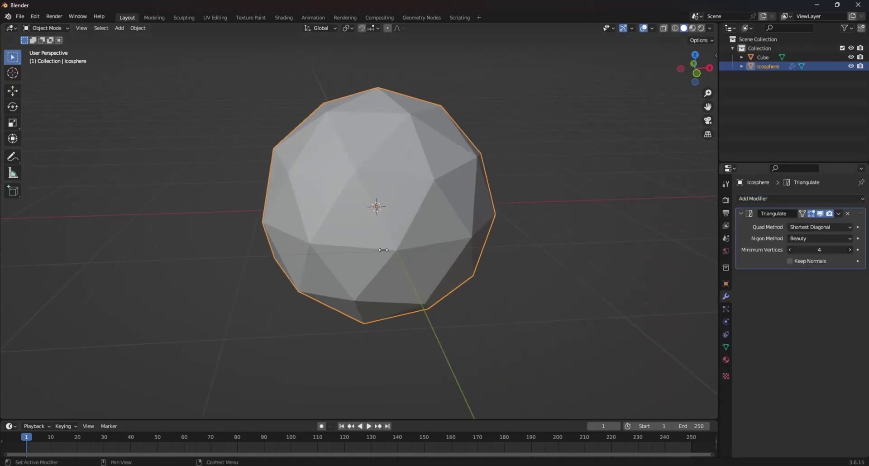
Look through the quad method and n-gon method choices of the ico sphere's Triangulate modifier.
left_click(819, 239)
left_click(815, 237)
left_click(814, 228)
left_click(806, 247)
Delete both the cube and the ico sphere from the scene.
middle_click_drag(551, 263, 602, 283)
left_click(602, 283)
left_click(501, 230)
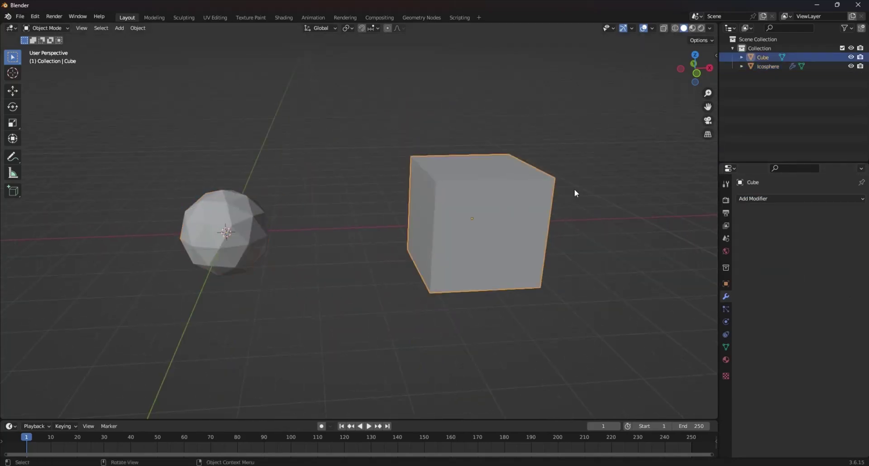
left_click(333, 268)
key("a")
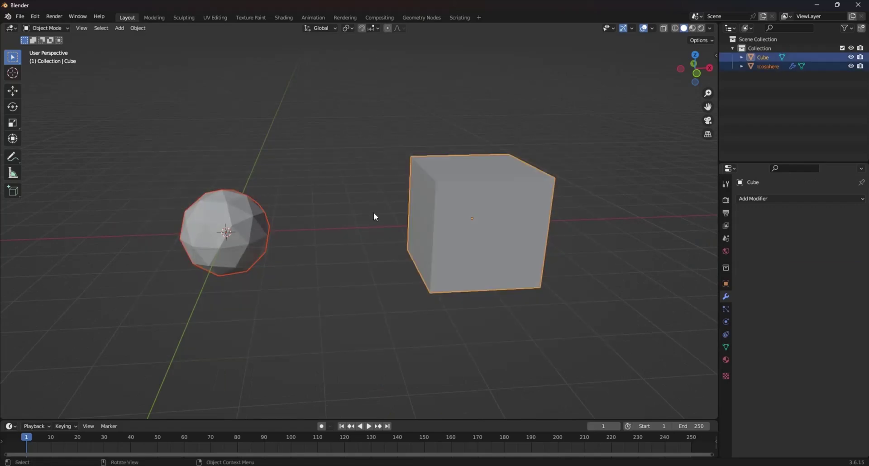
key("Delete")
Add a cone mesh to the empty scene.
key("shift+a")
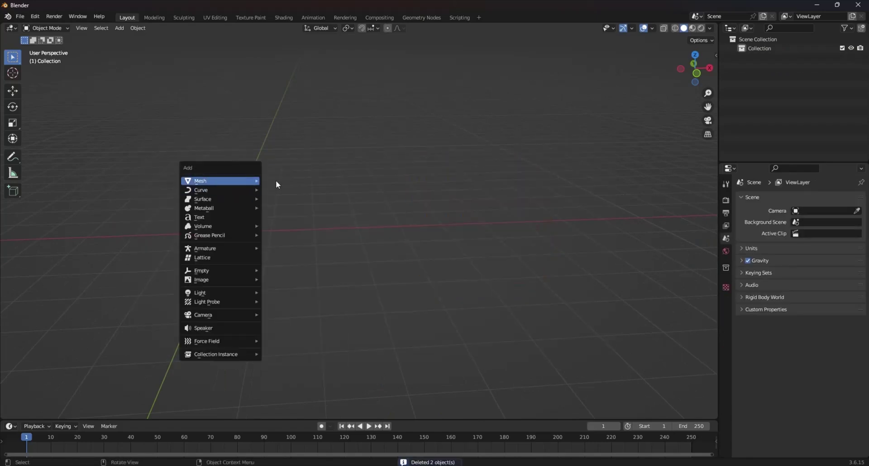
key("shift+a")
mouse_move(221, 196)
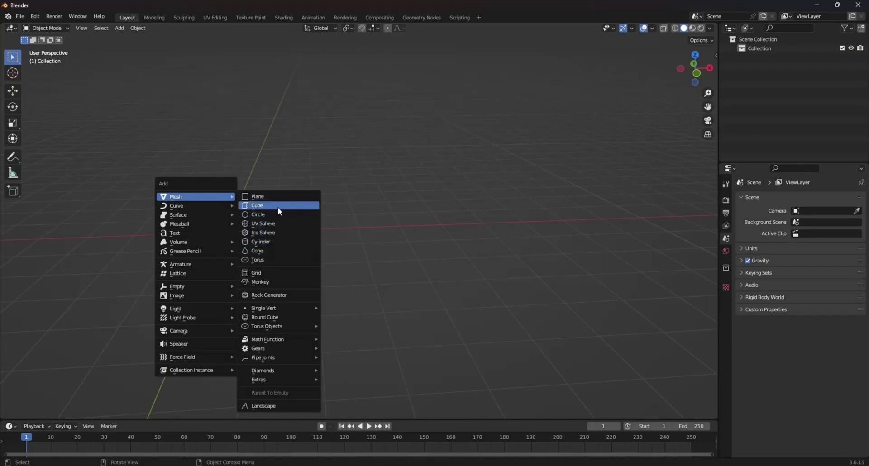
left_click(265, 251)
scroll(276, 258, "up", 4)
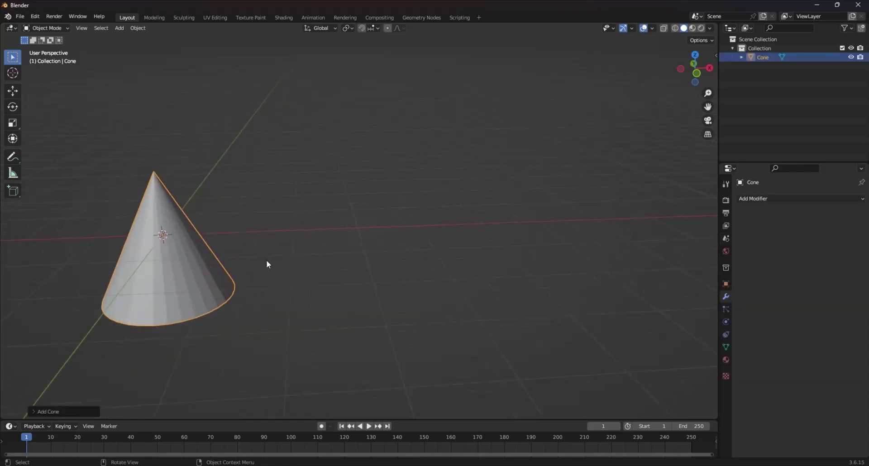
Add a Volume to Mesh modifier to the cone and switch off its viewport display.
left_click(752, 198)
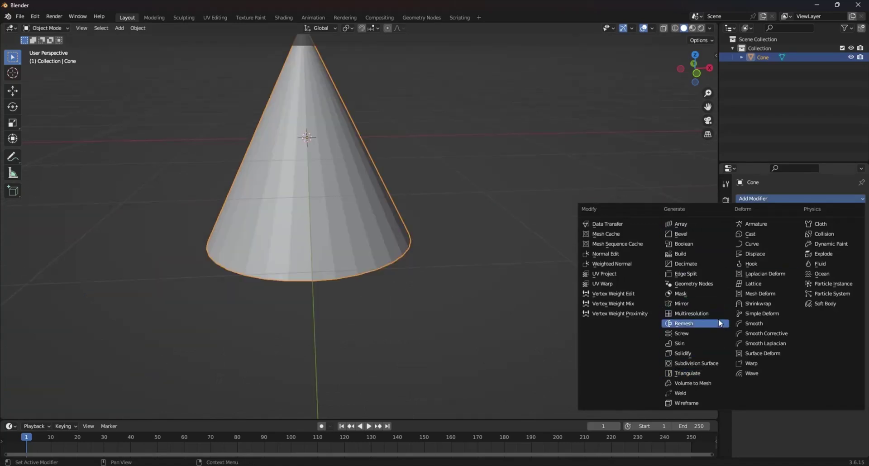
left_click(689, 384)
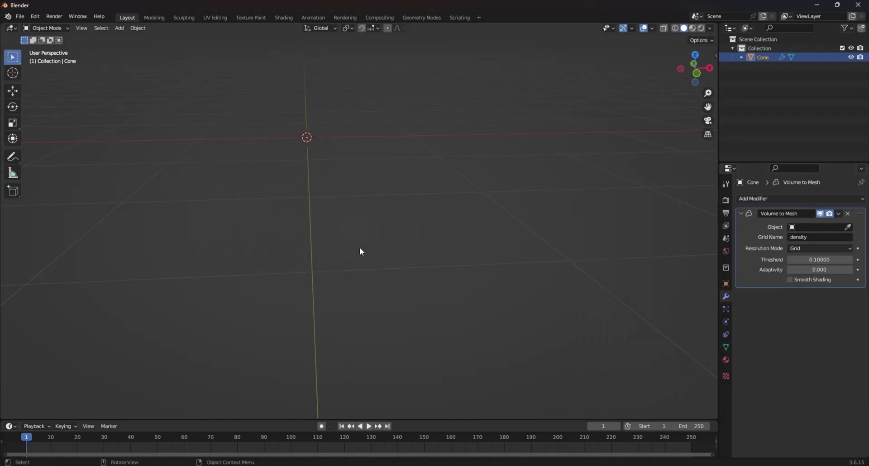
middle_click_drag(361, 251, 483, 192)
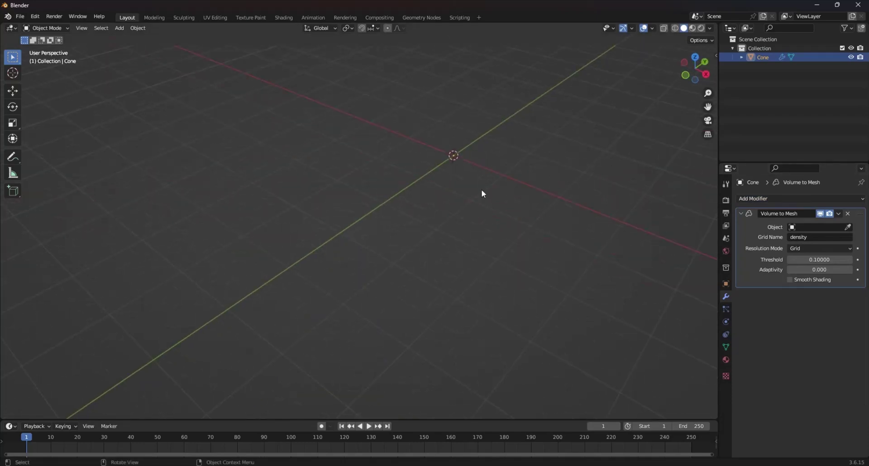
left_click(820, 213)
left_click(820, 214)
left_click(820, 214)
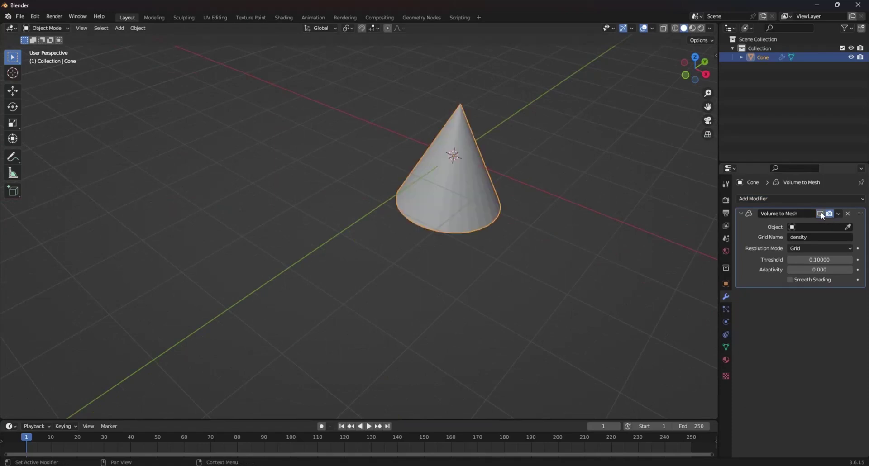
Replace the Volume to Mesh modifier with a Weld modifier in Connected mode and set its distance to about 0.163 m.
left_click(847, 214)
left_click(800, 199)
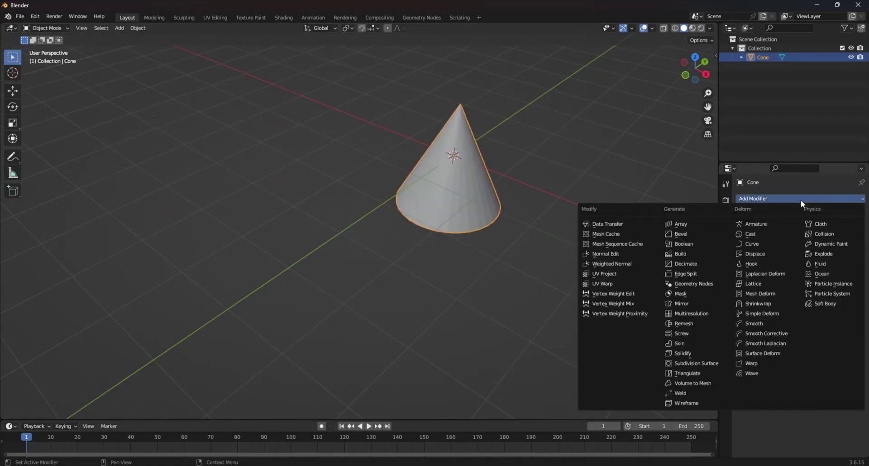
left_click(695, 391)
middle_click_drag(458, 269, 421, 258)
left_click(820, 226)
left_click(809, 246)
left_click_drag(819, 238, 838, 239)
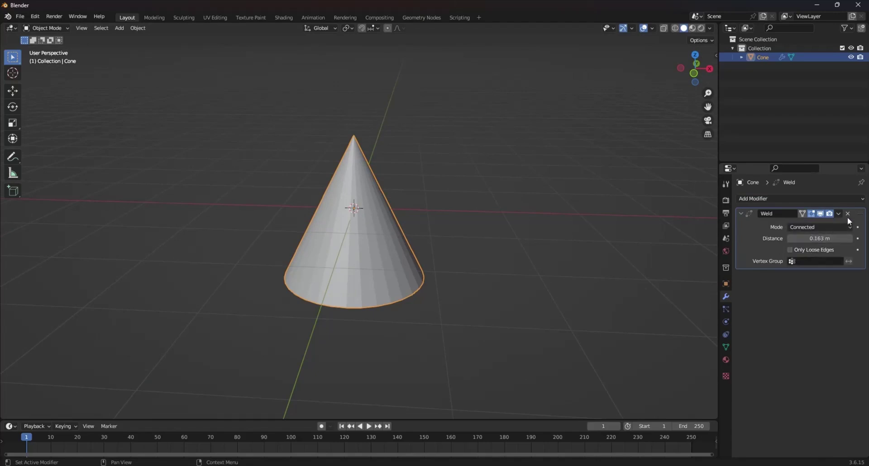
Replace the cone's Weld modifier with a Wireframe modifier.
left_click(808, 199)
left_click(700, 402)
scroll(362, 302, "up", 2)
left_click(467, 275)
middle_click_drag(466, 275, 529, 262)
middle_click_drag(221, 319, 521, 212, "shift")
left_click(847, 214)
Examine the cone's wireframe struts up close and from several angles, leaving the cone deselected.
scroll(347, 333, "up", 4)
left_click(357, 312)
right_click(356, 312)
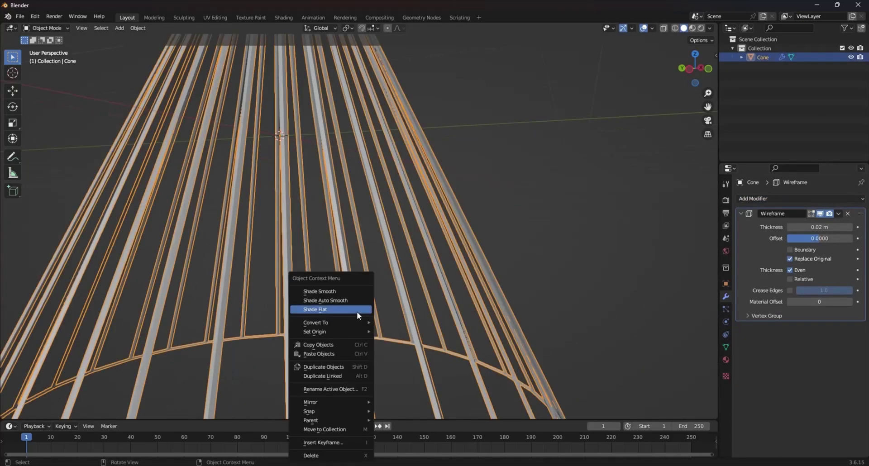
right_click(367, 297)
left_click(357, 276)
scroll(424, 280, "down", 3)
middle_click_drag(425, 281, 343, 297)
scroll(470, 257, "down", 4)
left_click(376, 170)
scroll(477, 174, "up", 5)
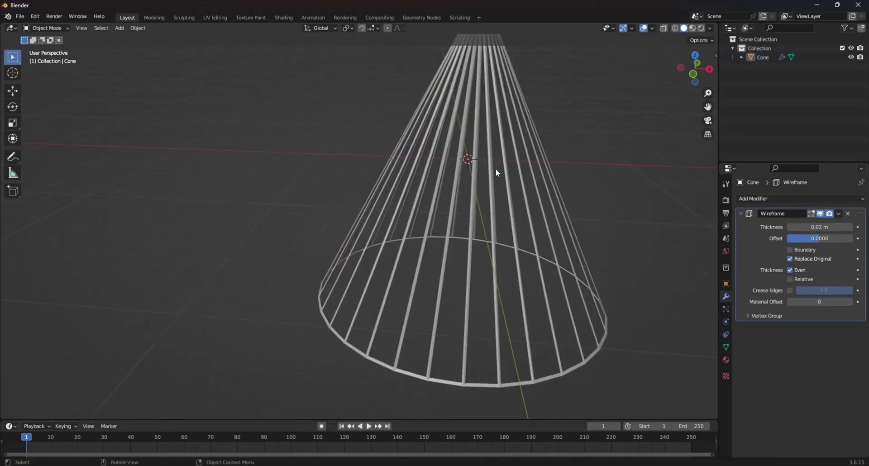
Set the Wireframe modifier's thickness to about 0.272 m and its offset to 1.
left_click_drag(828, 227, 475, 232)
scroll(192, 389, "down", 6)
middle_click_drag(352, 322, 391, 280)
left_click_drag(810, 227, 364, 231)
left_click_drag(816, 238, 498, 249)
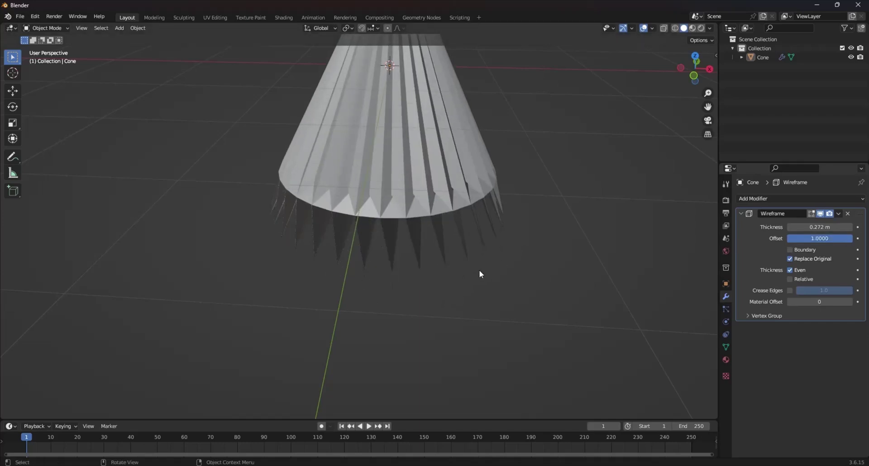
middle_click_drag(478, 269, 414, 277)
scroll(520, 276, "down", 1)
scroll(531, 276, "up", 1)
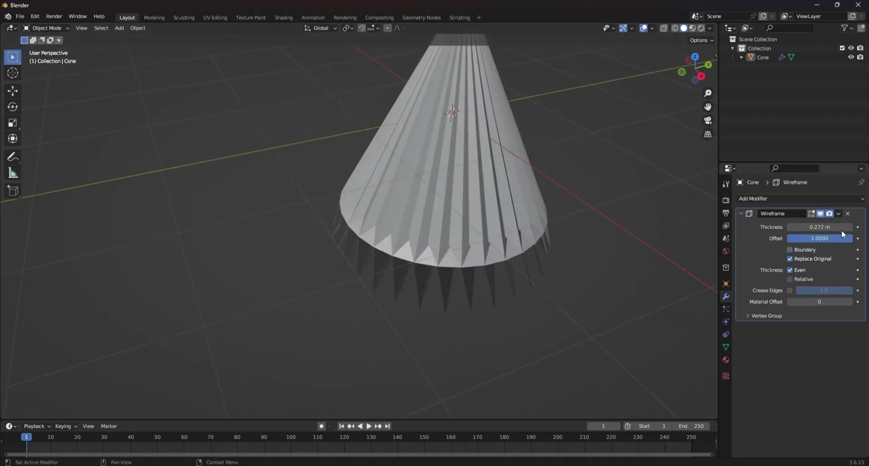
Remove the Wireframe modifier and delete the cone.
left_click(847, 214)
middle_click_drag(512, 276, 417, 270)
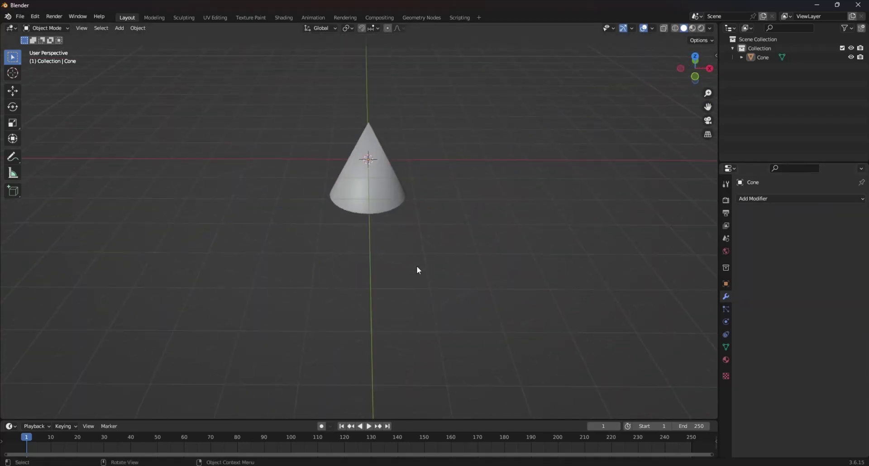
left_click_drag(423, 227, 336, 159)
key("Delete")
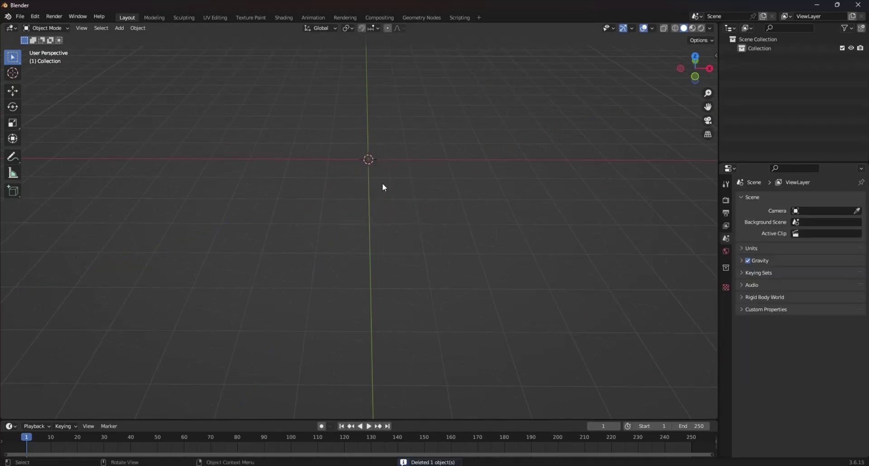
key("shift+a")
left_click(403, 184)
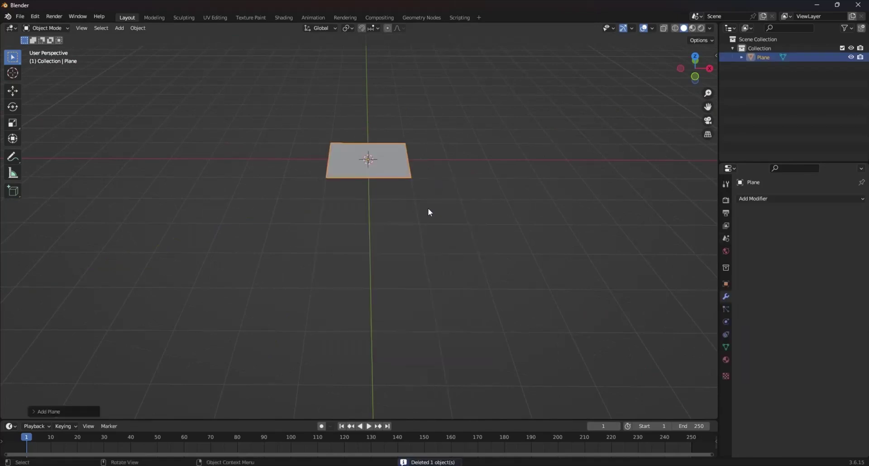
key("Delete")
Add a cube mesh to the empty scene.
key("KP_1")
middle_click_drag(443, 218, 424, 296)
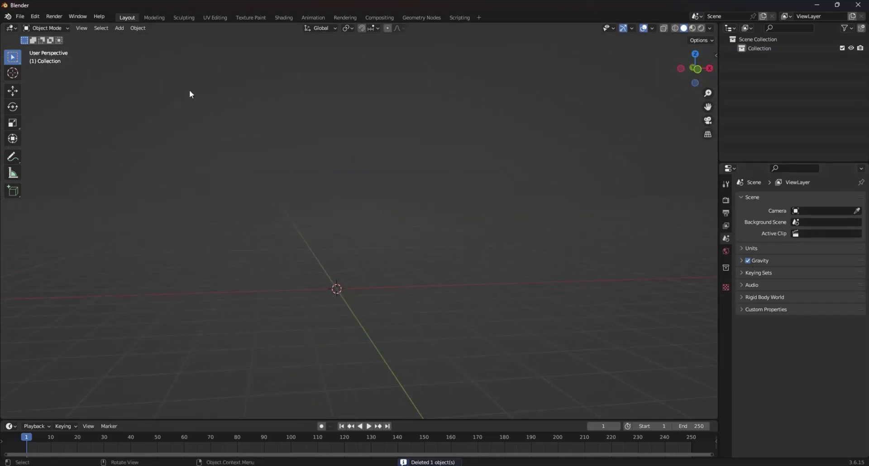
key("shift+a")
mouse_move(254, 157)
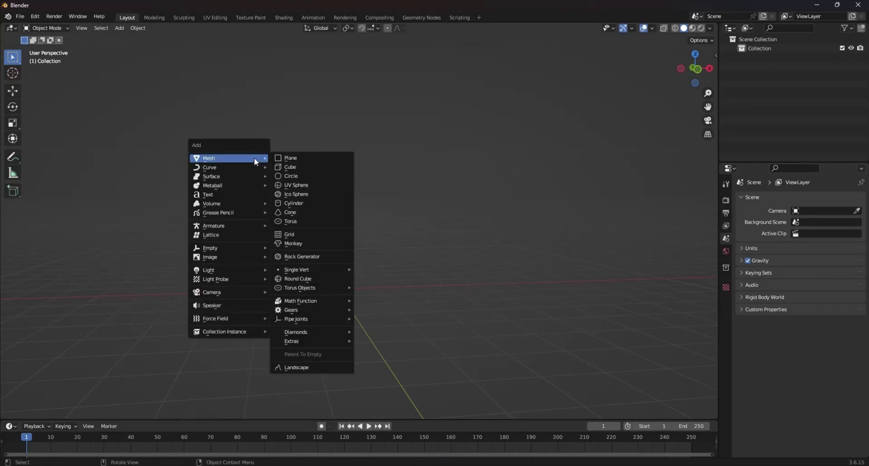
left_click(304, 167)
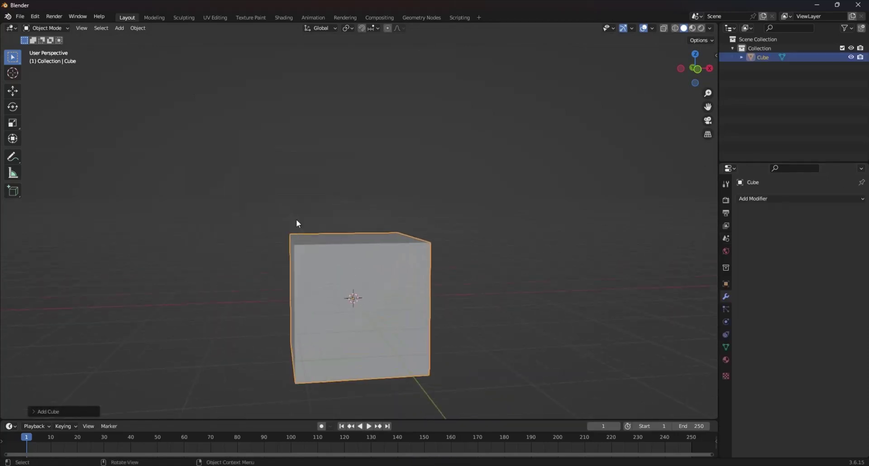
left_click(783, 200)
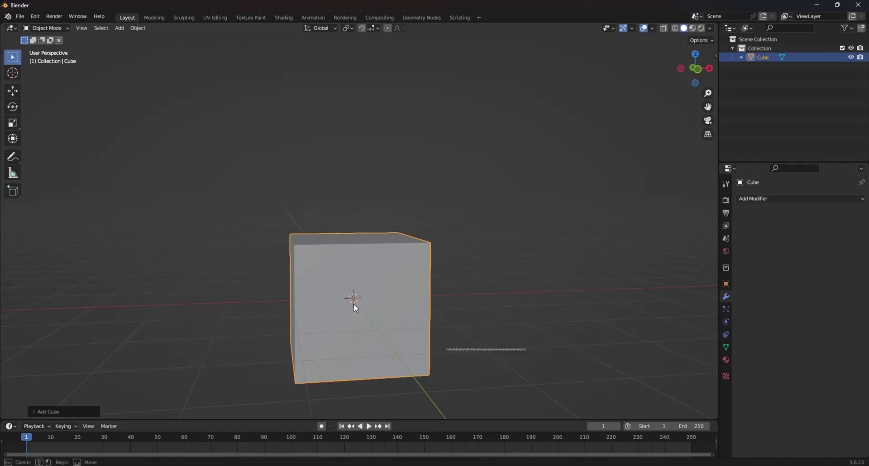
left_click(396, 291)
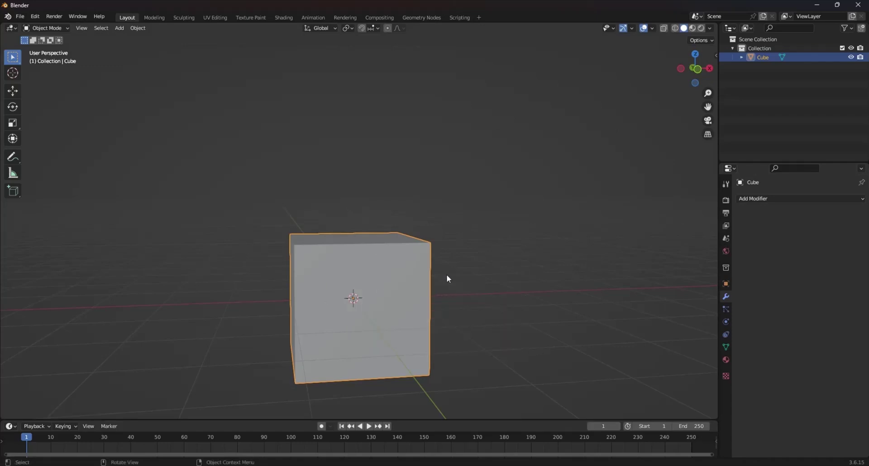
scroll(447, 275, "down", 1)
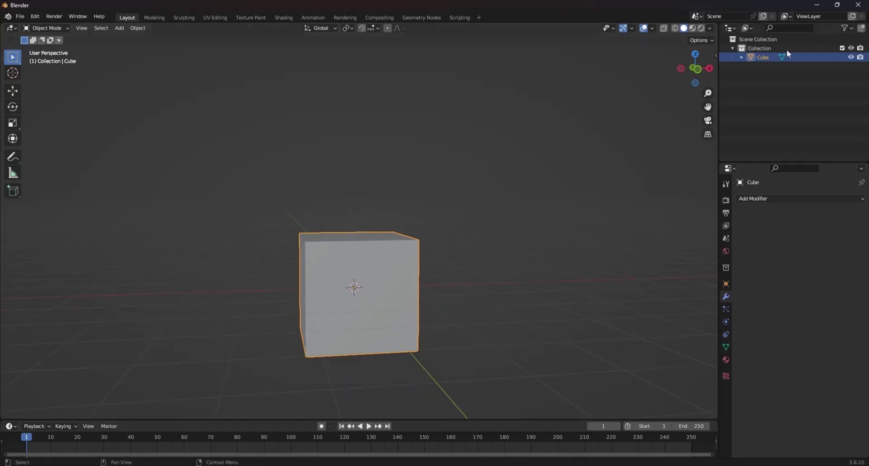
Close the program window.
left_click(856, 4)
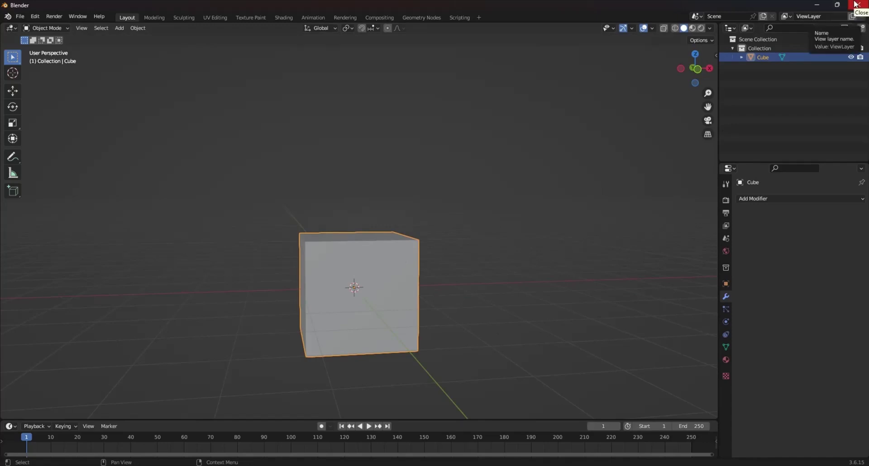